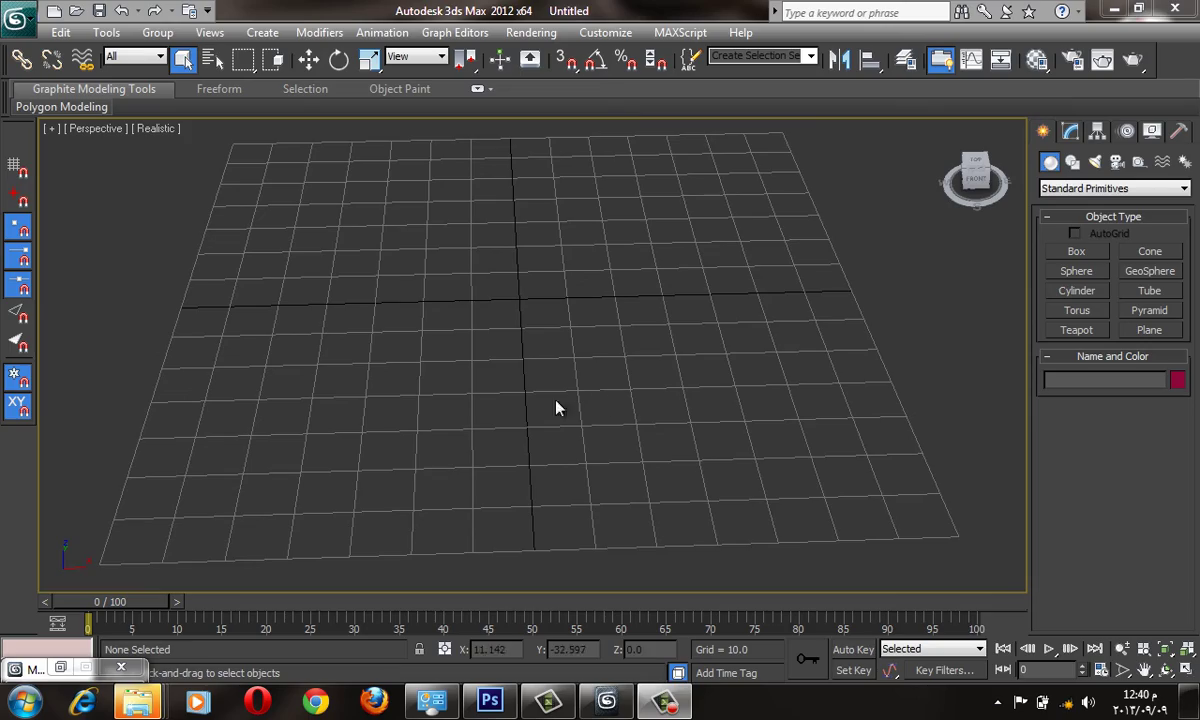
- Orbit the Perspective viewport to tilt the empty grid to a new angle
mouse_move(557, 407)
middle_mouse_down("alt")
mouse_move(512, 423)
mouse_move(688, 431)
mouse_move(548, 398)
mouse_move(503, 460)
middle_mouse_up("alt")
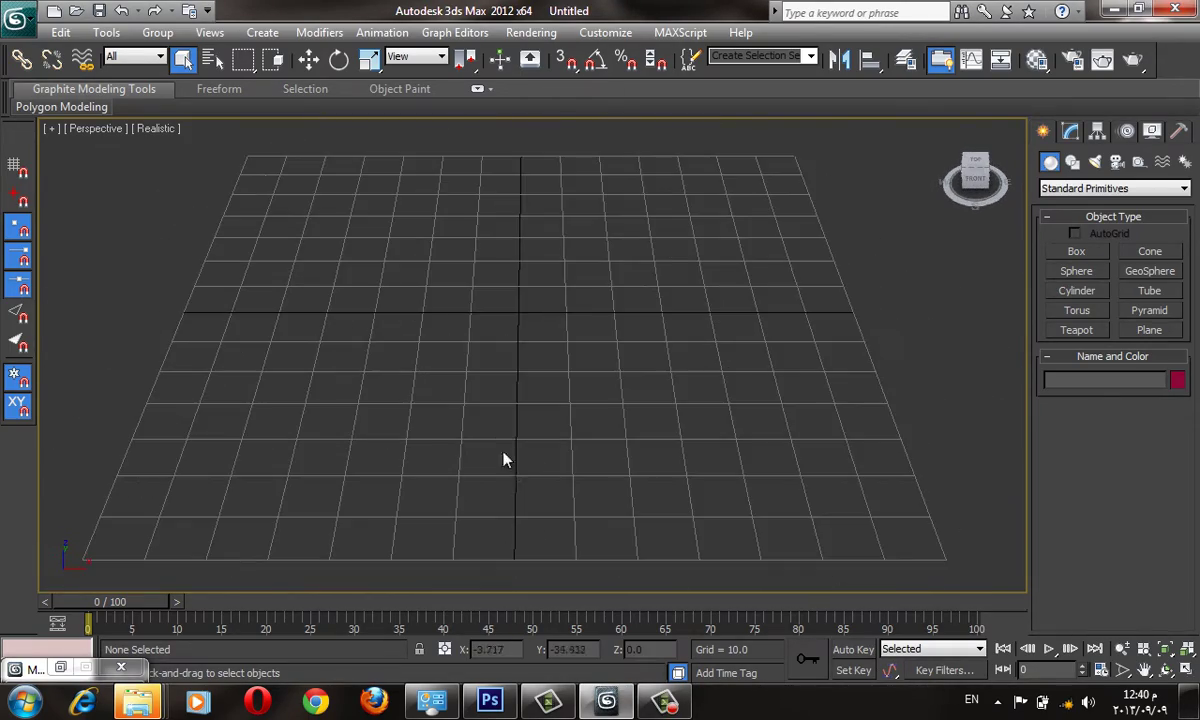
middle_click_drag(518, 331, 522, 322, "alt")
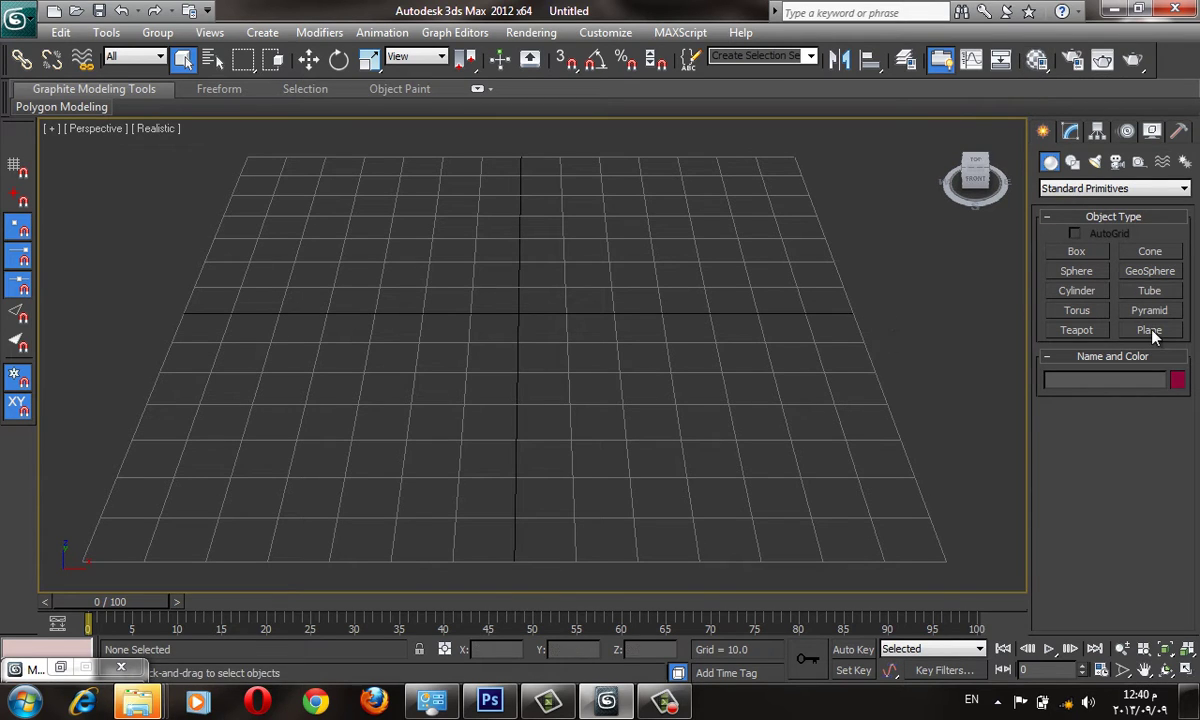
- Open the Material Editor with M and park it at the top right, keeping the grid visible
key("m")
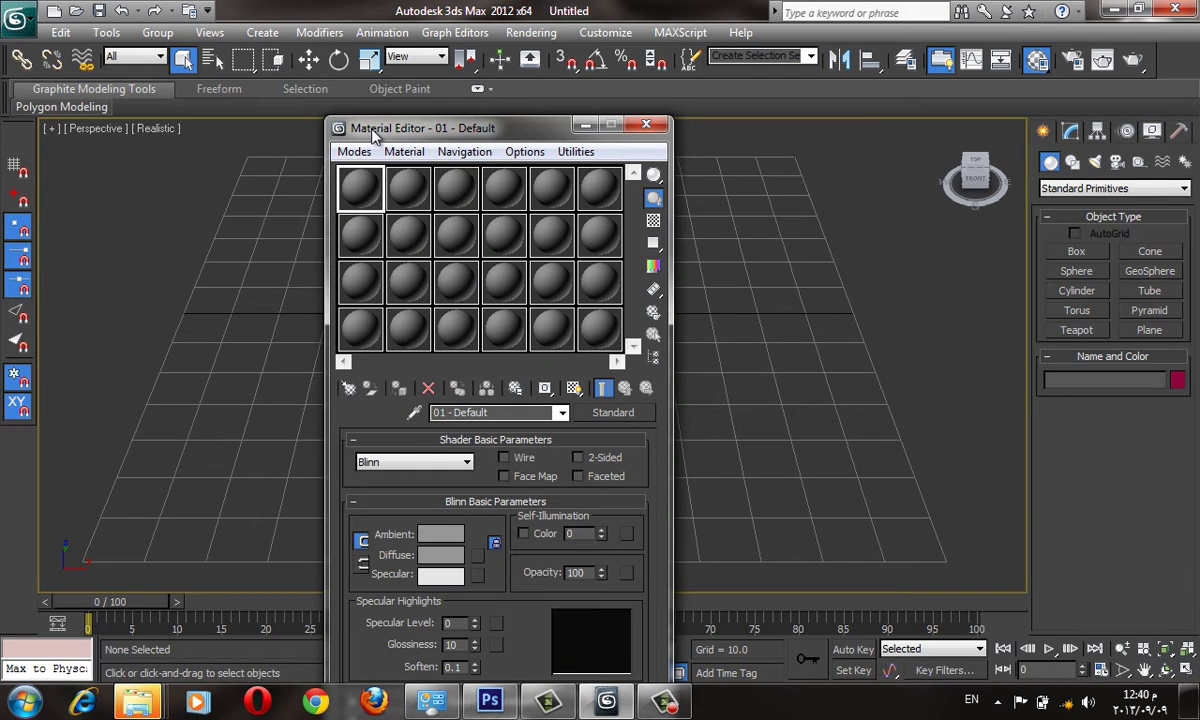
mouse_move(400, 133)
left_mouse_down()
mouse_move(643, 116)
mouse_move(643, 147)
mouse_move(714, 40)
mouse_move(729, 37)
left_mouse_up()
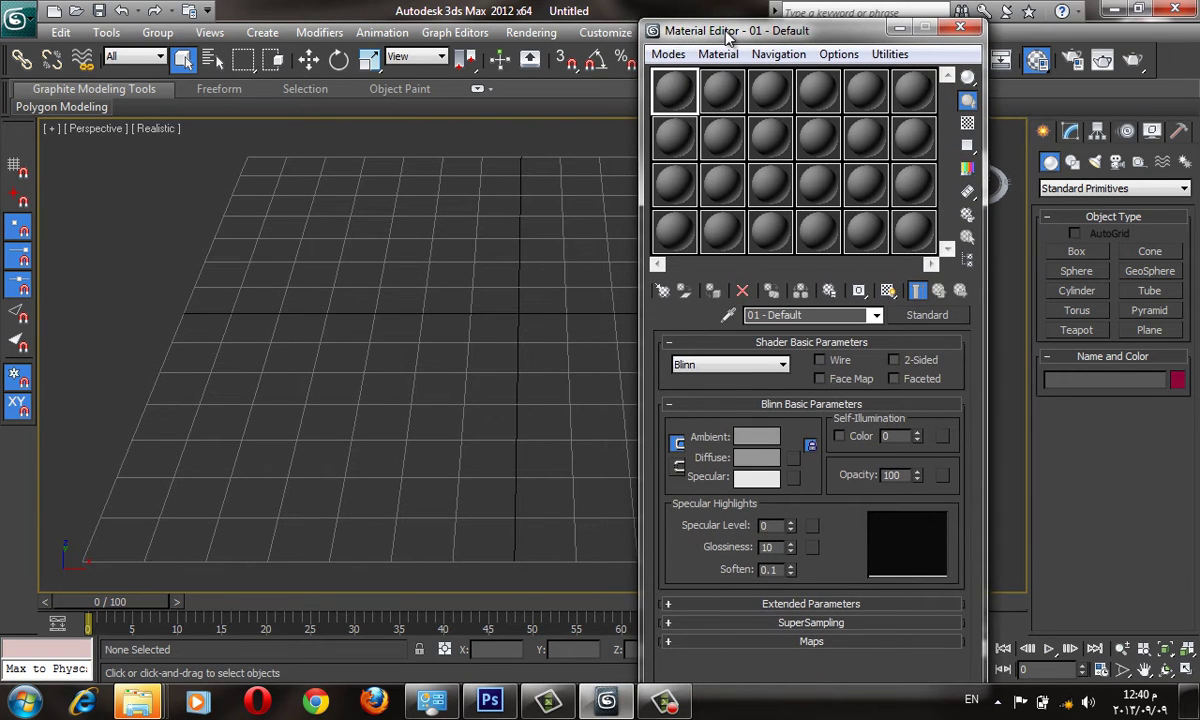
left_click_drag(729, 37, 739, 19)
mouse_move(522, 201)
middle_mouse_down("alt")
mouse_move(428, 220)
mouse_move(410, 260)
mouse_move(430, 243)
middle_mouse_up("alt")
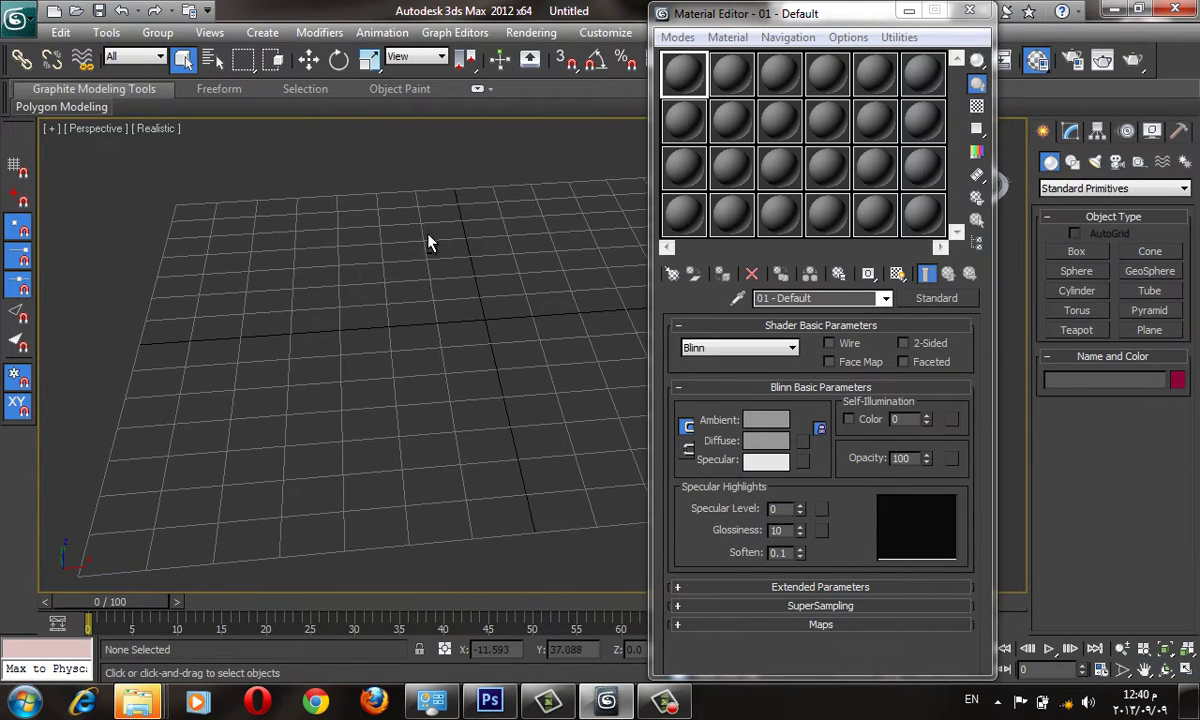
left_click_drag(790, 18, 897, 41)
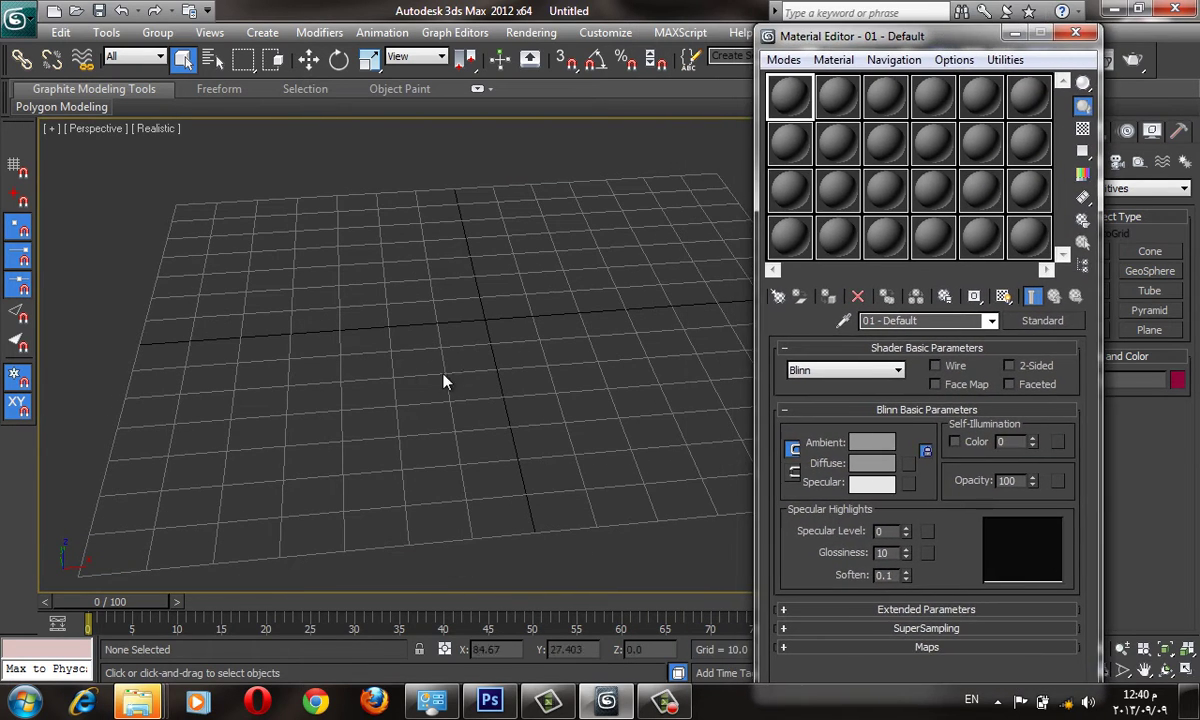
middle_click_drag(445, 382, 394, 356, "alt")
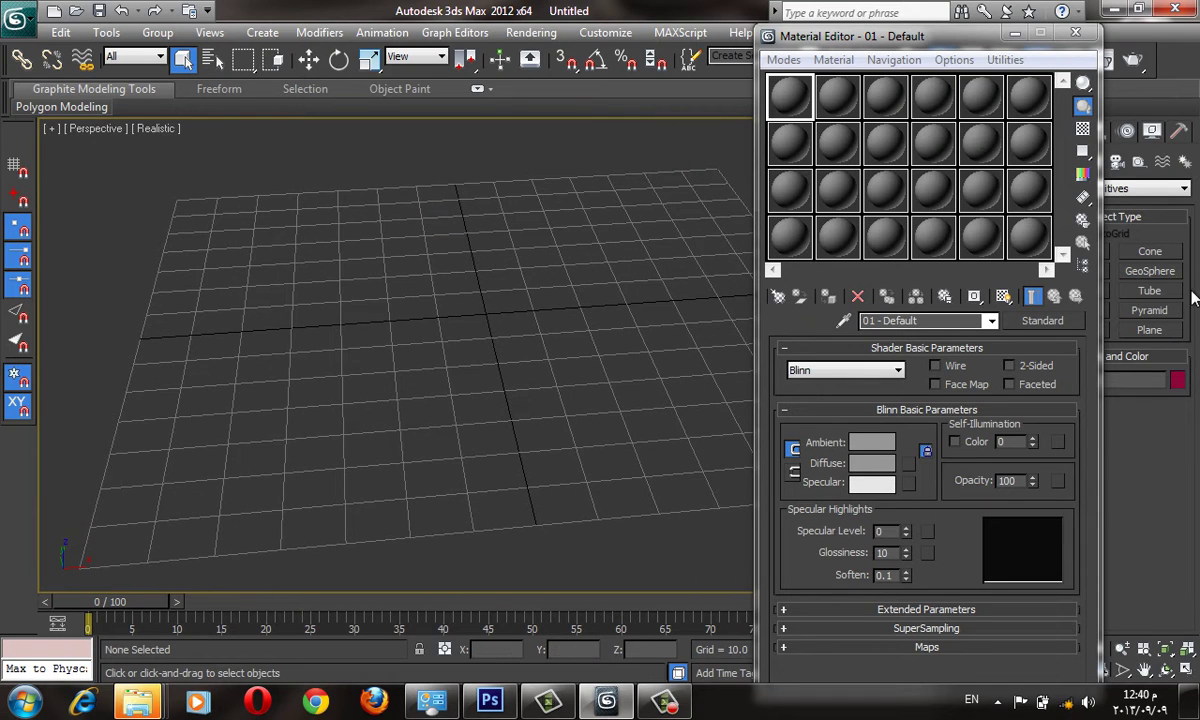
- Draw a large ground plane, then with AutoGrid on place a teapot on it
left_click(1150, 330)
left_click_drag(318, 537, 586, 255)
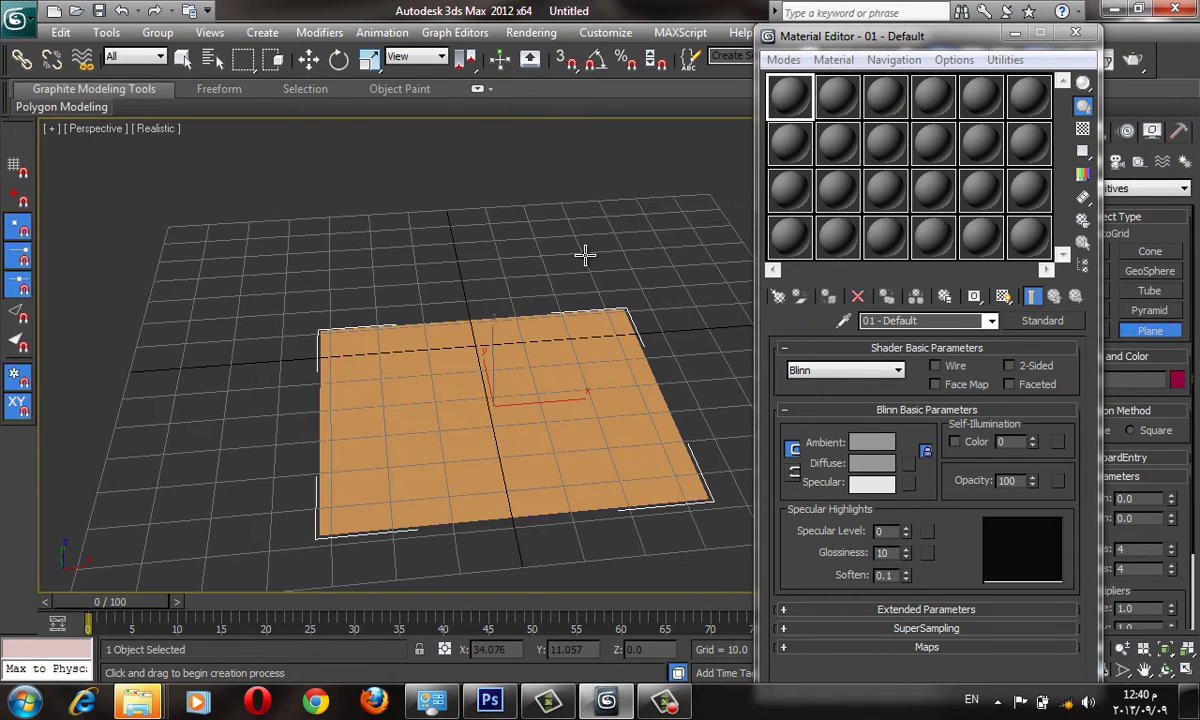
left_click_drag(861, 36, 793, 28)
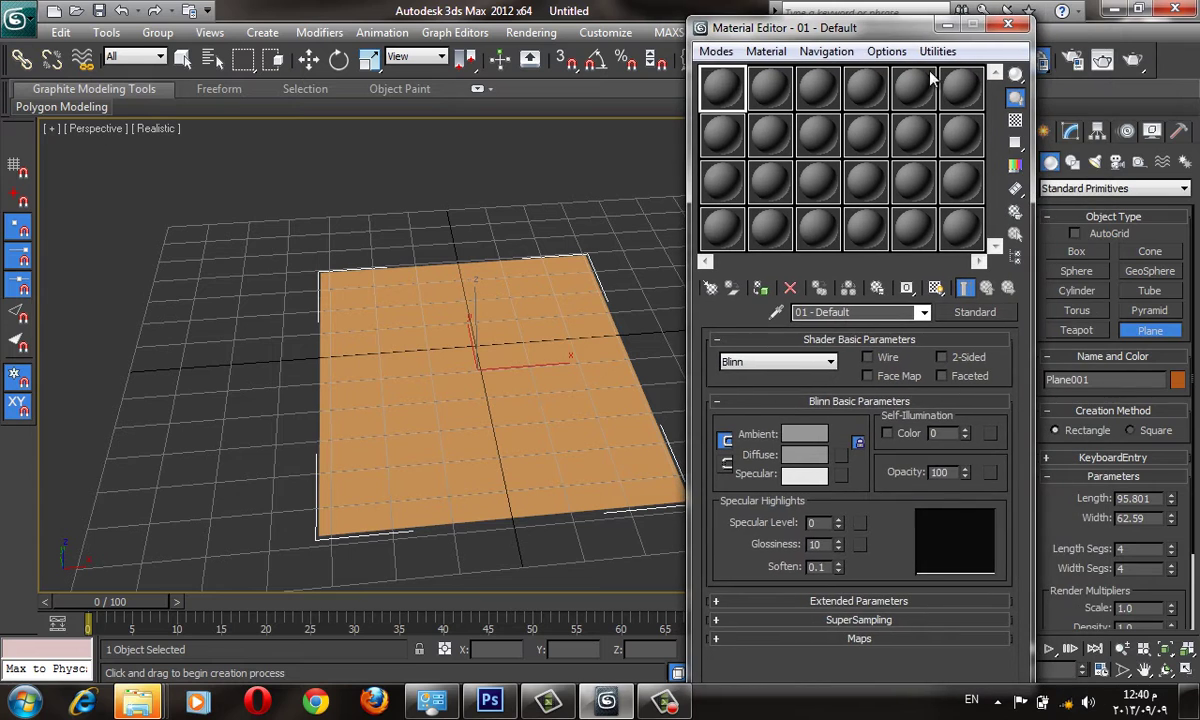
left_click(1077, 330)
left_click(1074, 233)
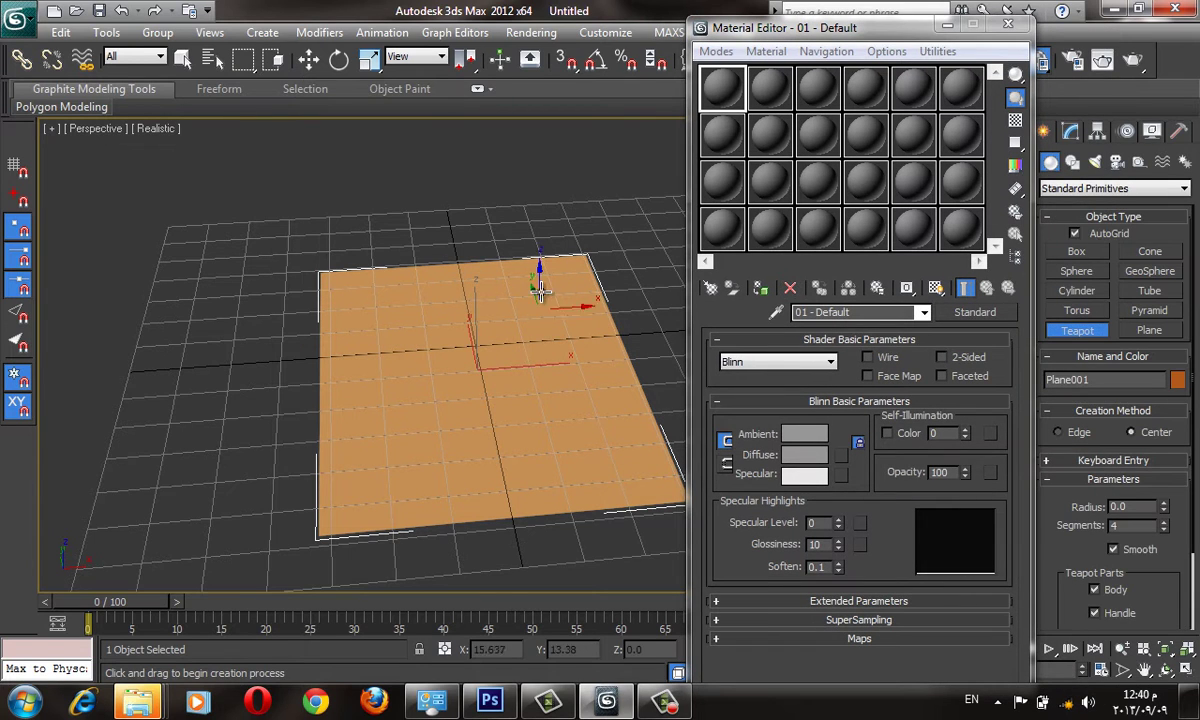
left_click_drag(549, 295, 572, 298)
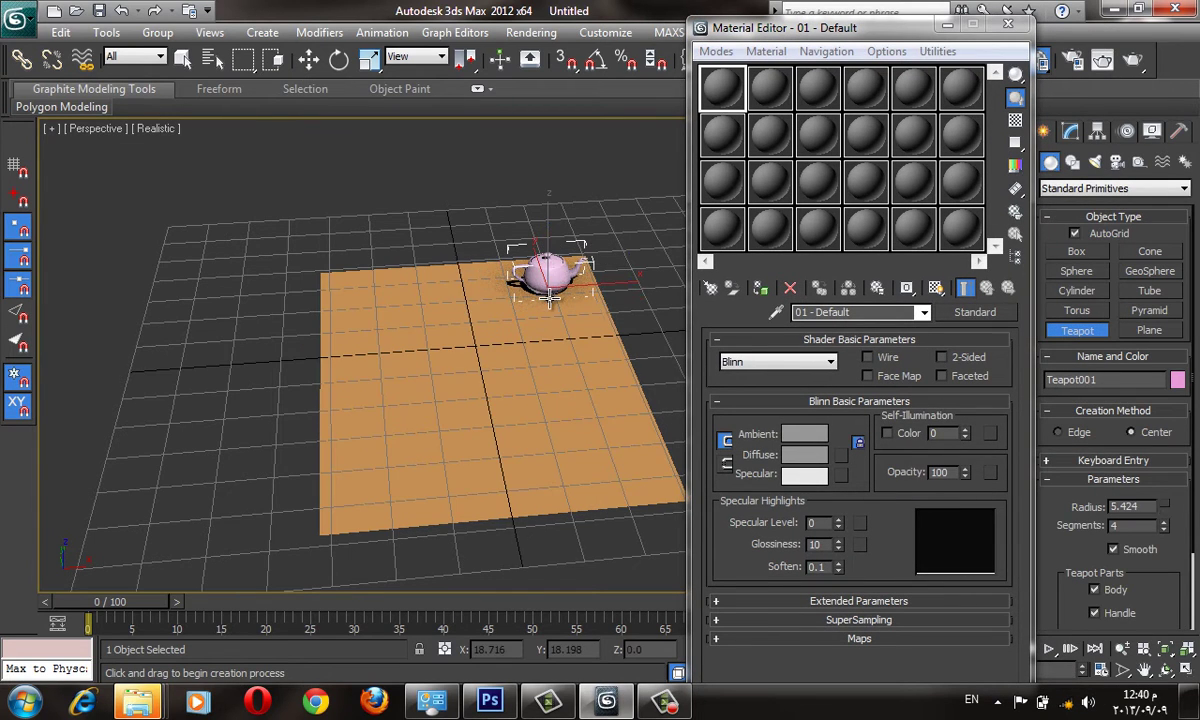
- Add a cylinder and a sphere on the plane, then exit object creation
left_click(1077, 290)
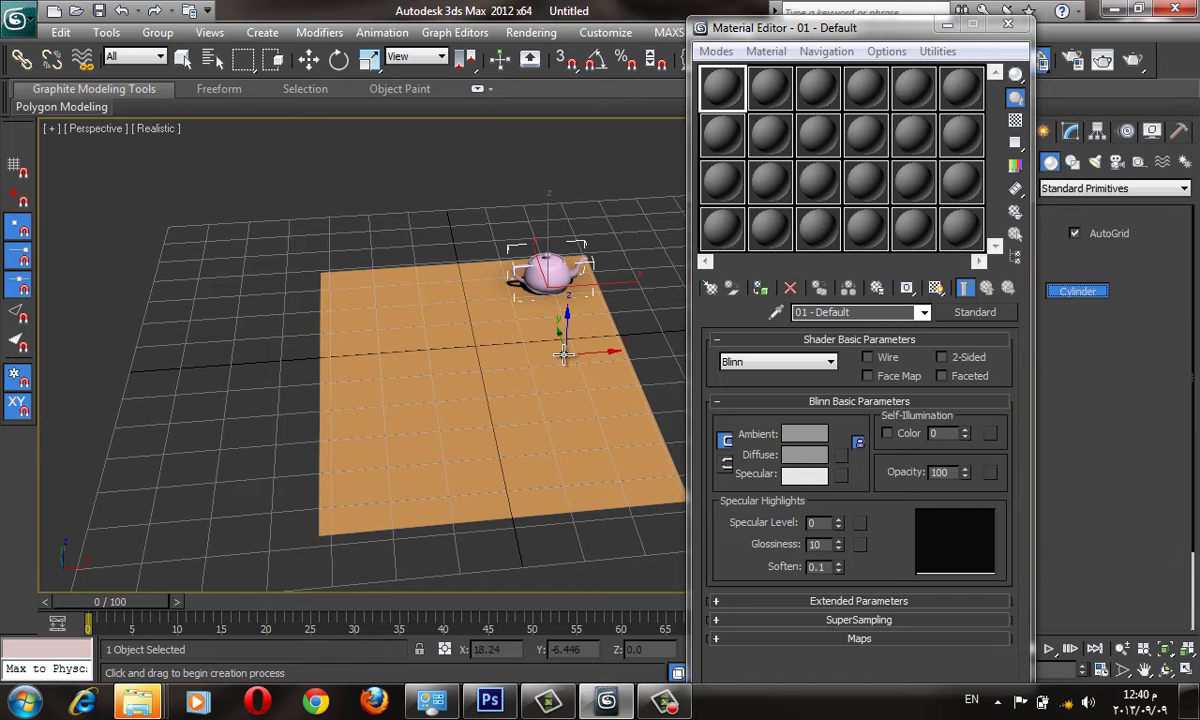
left_click_drag(432, 330, 460, 334)
left_click(436, 245)
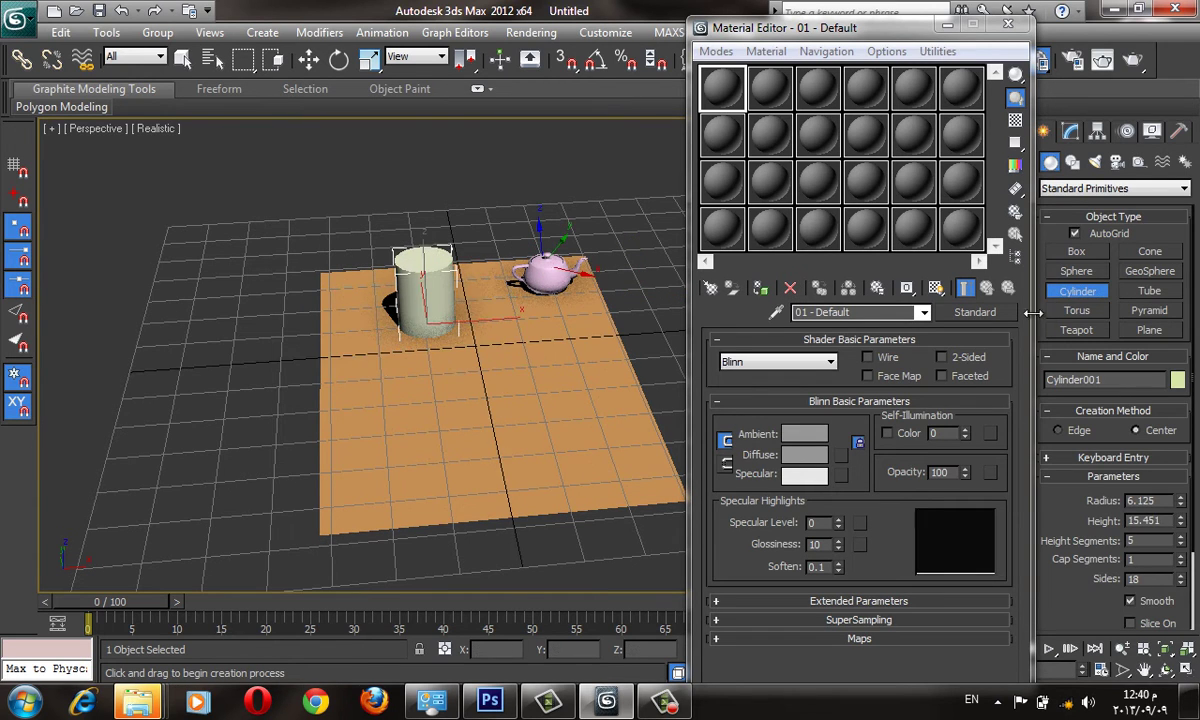
left_click(1077, 271)
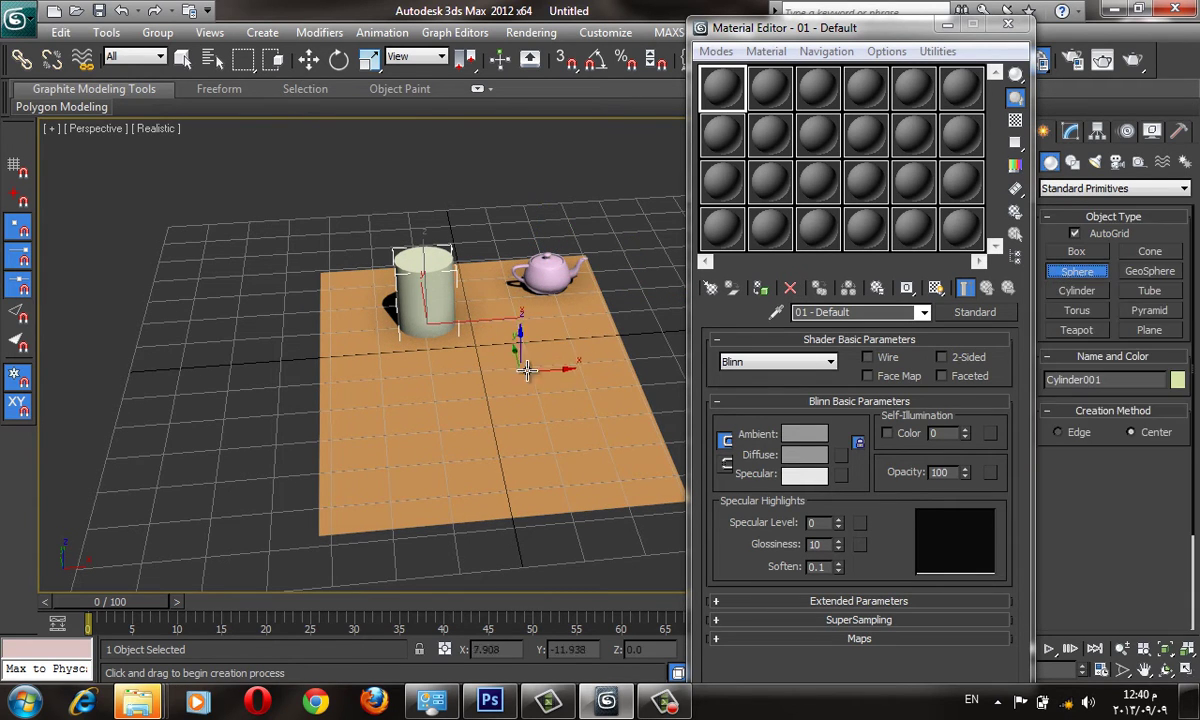
left_click_drag(532, 366, 533, 375)
right_click(534, 375)
scroll(470, 340, "up", 2)
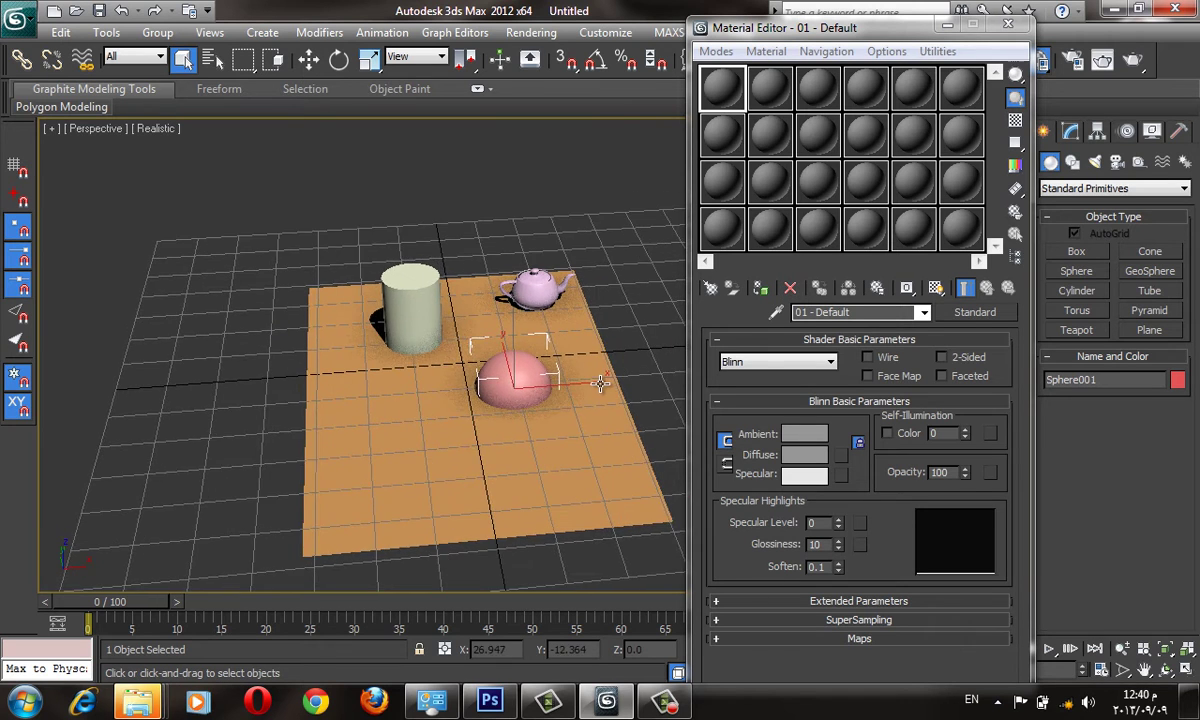
scroll(470, 340, "up", 3)
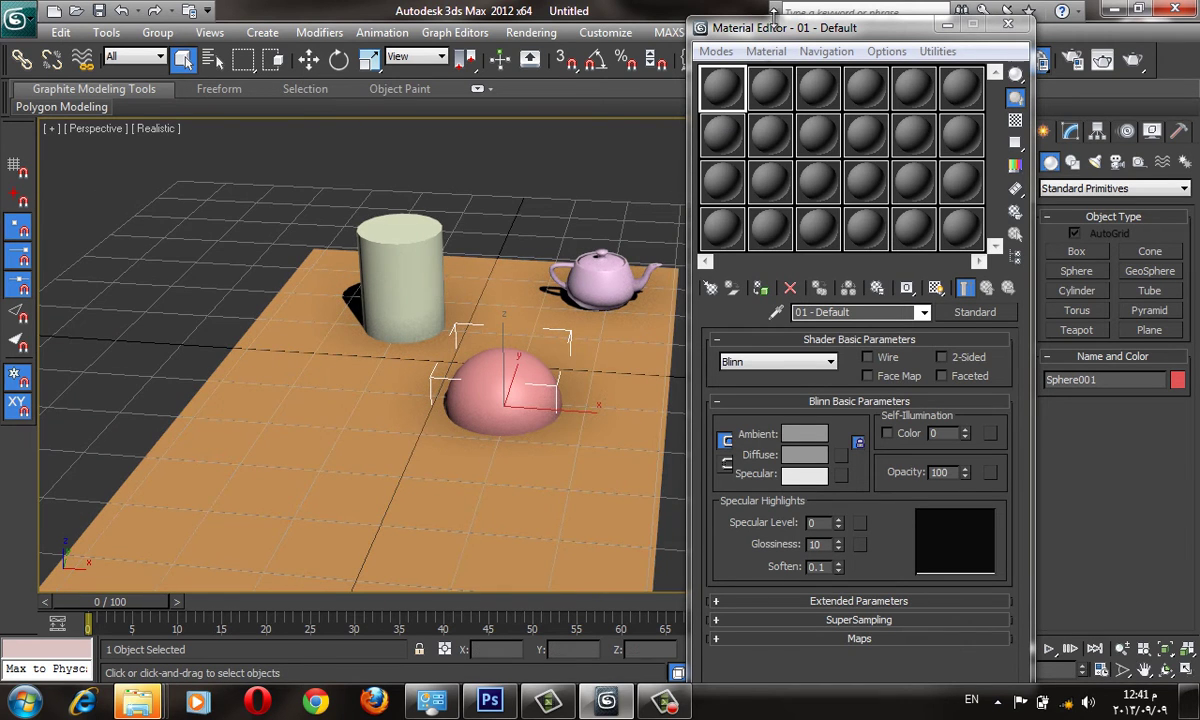
left_click_drag(725, 27, 590, 18)
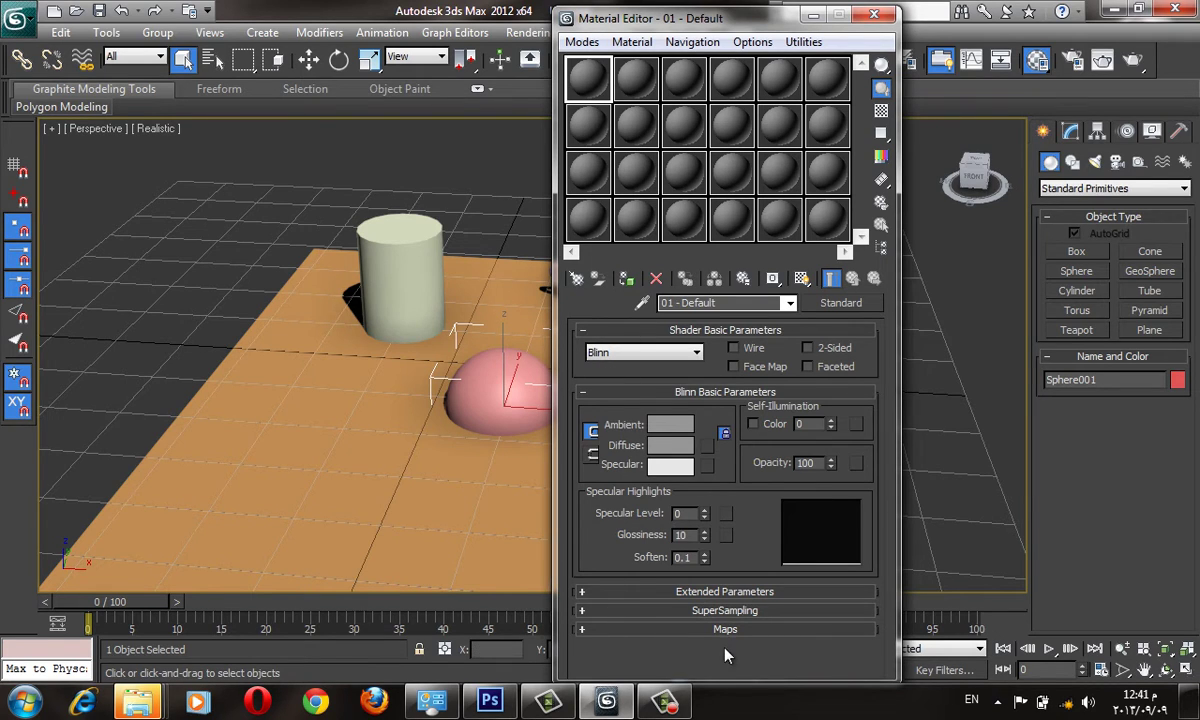
- Cycle through slots 08 and 09, activate 07 - Default, and press Get Material
left_click(632, 124)
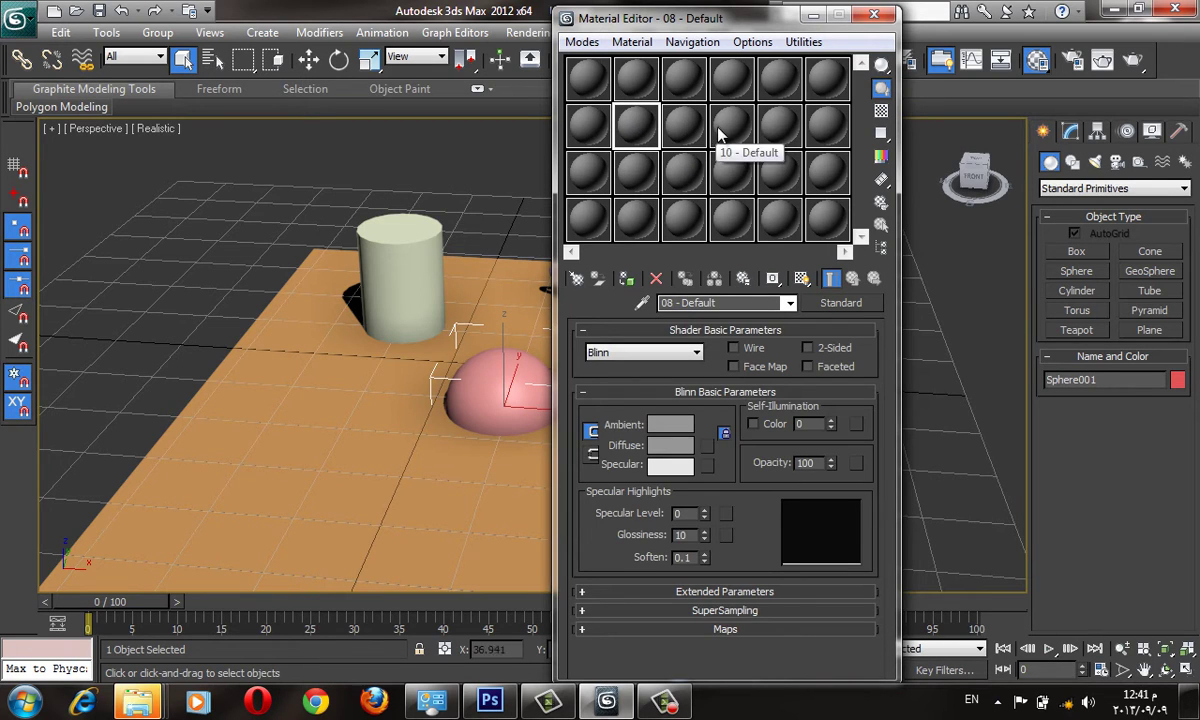
left_click(684, 126)
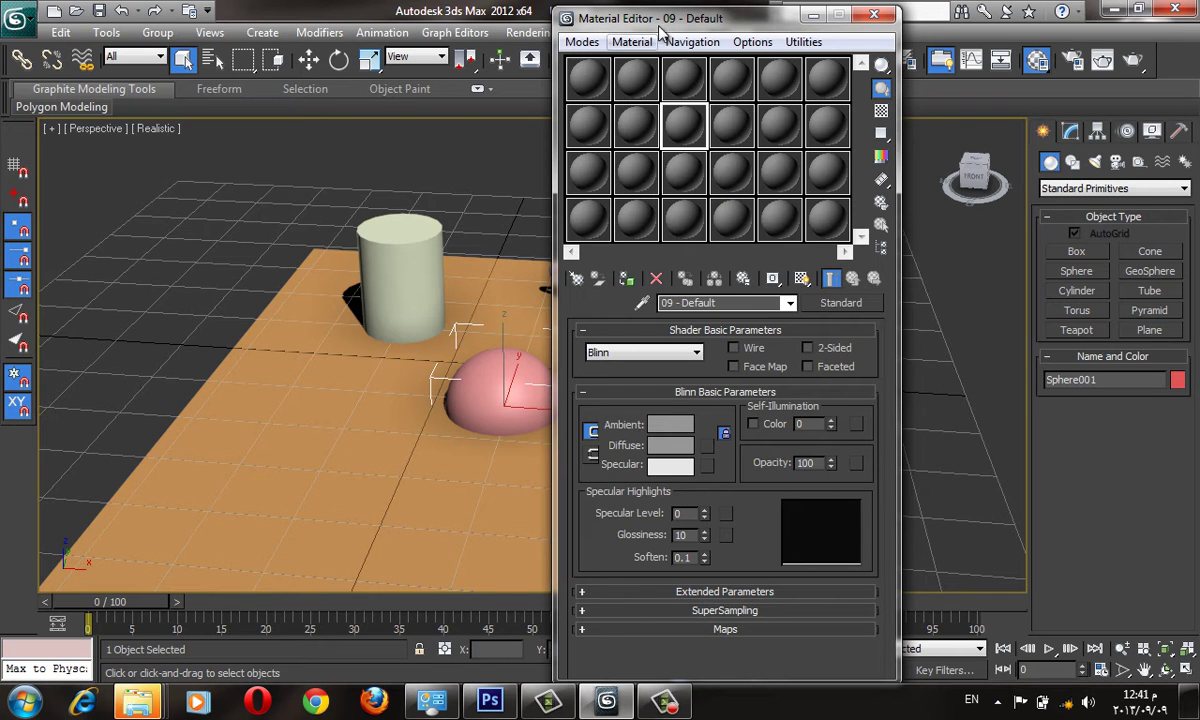
left_click_drag(630, 18, 705, 102)
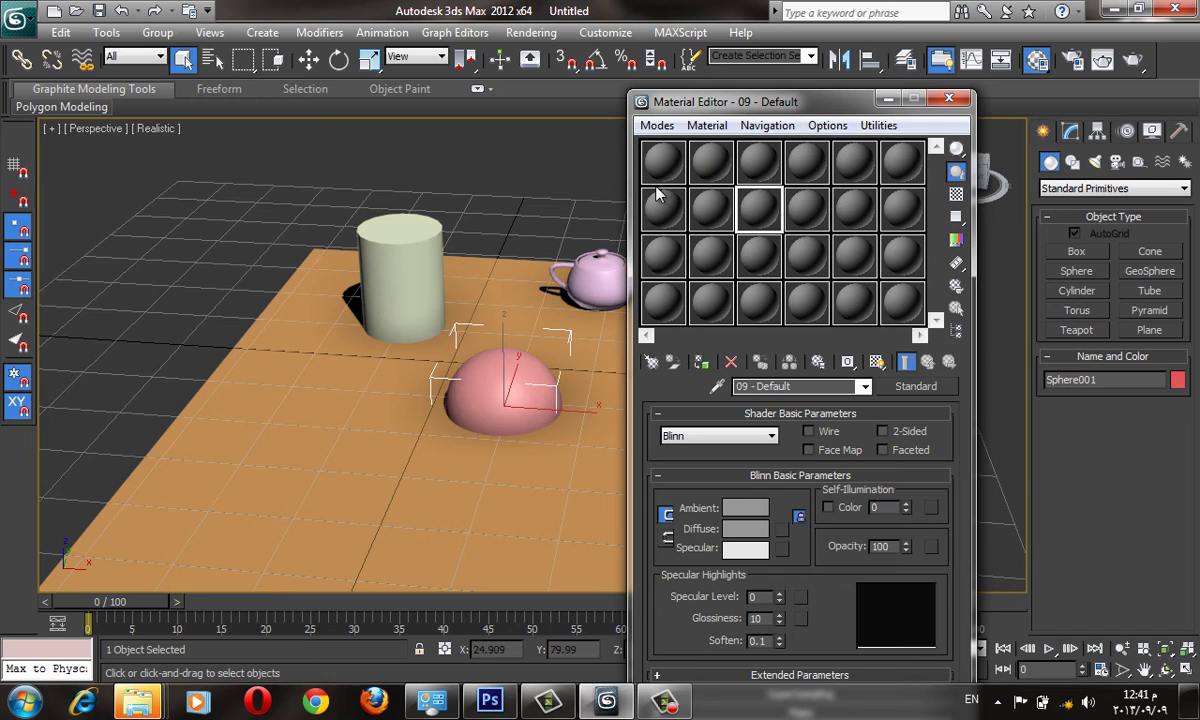
left_click(662, 207)
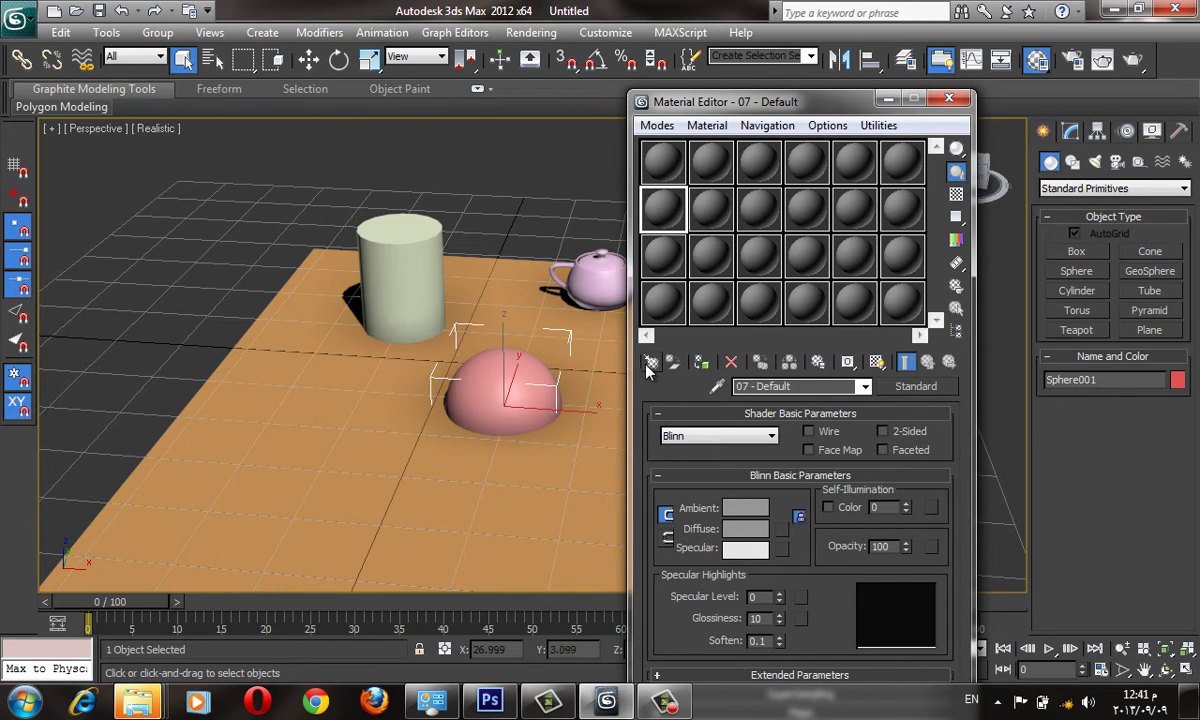
left_click(650, 364)
- Collapse the Standard materials, Maps and Scene Materials groups in the Material/Map Browser
left_click_drag(657, 70, 539, 78)
left_click(281, 123)
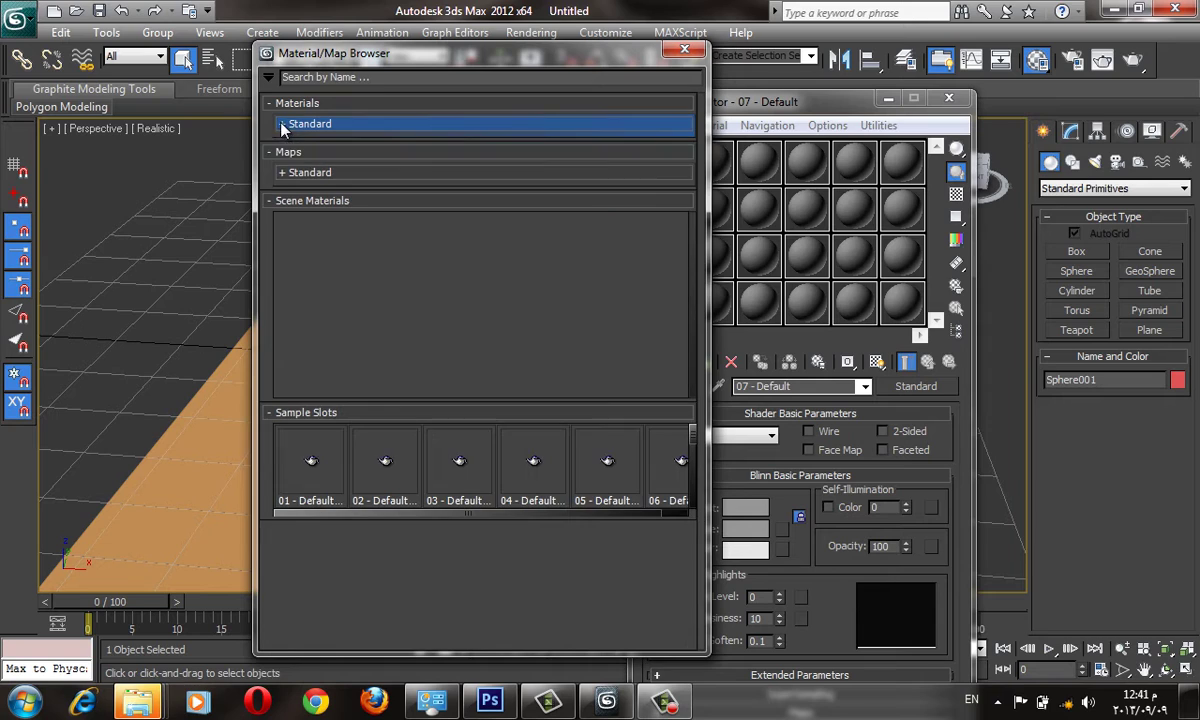
left_click(268, 152)
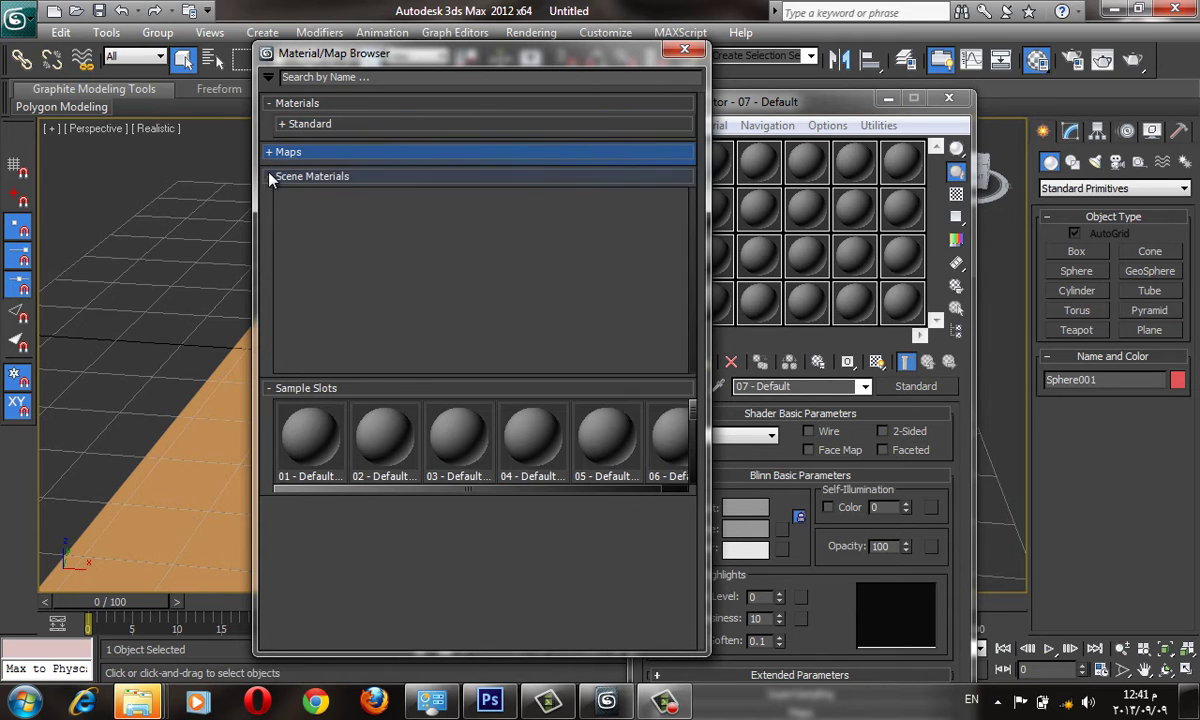
left_click(272, 176)
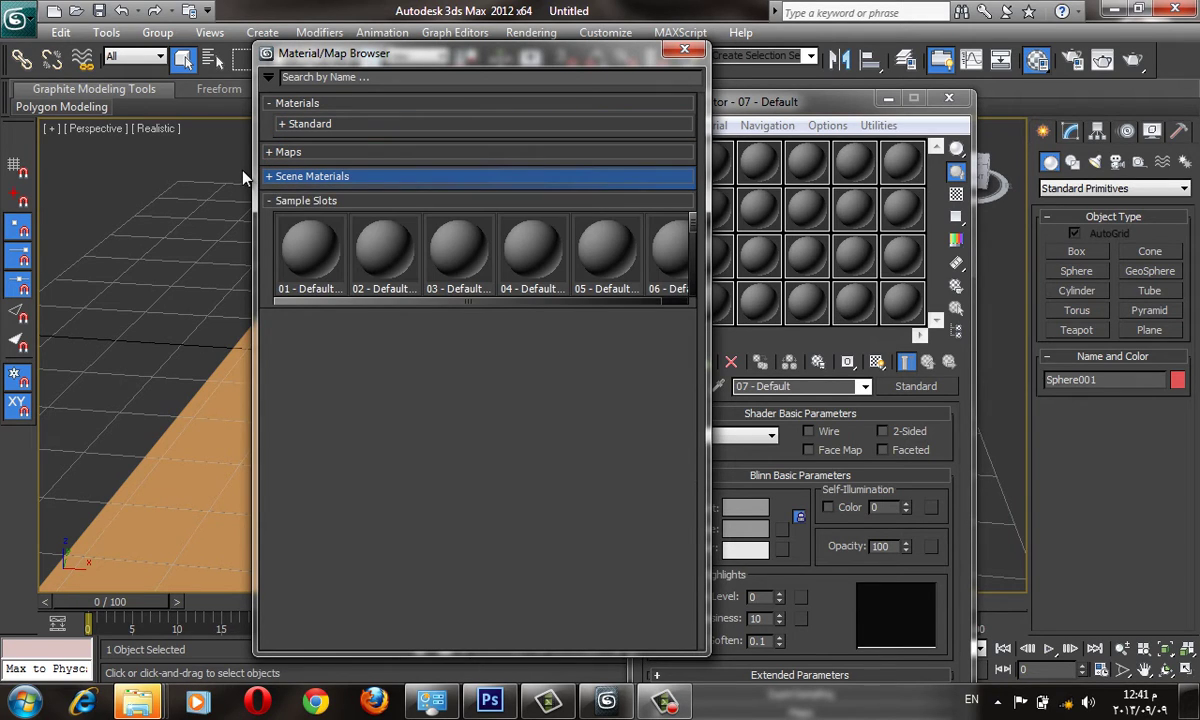
left_click_drag(437, 67, 338, 70)
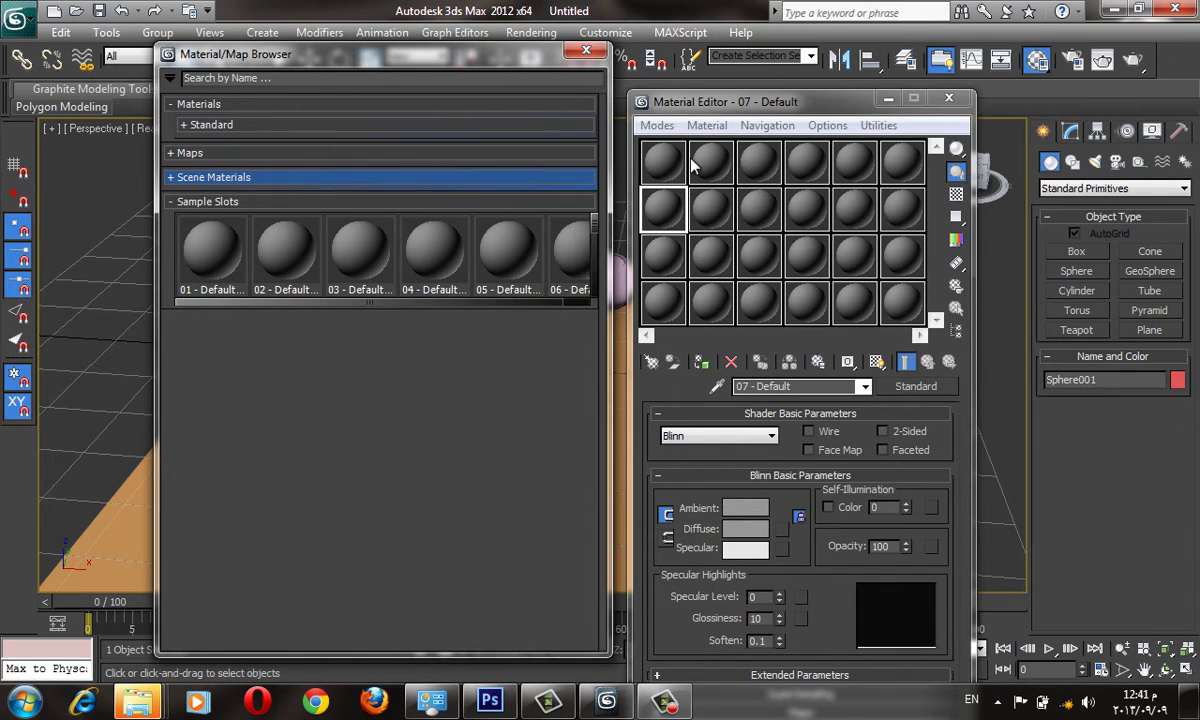
- Reposition the Material Editor and choose Compact Material Editor from its Modes menu
left_click_drag(745, 104, 770, 75)
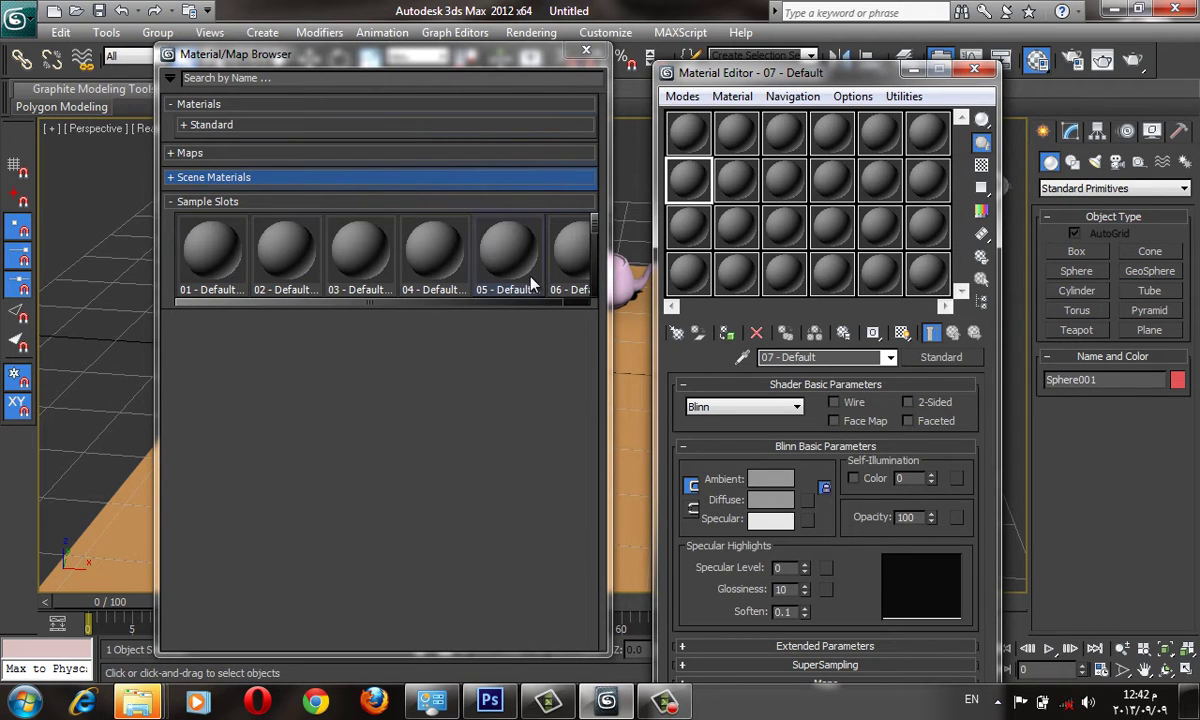
left_click_drag(692, 73, 697, 73)
left_click(686, 96)
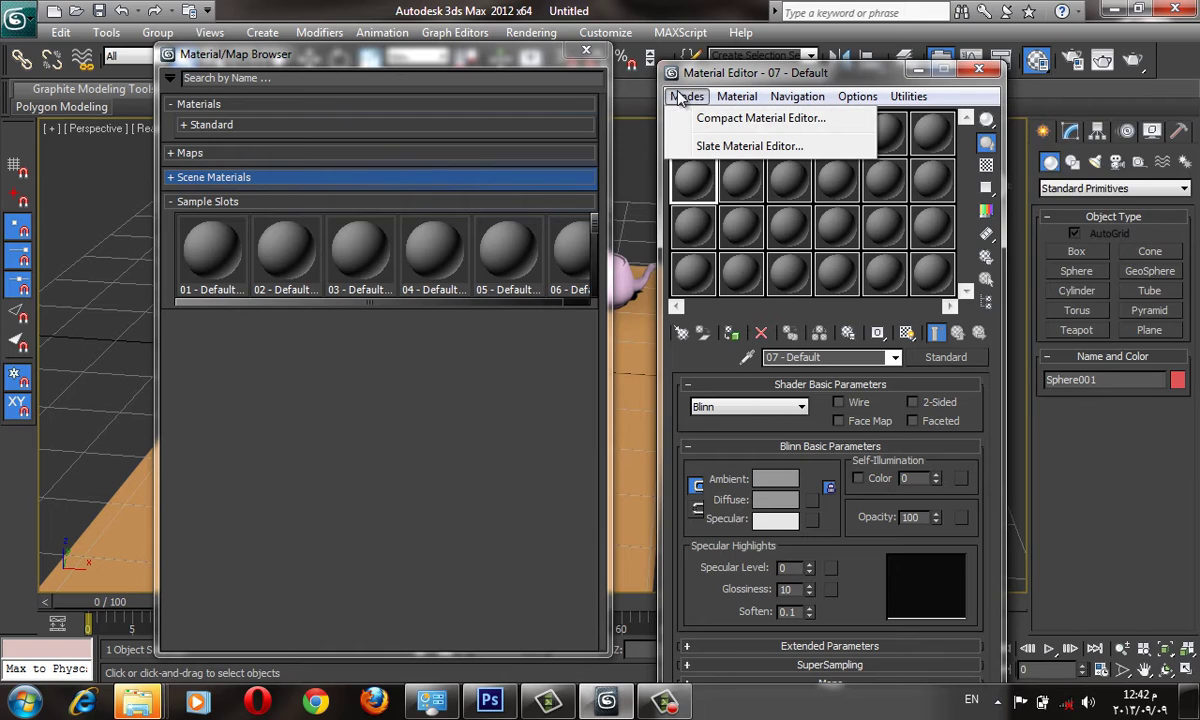
left_click(700, 119)
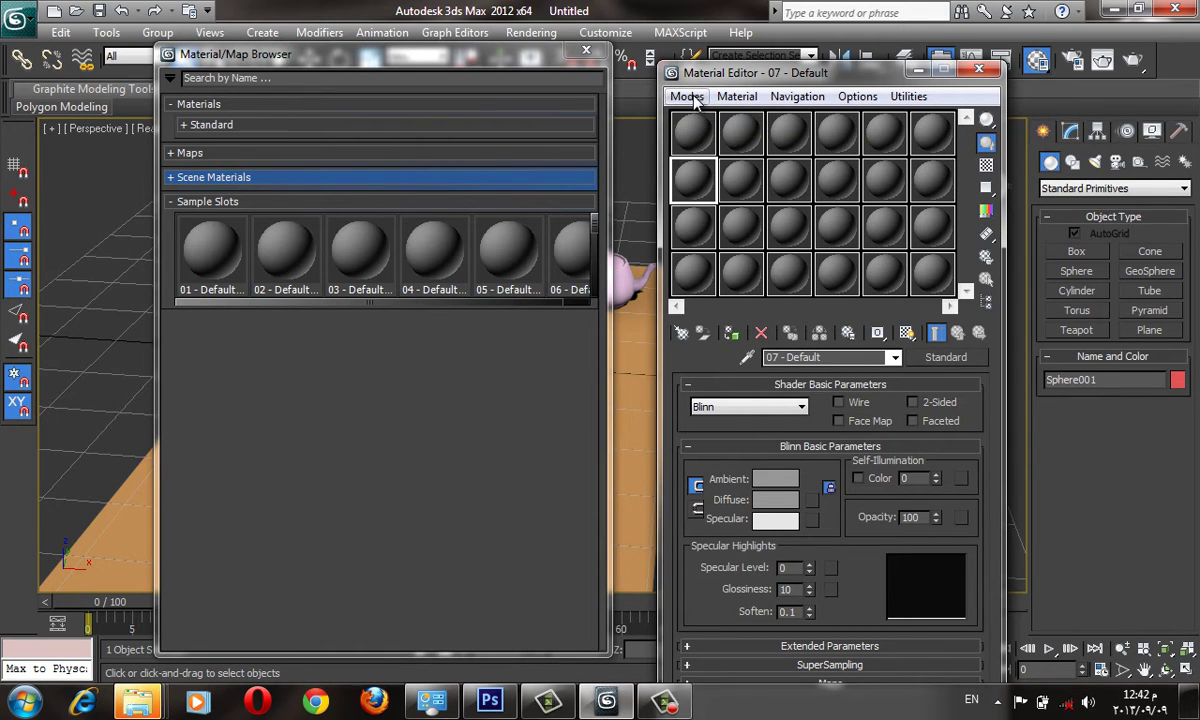
left_click(687, 96)
left_click(700, 118)
left_click(687, 96)
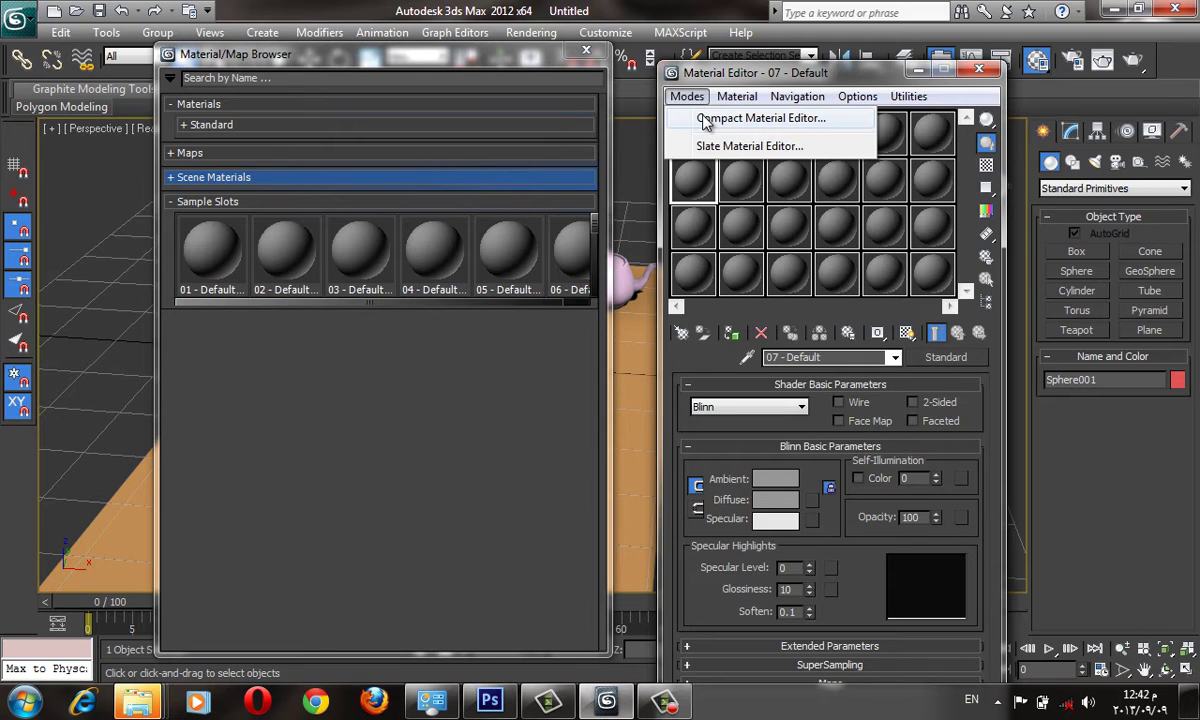
left_click(704, 120)
left_click(707, 58)
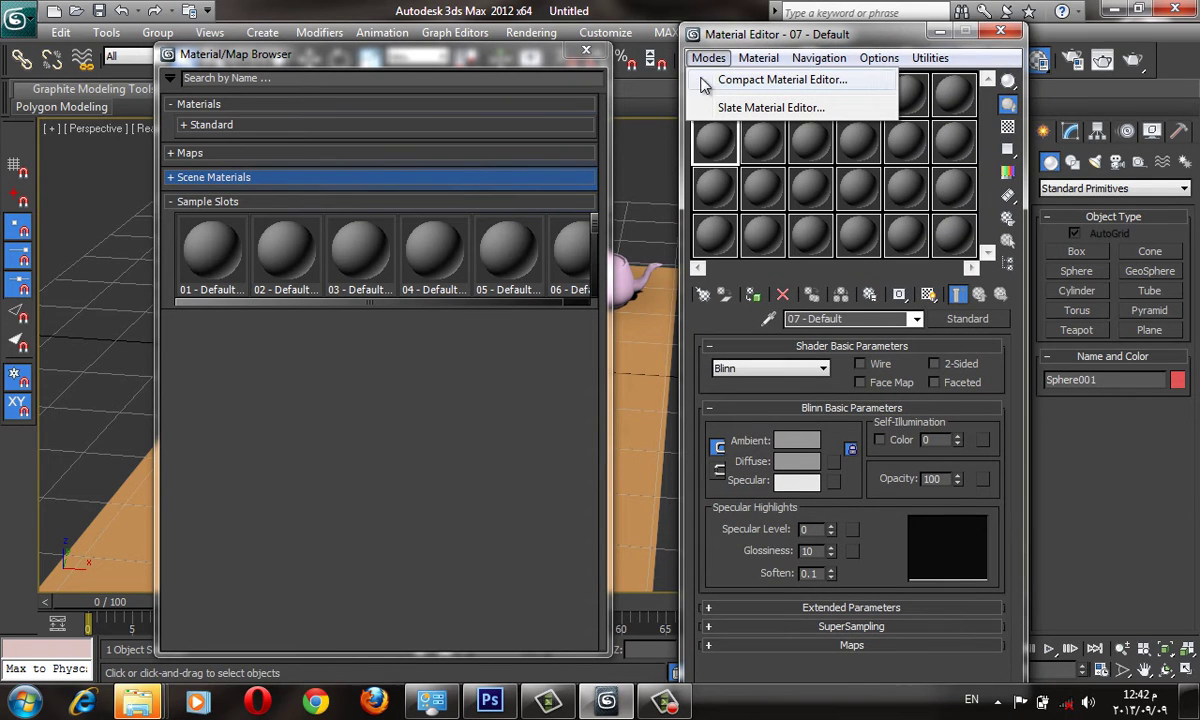
- Switch to the Slate Material Editor, enlarge its window, then return to Compact mode
left_click(728, 107)
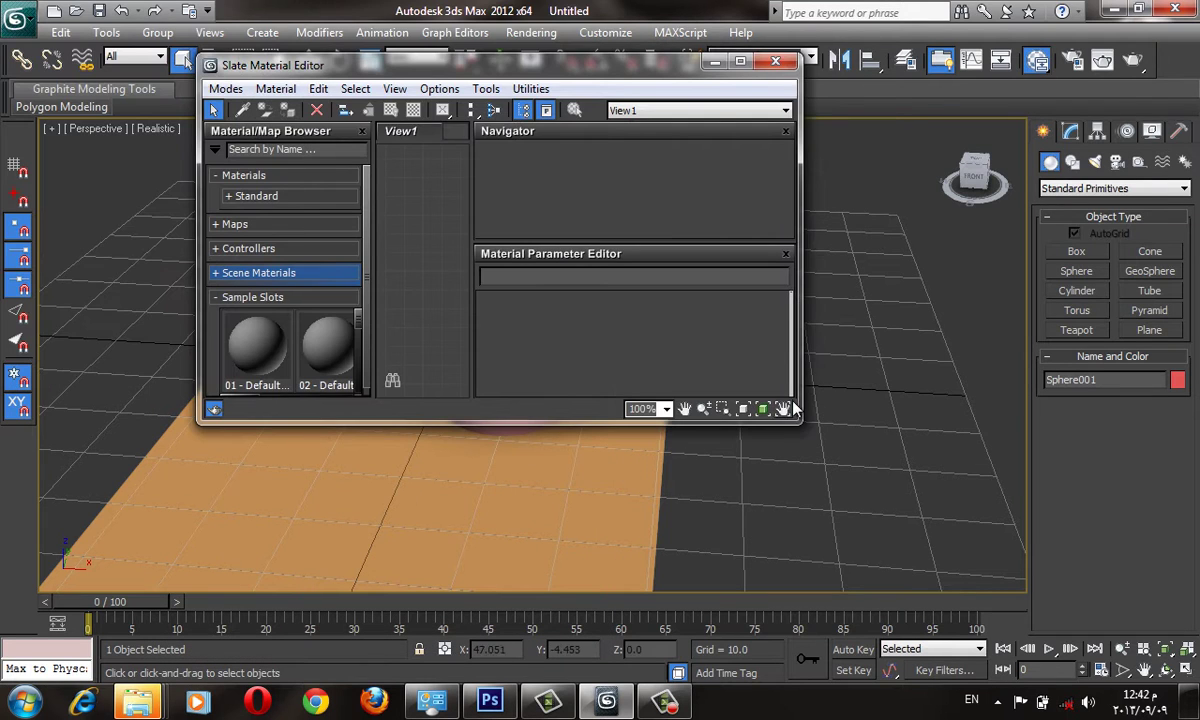
left_click_drag(800, 424, 1099, 631)
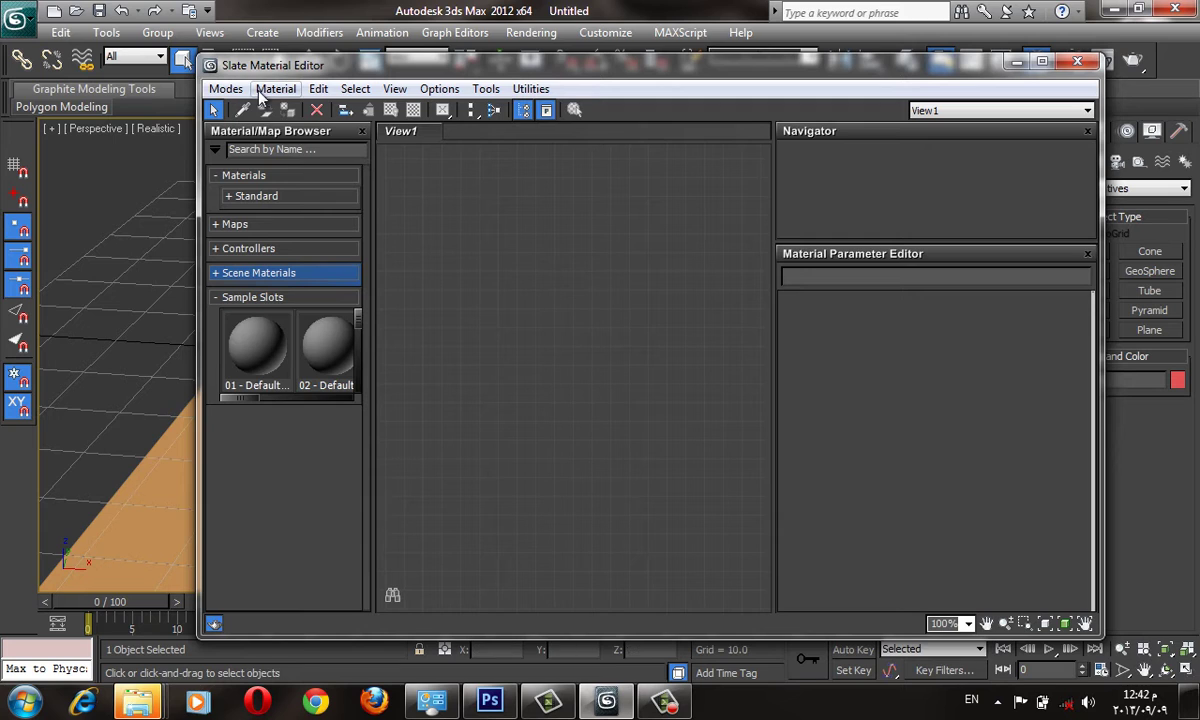
left_click(226, 90)
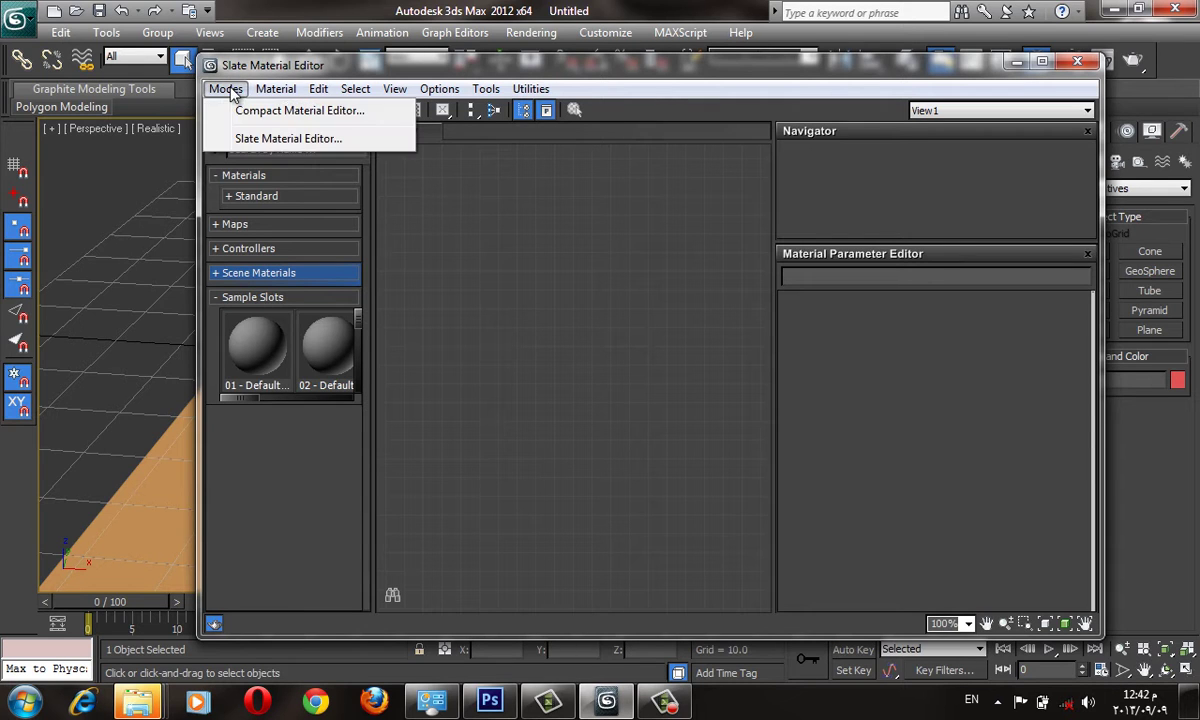
left_click(297, 116)
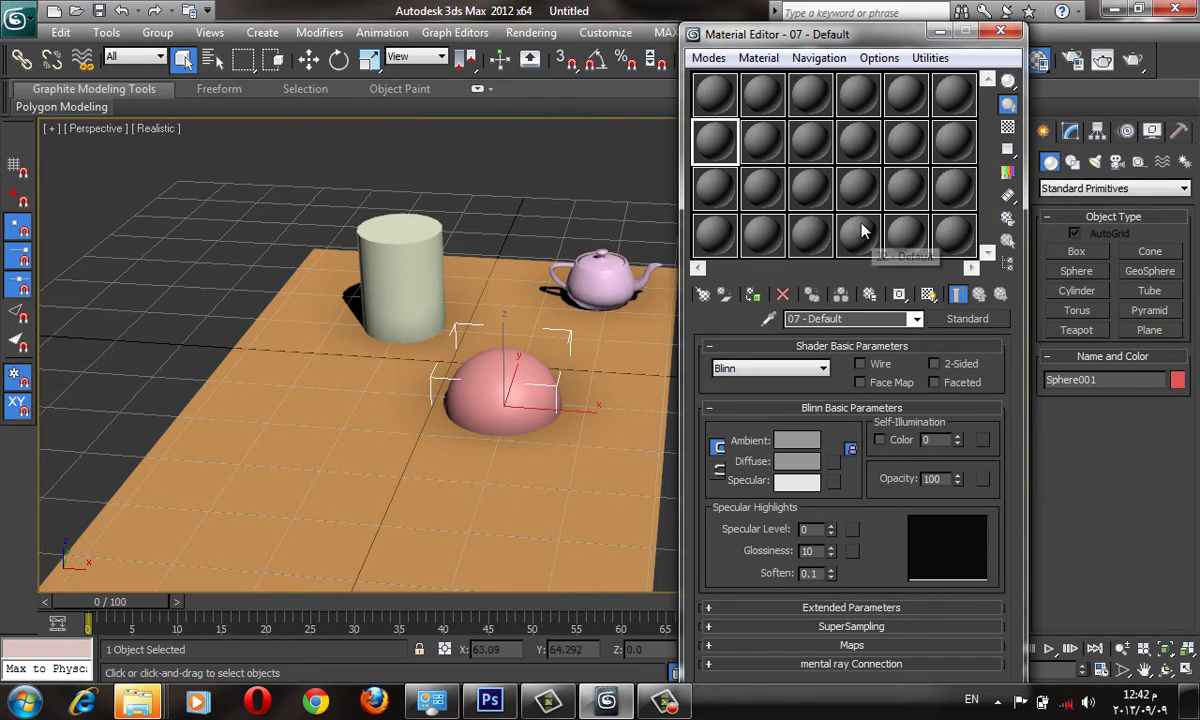
- Activate 01 - Default, open the Material/Map Browser, and expand its options menu
left_click(714, 94)
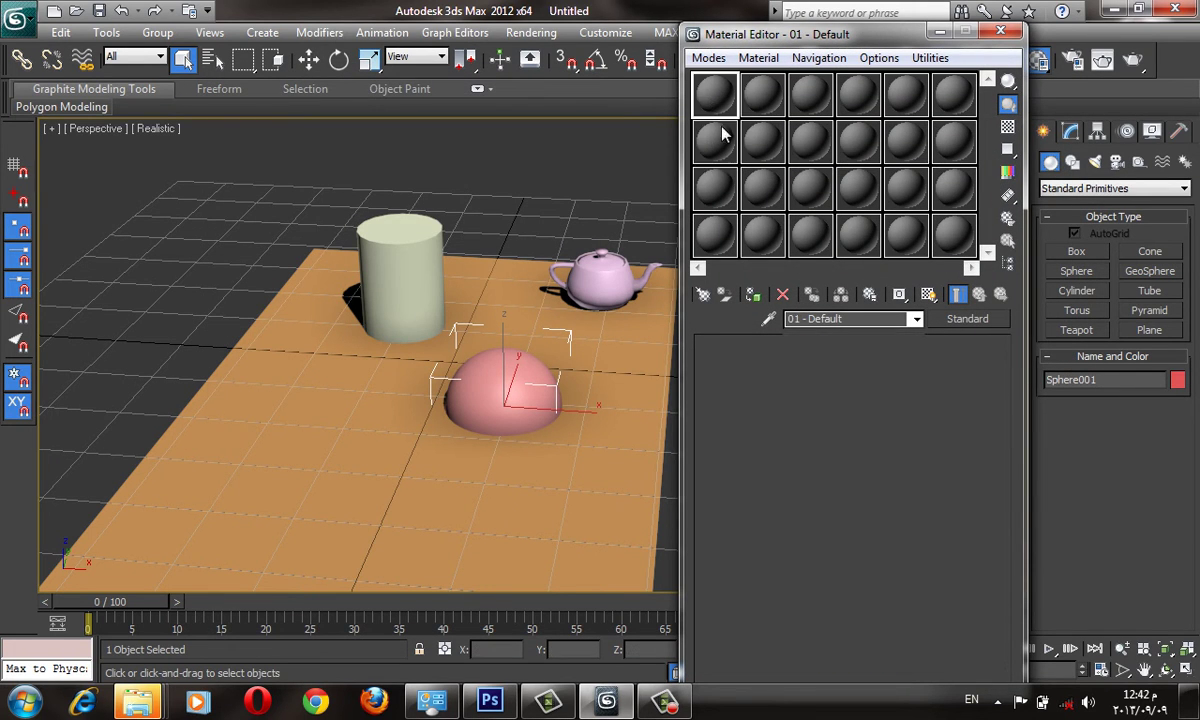
left_click(705, 299)
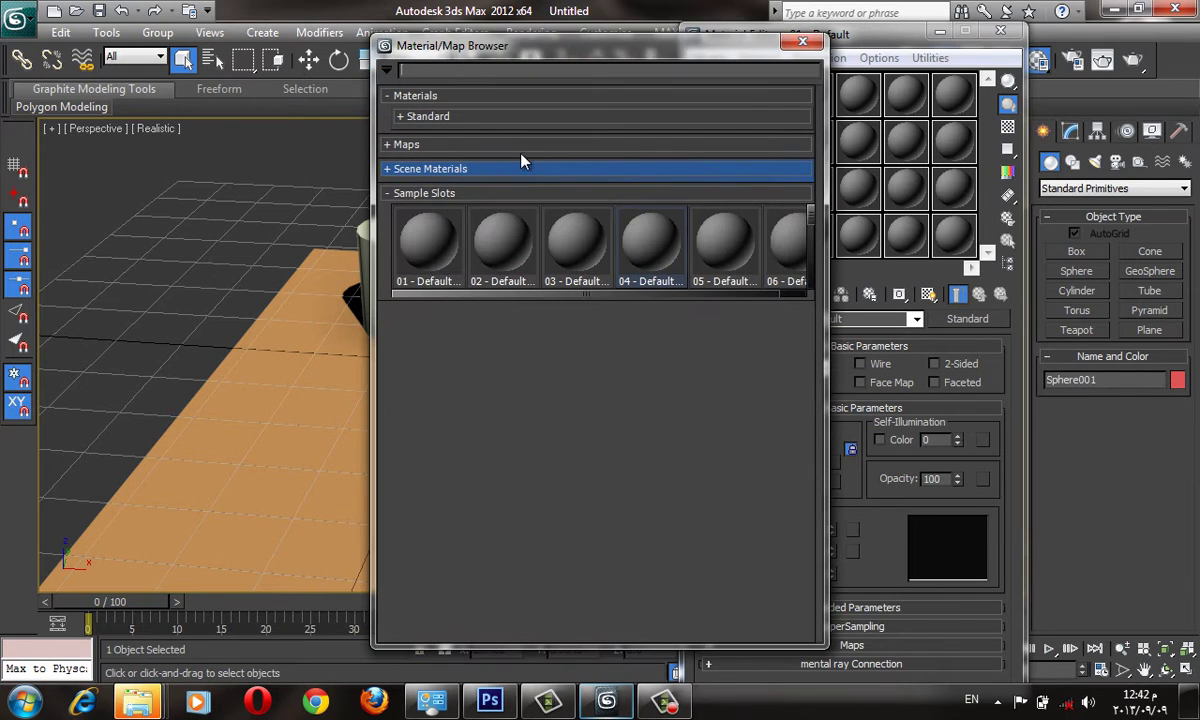
left_click(387, 70)
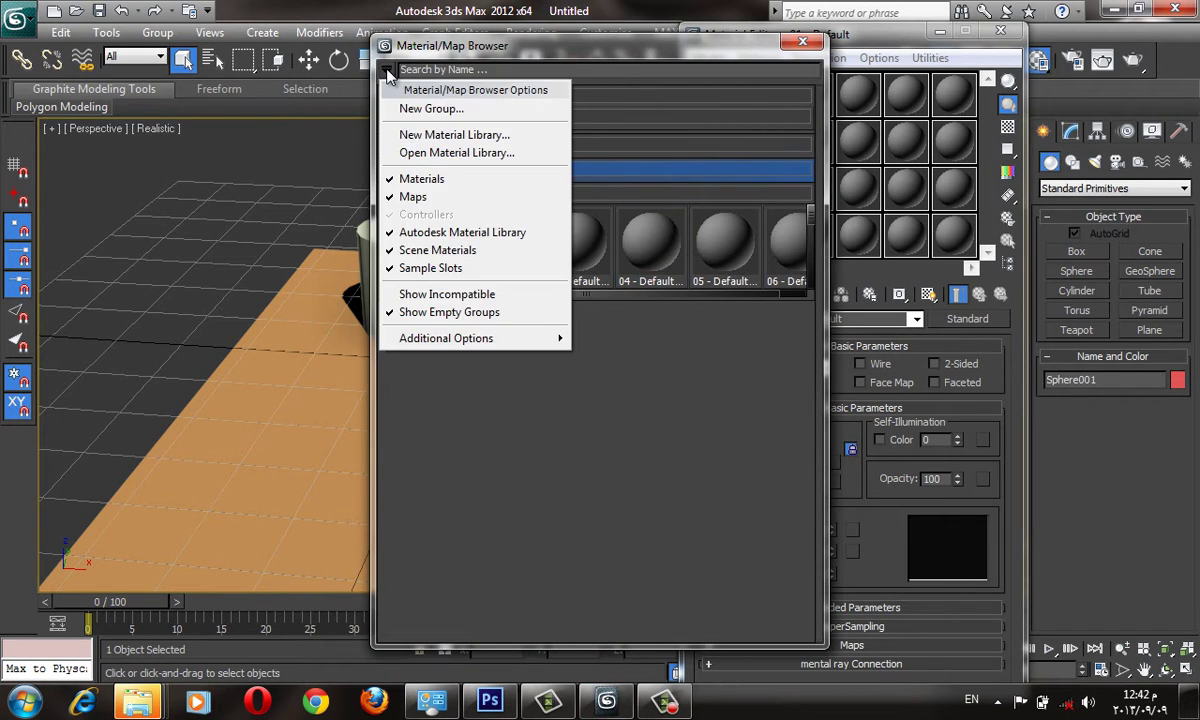
- Open mrArch_DesignTemplates.mat from C:\Program Files\Autodesk\3ds Max 2012\materiallibraries as a material library
left_click(470, 154)
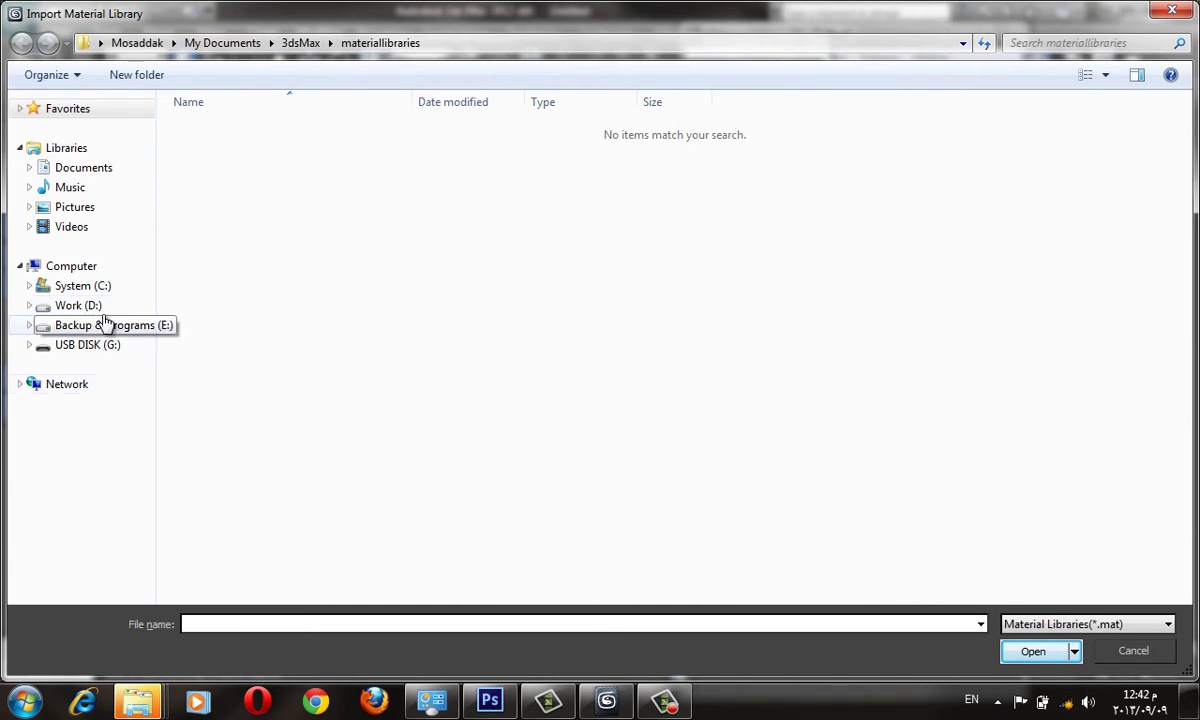
left_click(86, 287)
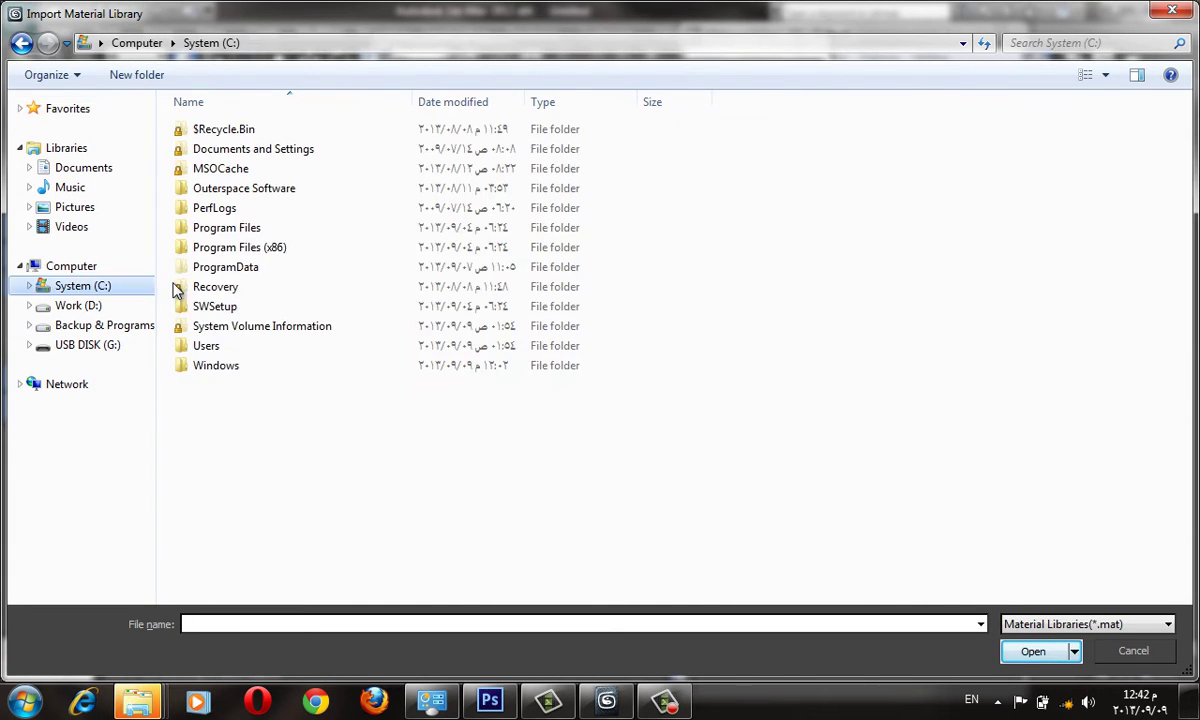
double_click(262, 228)
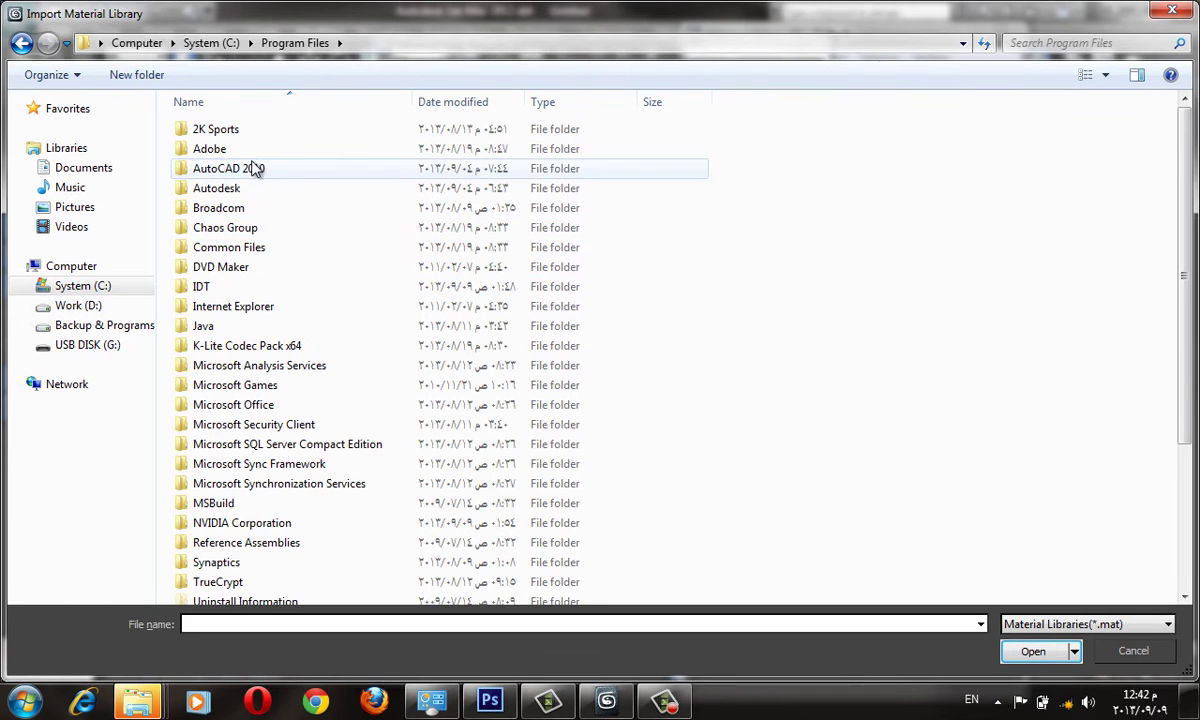
double_click(251, 194)
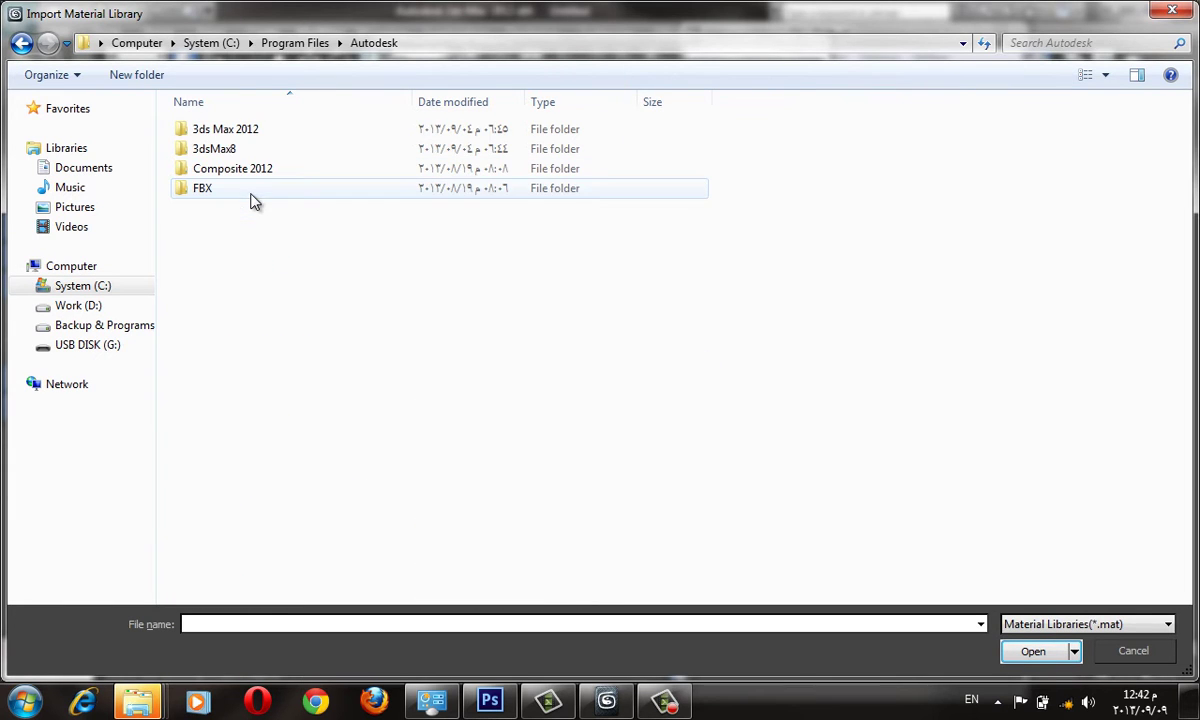
double_click(258, 129)
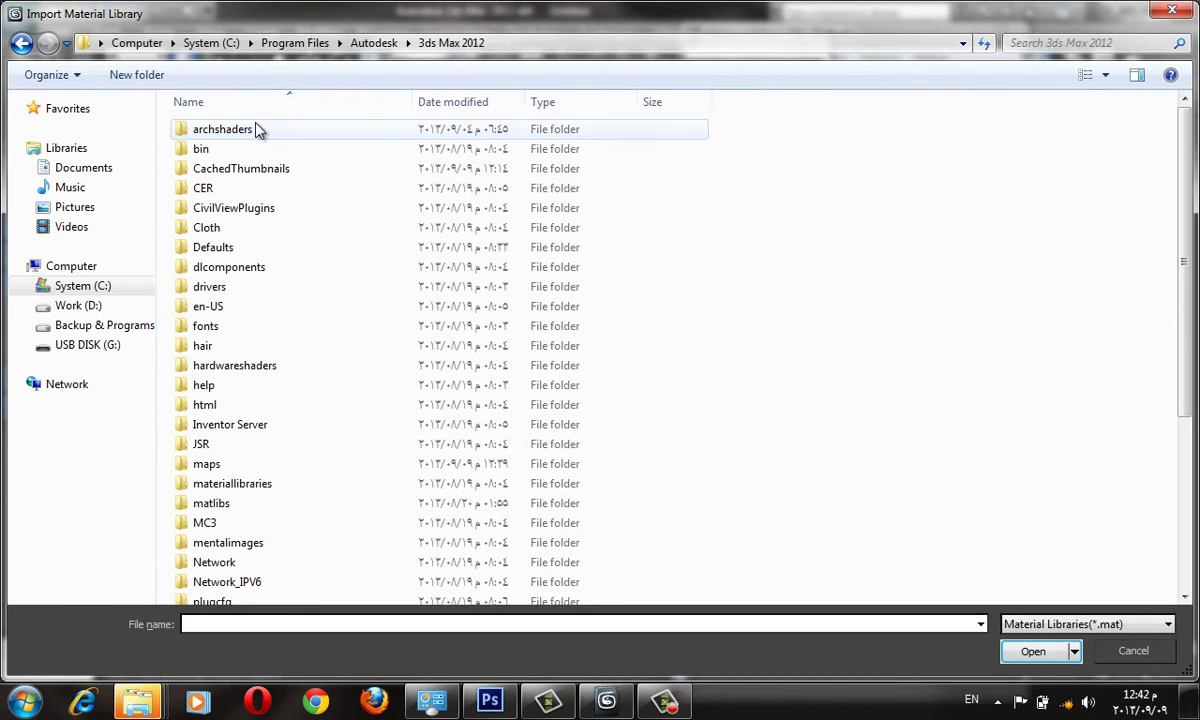
double_click(263, 484)
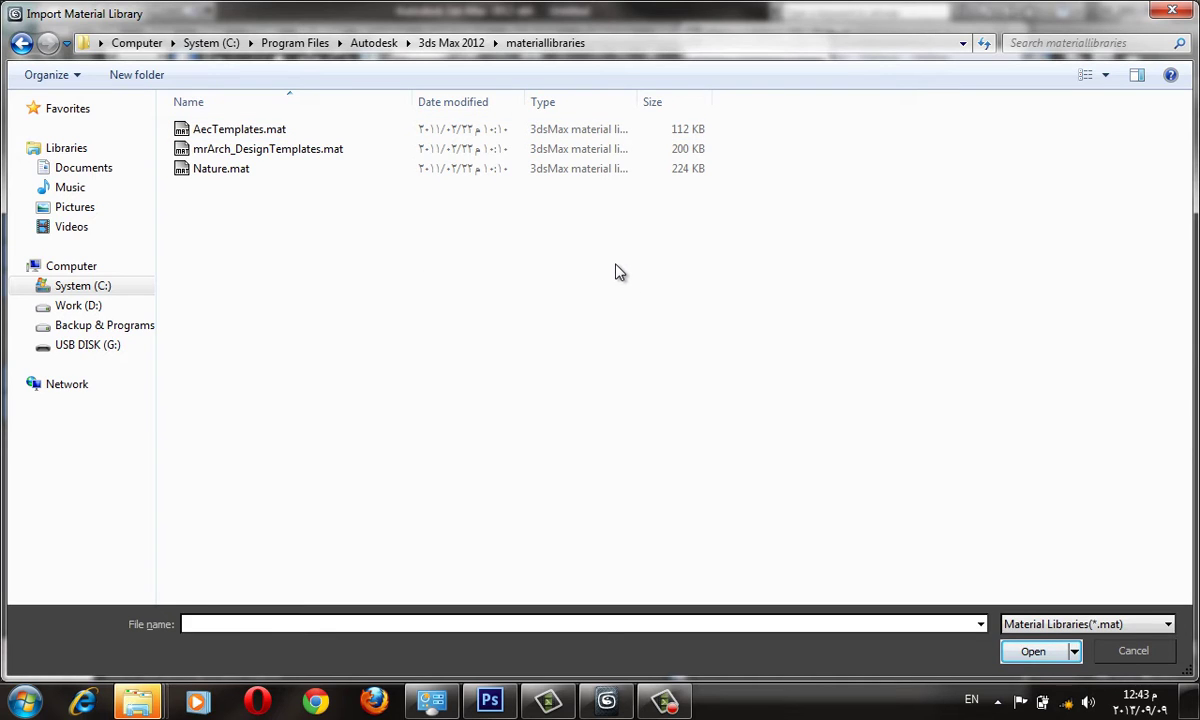
double_click(330, 150)
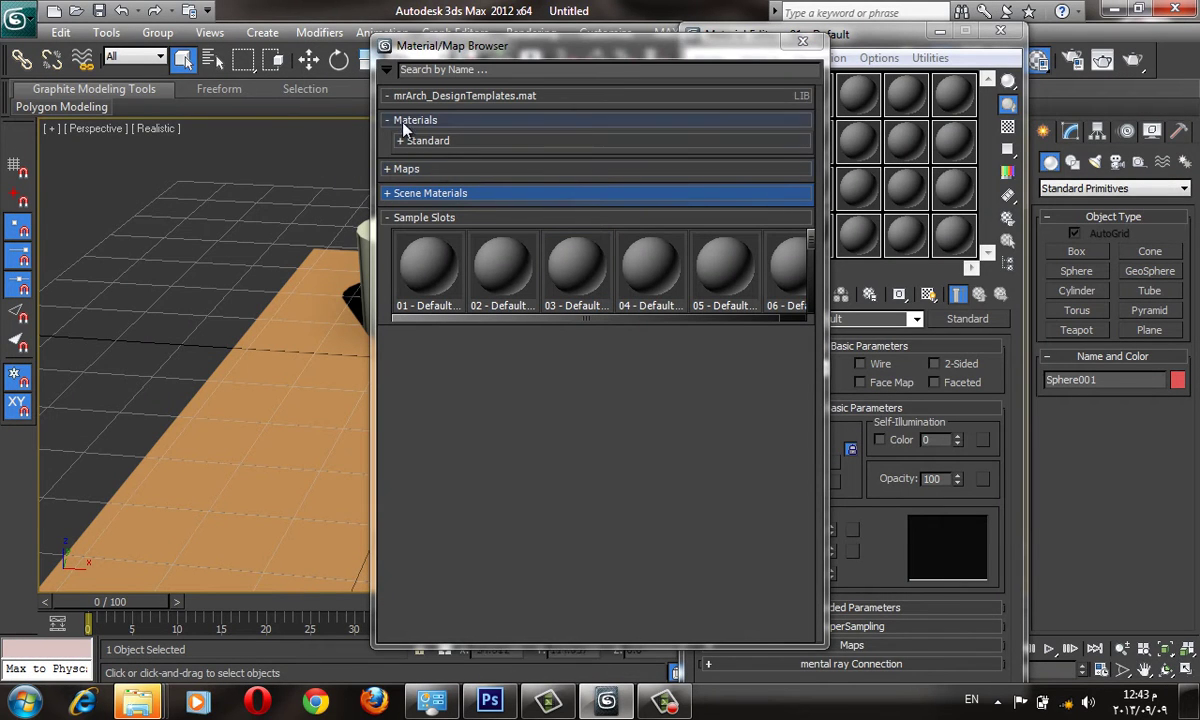
- Select the mrArch_DesignTemplates.mat group, shift the Material Editor right, and reopen the browser
left_click(392, 97)
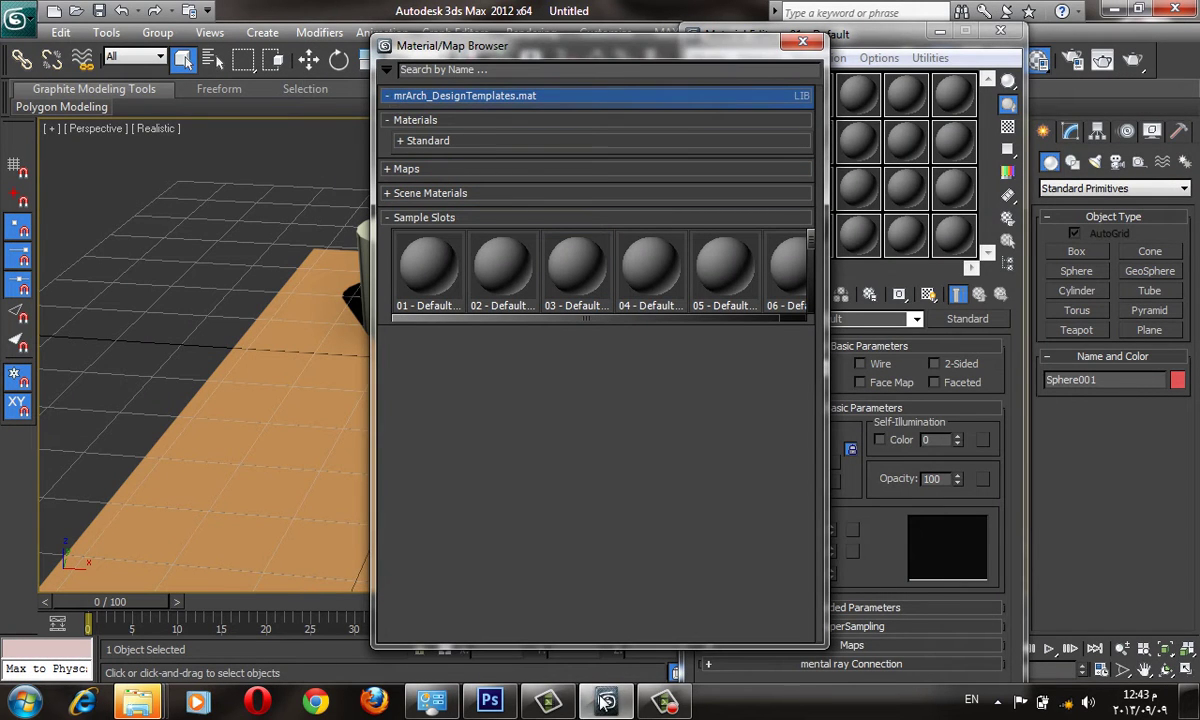
left_click(664, 700)
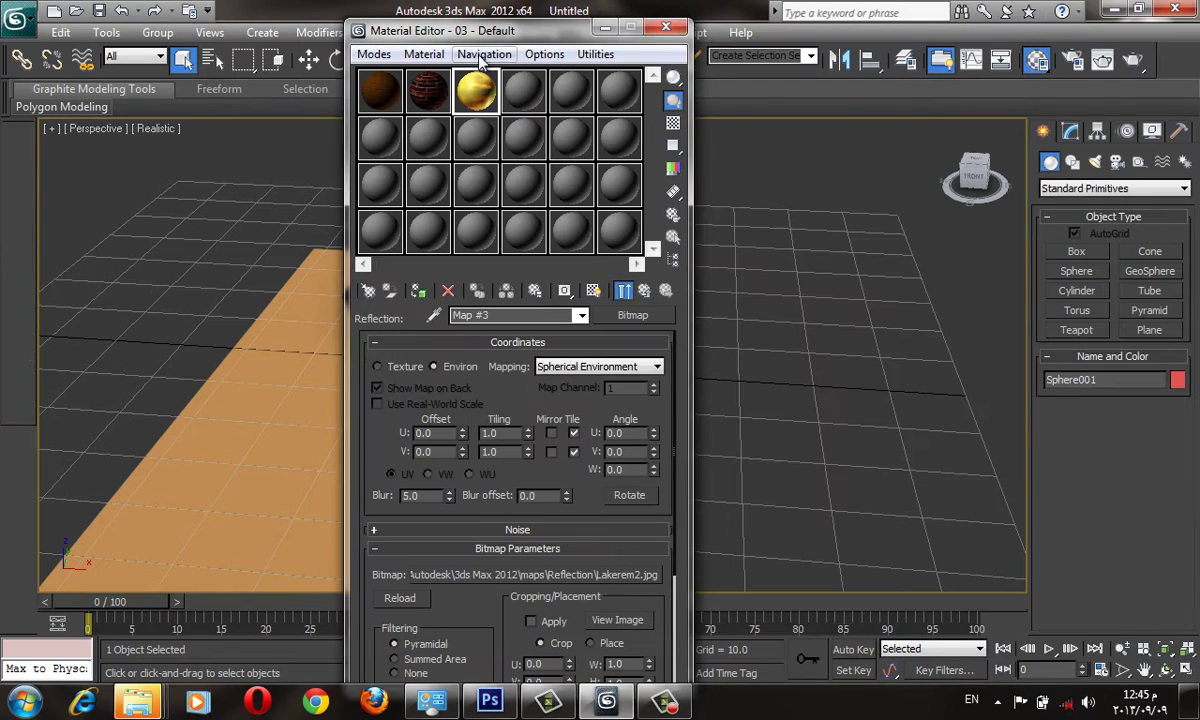
left_click_drag(492, 52, 614, 55)
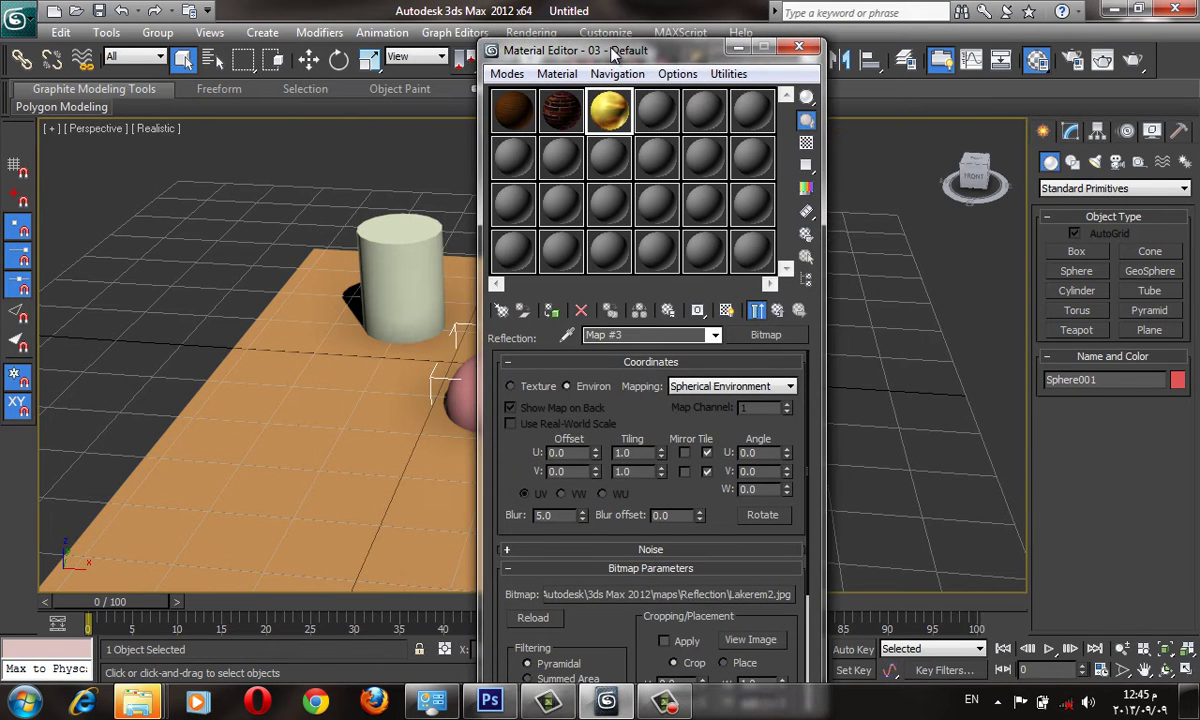
left_click(498, 311)
- Start Open Material Library again and browse to Program Files\Autodesk\3ds Max 2012\materiallibraries
left_click(388, 70)
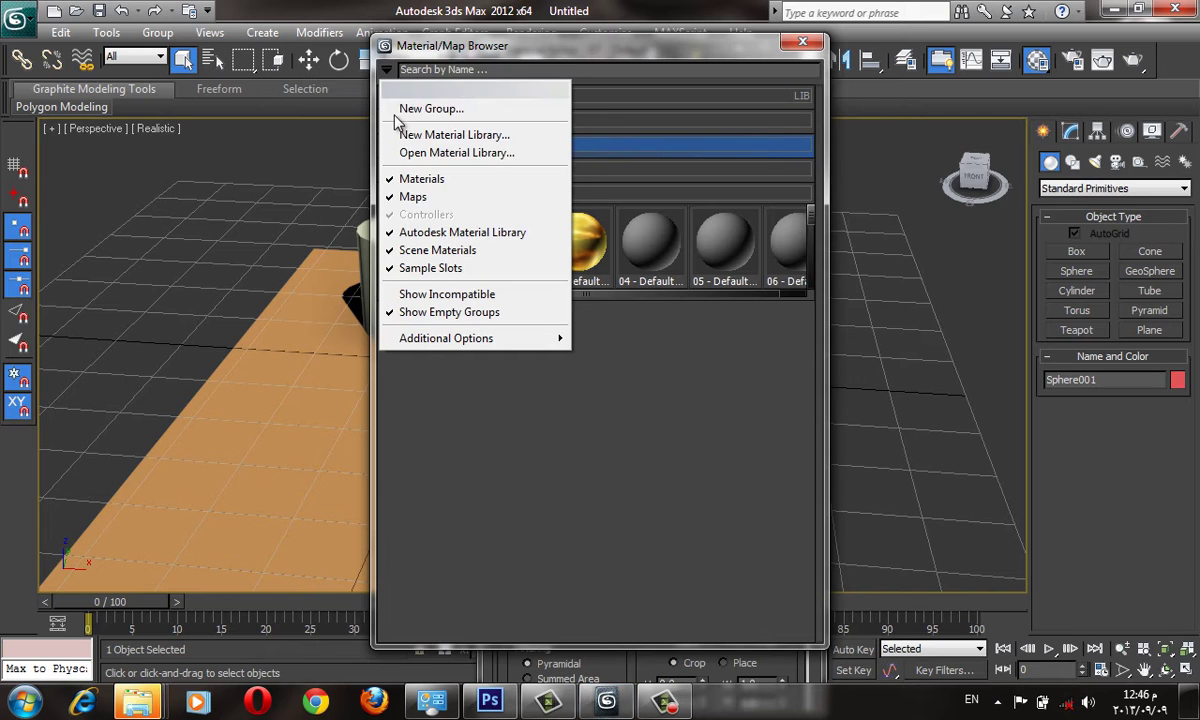
left_click(435, 155)
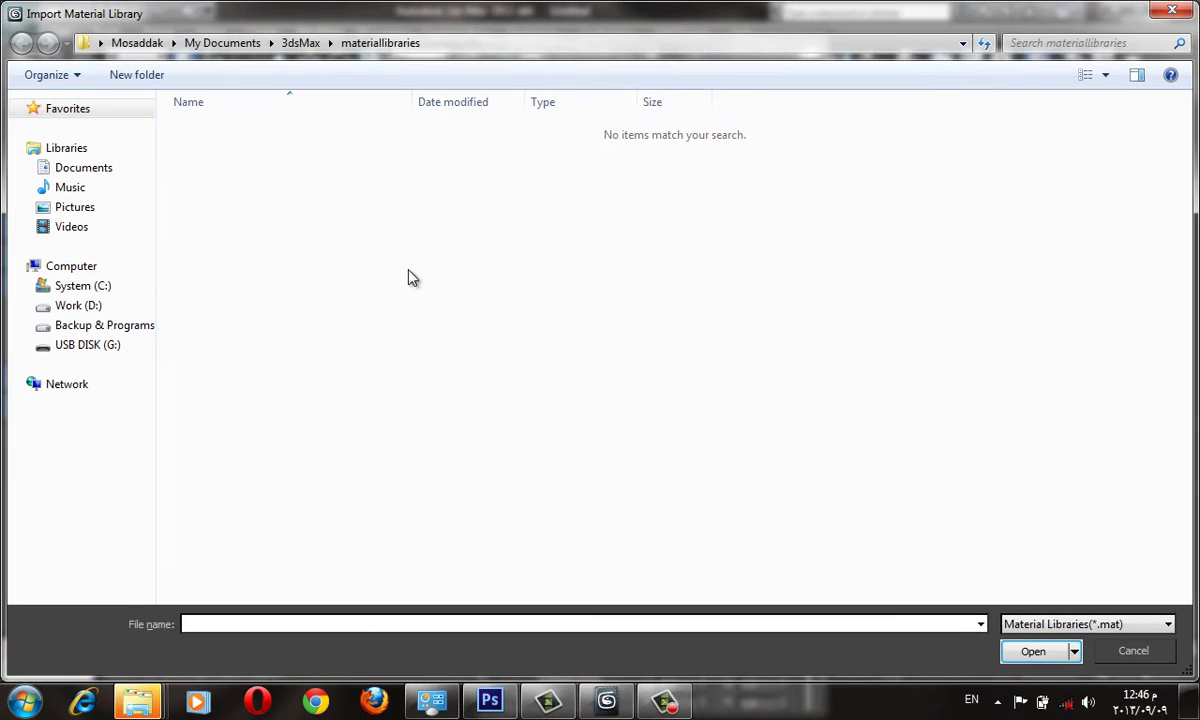
left_click(75, 266)
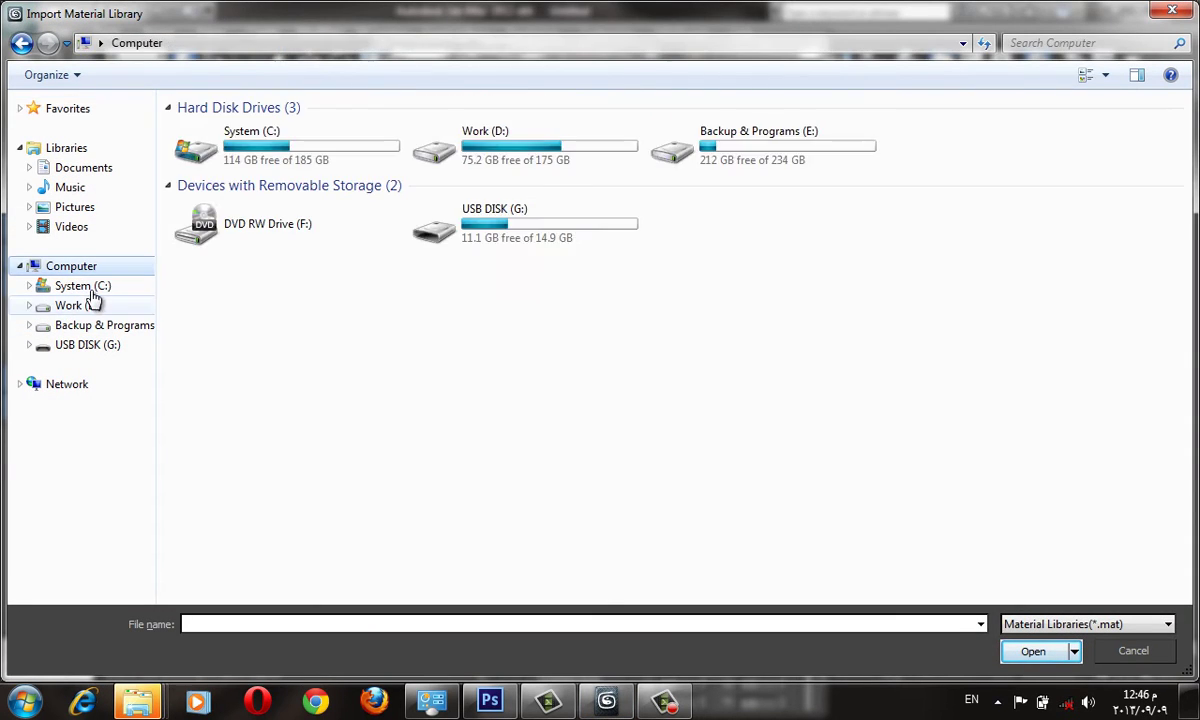
left_click(88, 286)
double_click(273, 230)
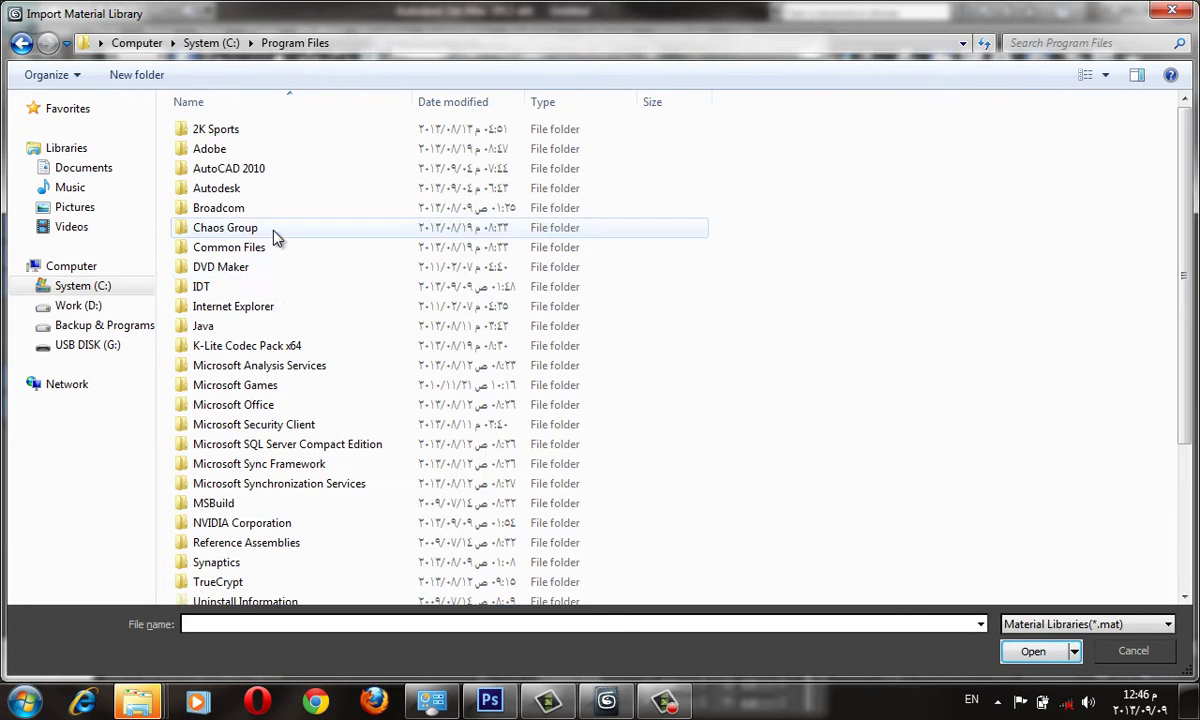
double_click(249, 199)
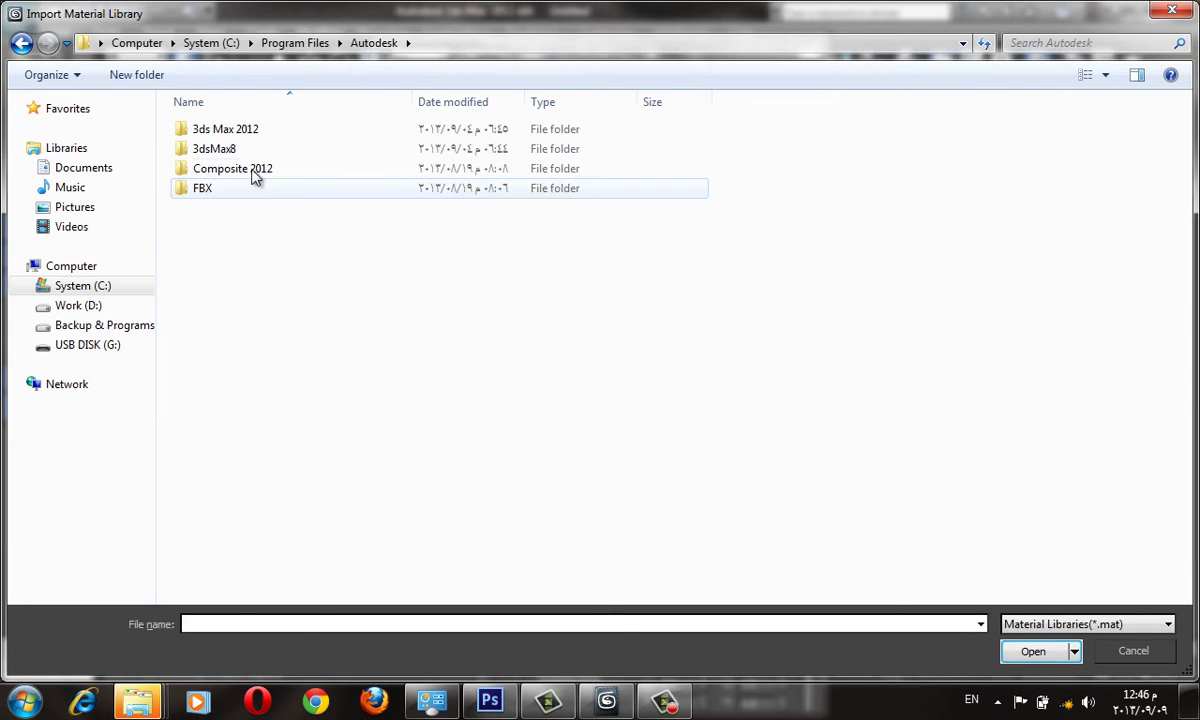
double_click(240, 126)
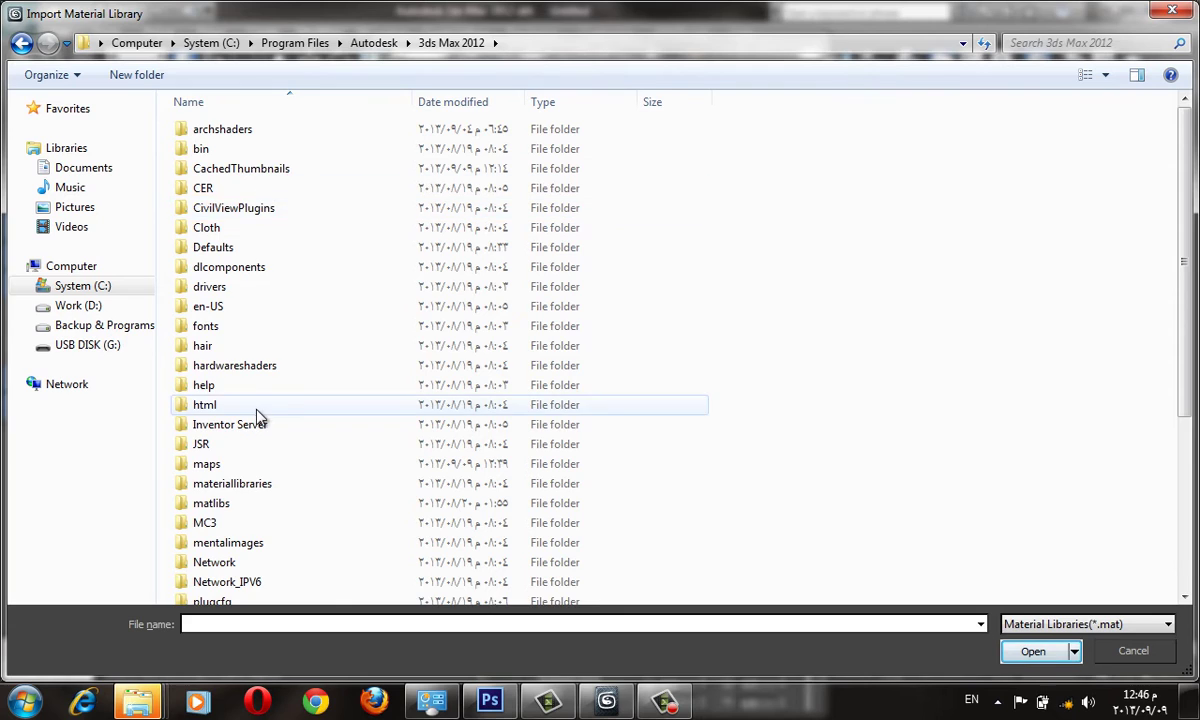
scroll(257, 412, "down", 4)
double_click(247, 262)
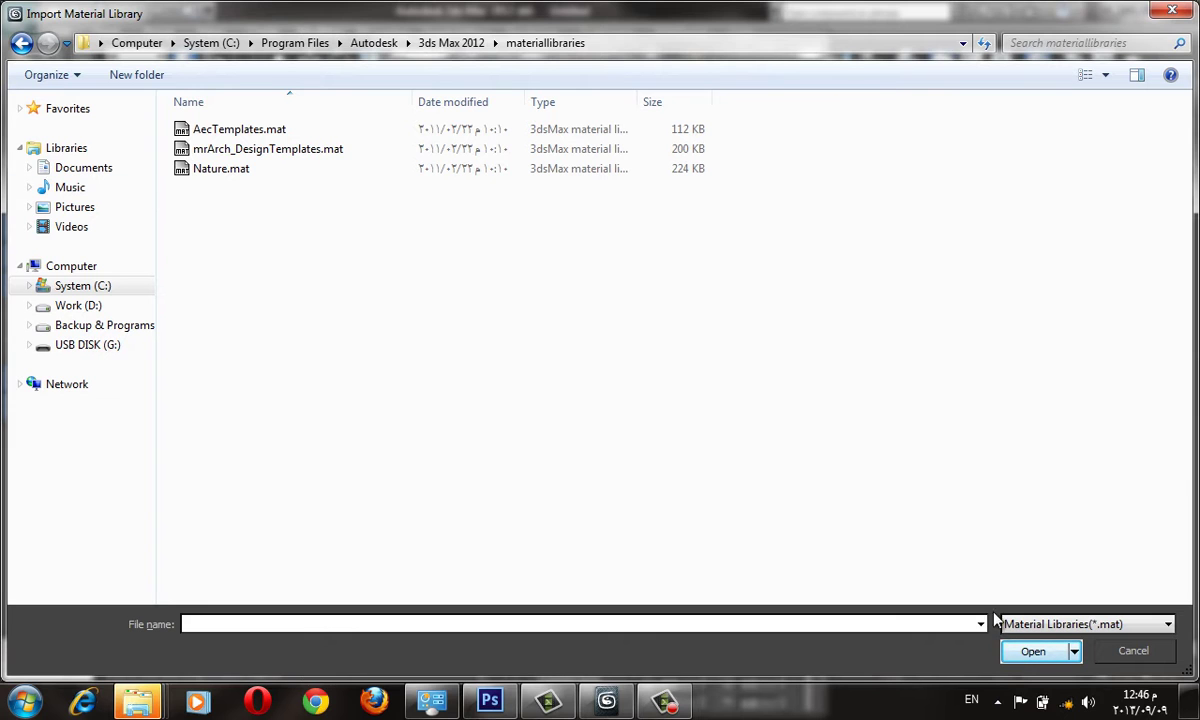
- Review the wood, brick and gold sample materials, then close the Material/Map Browser
left_click(1118, 655)
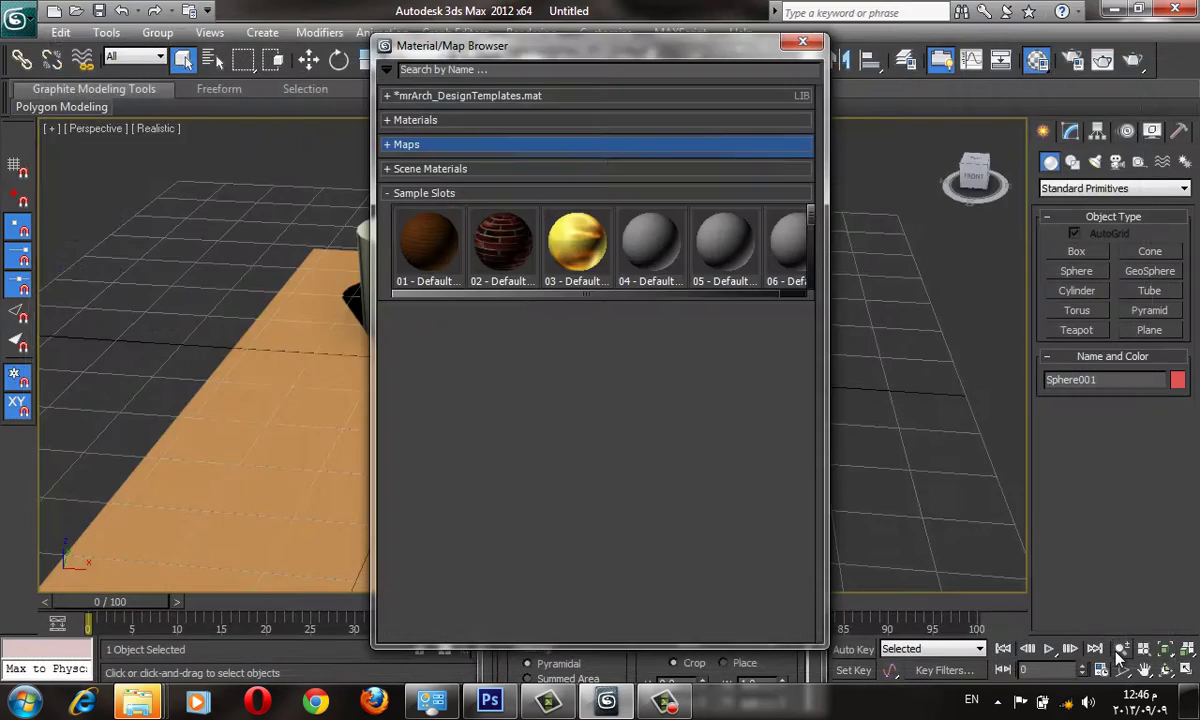
left_click(428, 249)
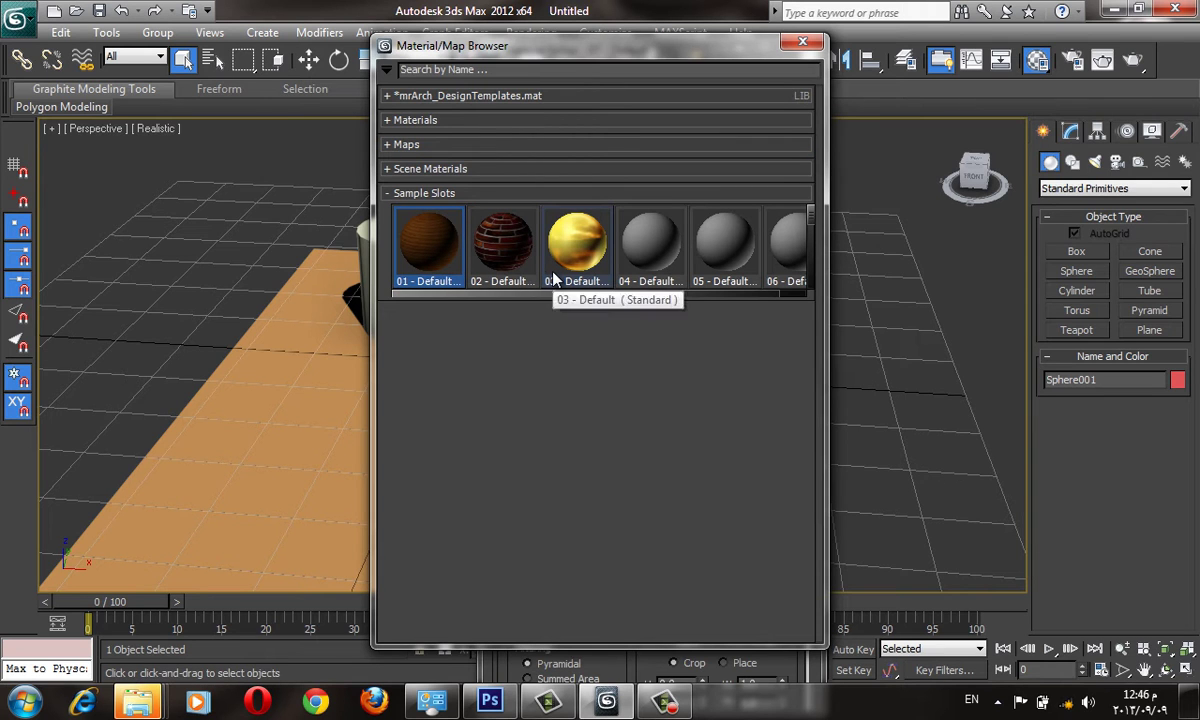
left_click(507, 263)
left_click(573, 238)
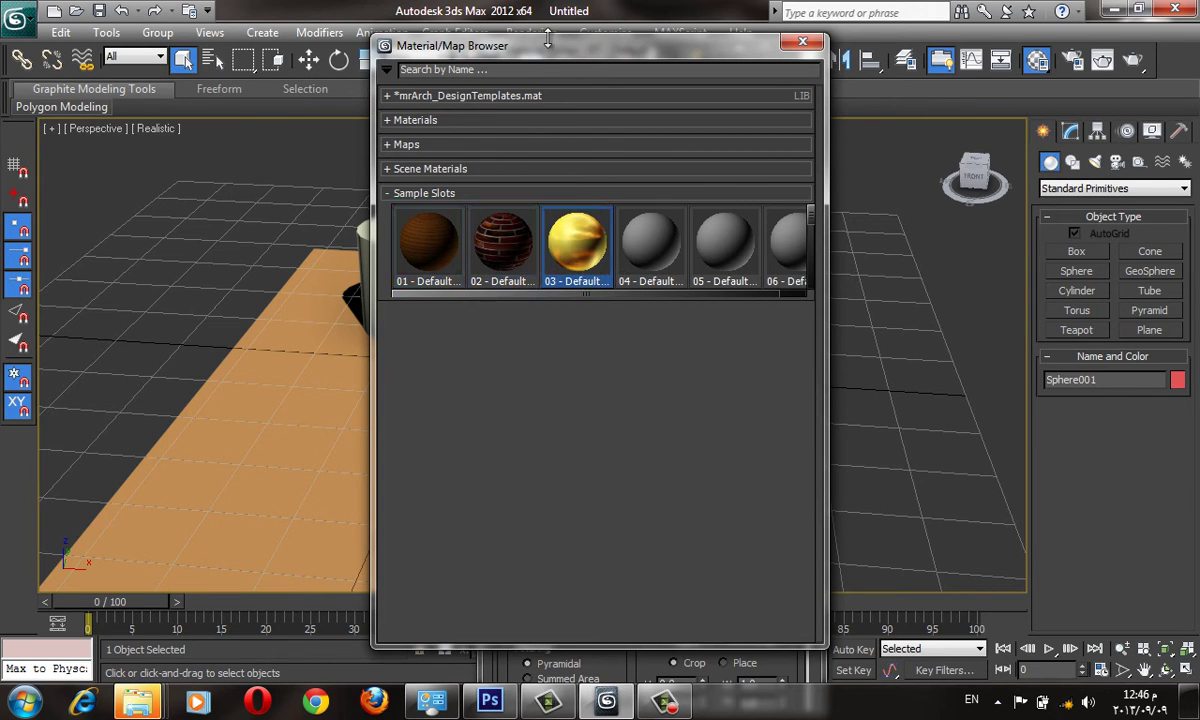
left_click_drag(550, 55, 853, 64)
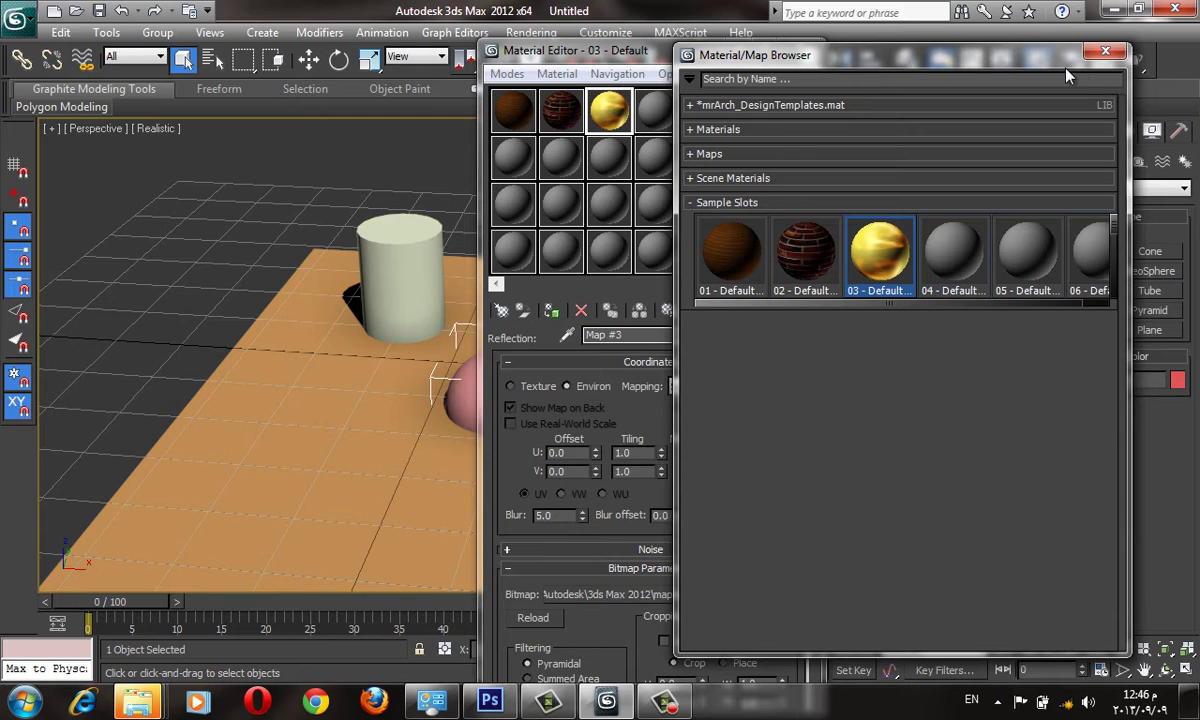
left_click(1105, 51)
- Open an enlarged preview of the wood 01 - Default material, inspect it, then close it
left_click(510, 110)
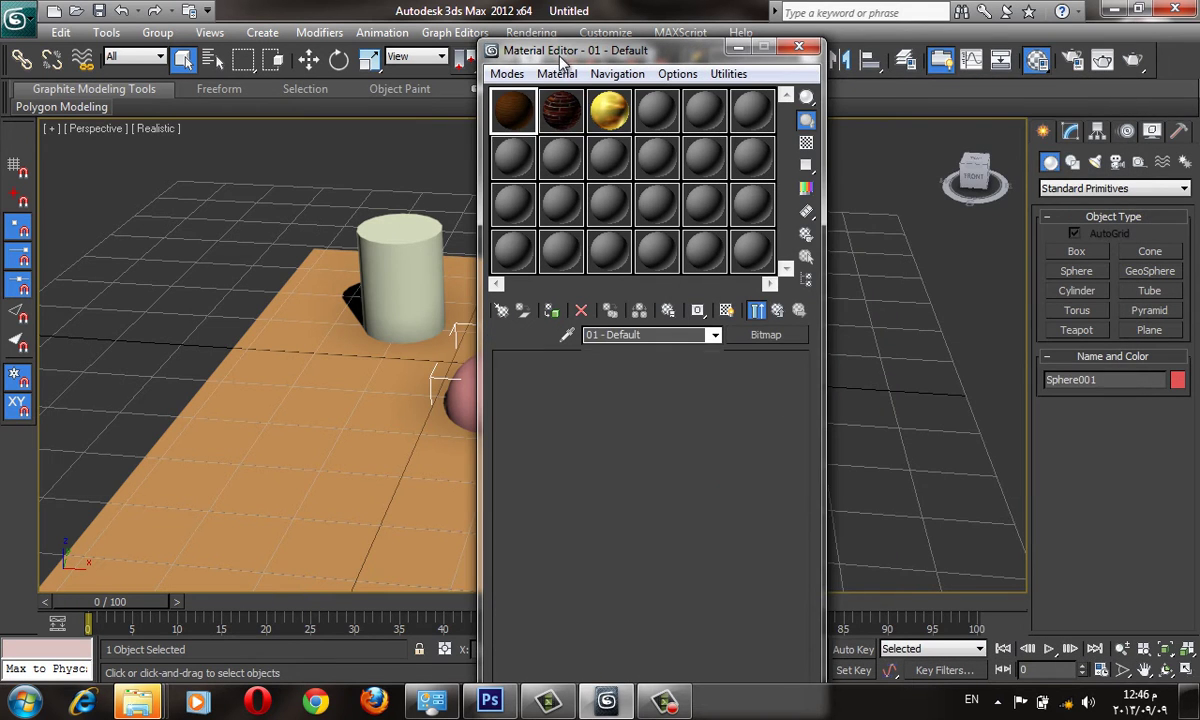
left_click_drag(524, 52, 746, 87)
scroll(712, 385, "up", 5)
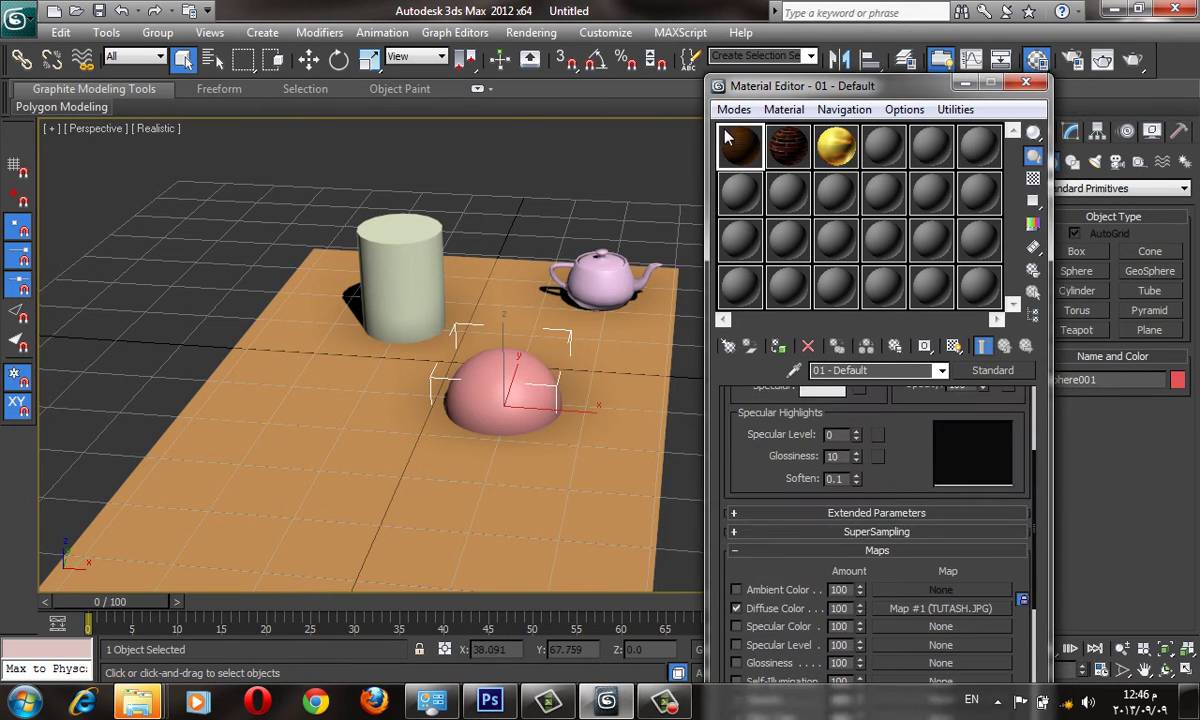
double_click(738, 150)
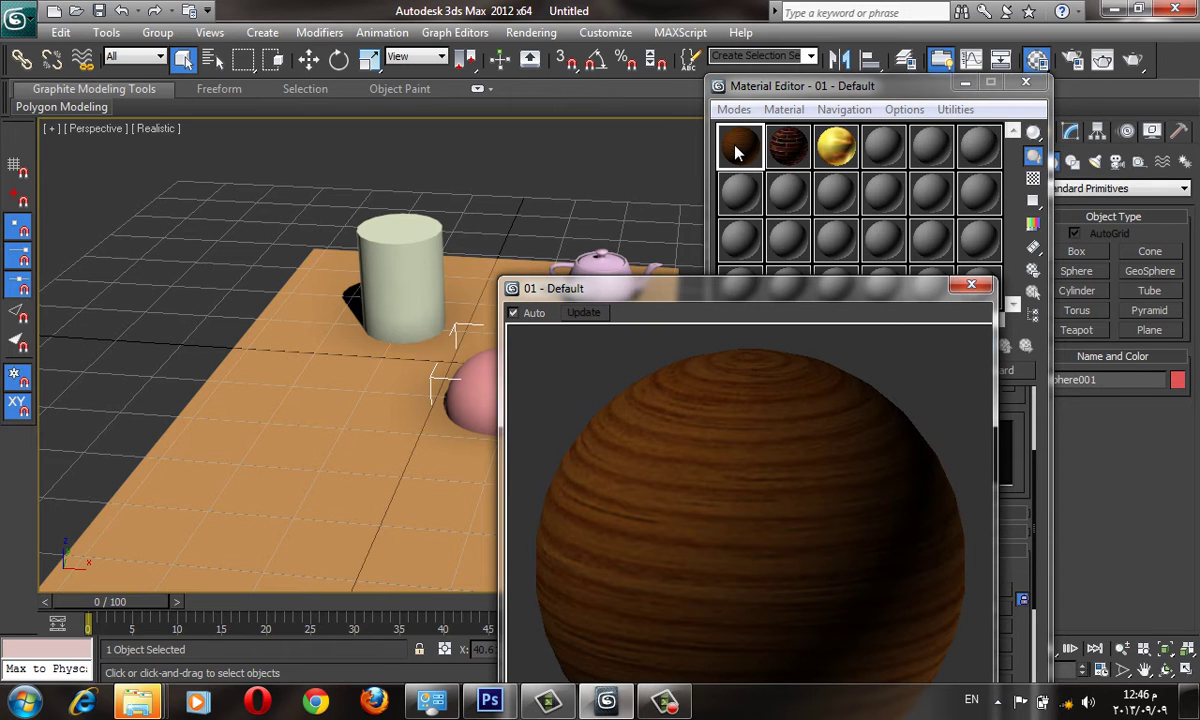
left_click_drag(753, 287, 384, 34)
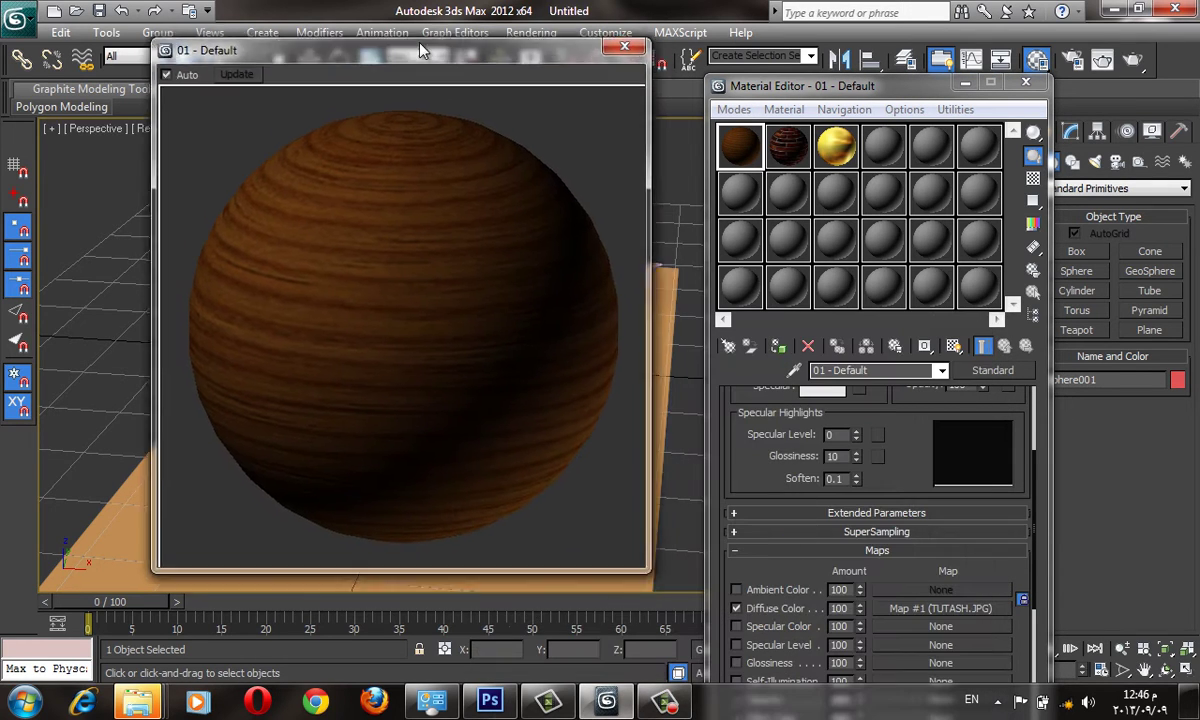
scroll(826, 596, "down", 5)
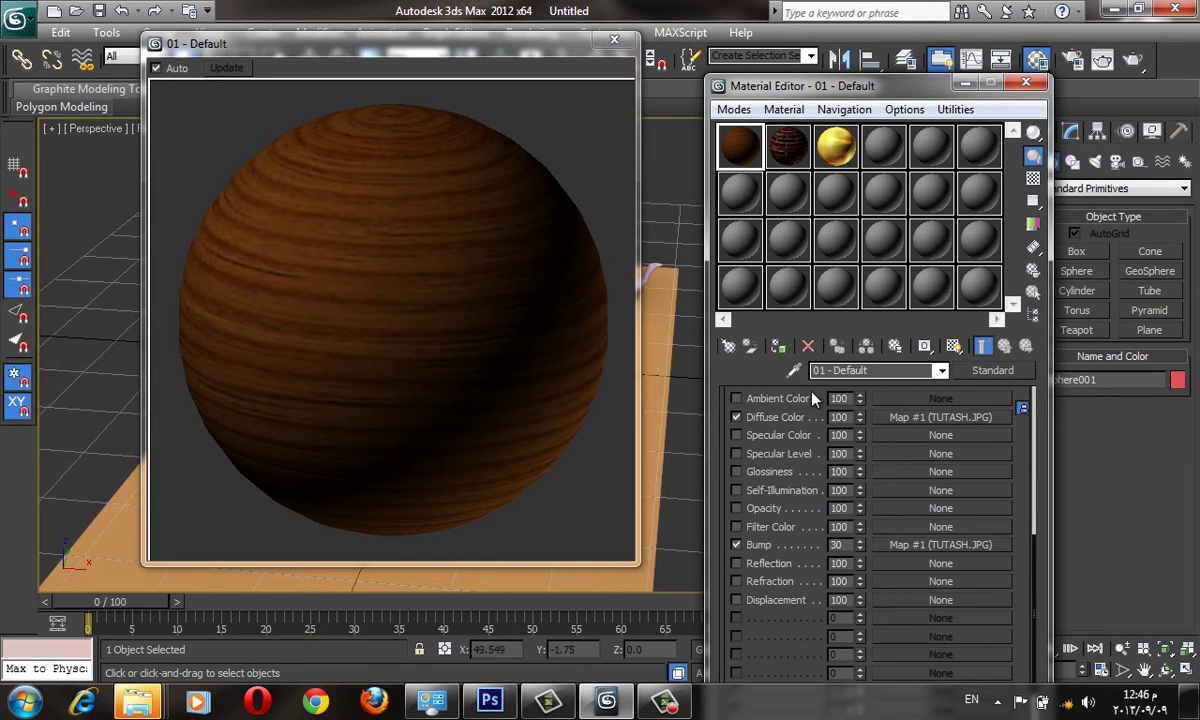
scroll(810, 571, "up", 5)
scroll(810, 571, "up", 3)
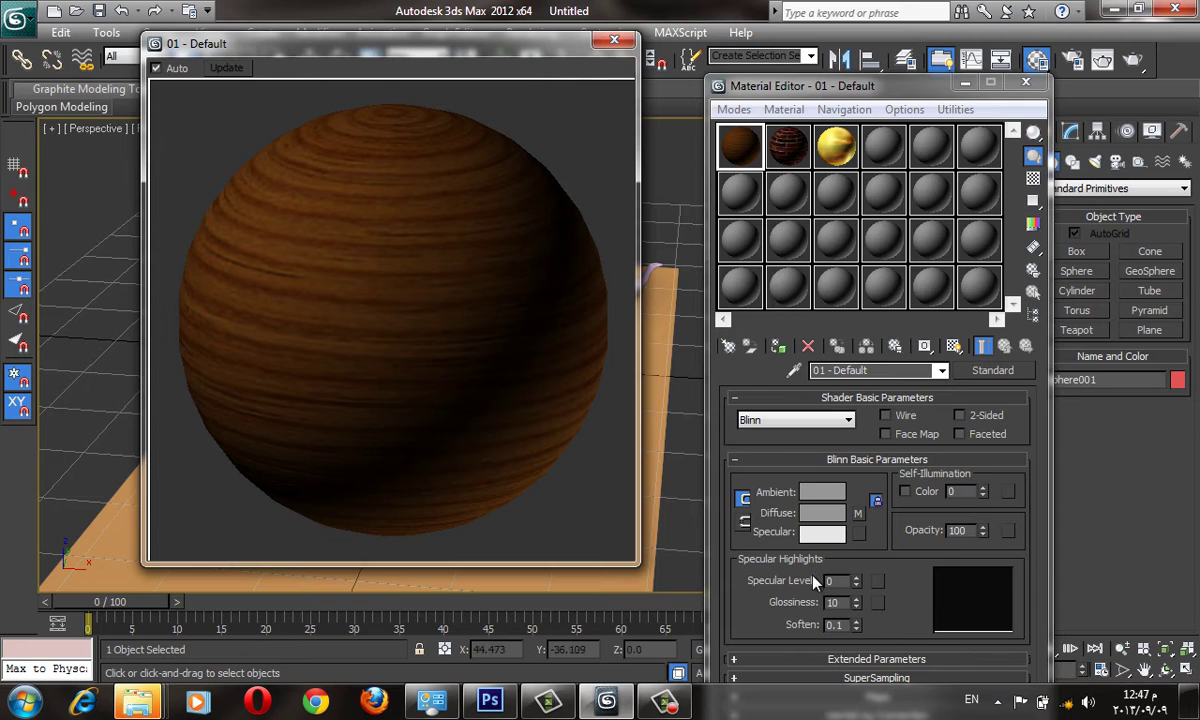
left_click(614, 42)
- Select the grey 04 - Default slot and reopen its enlarged sphere preview beside the editor
left_click(882, 148)
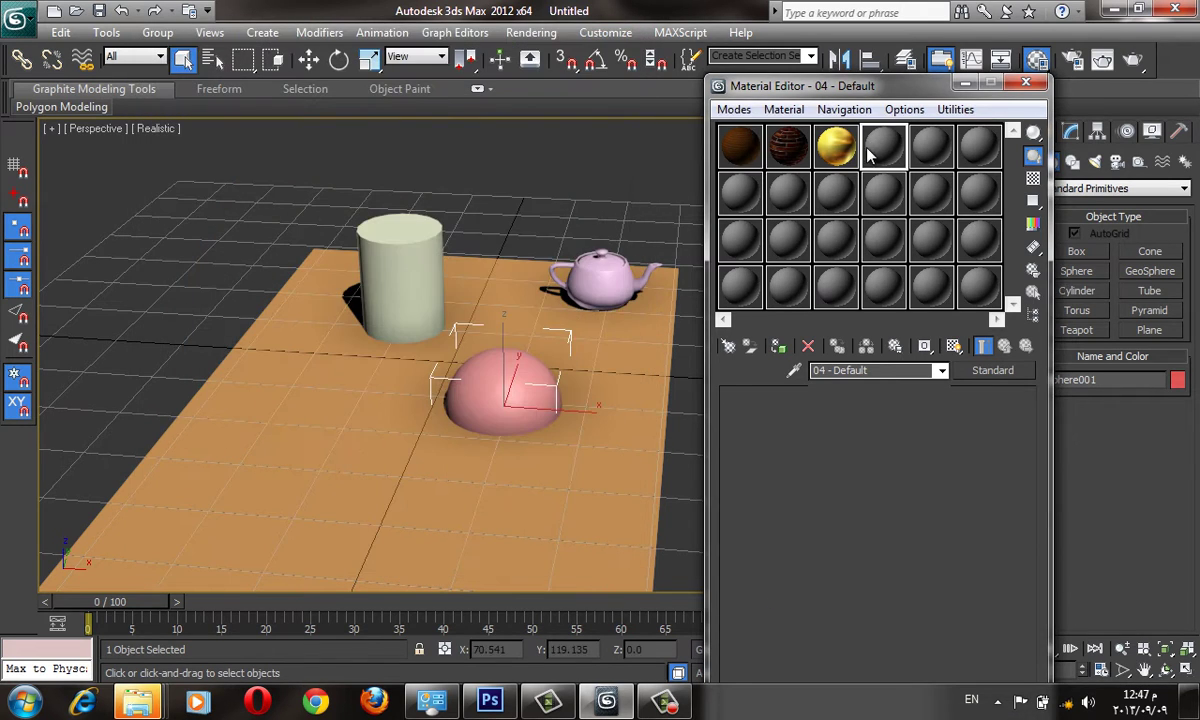
double_click(882, 148)
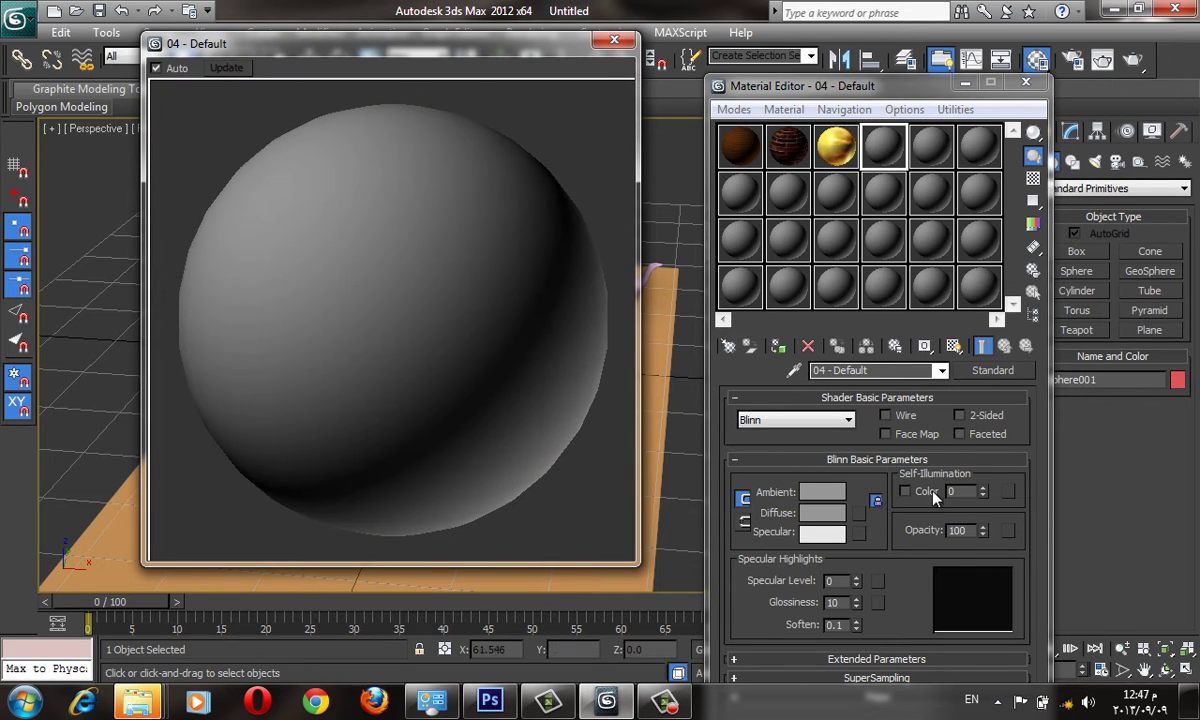
left_click(614, 42)
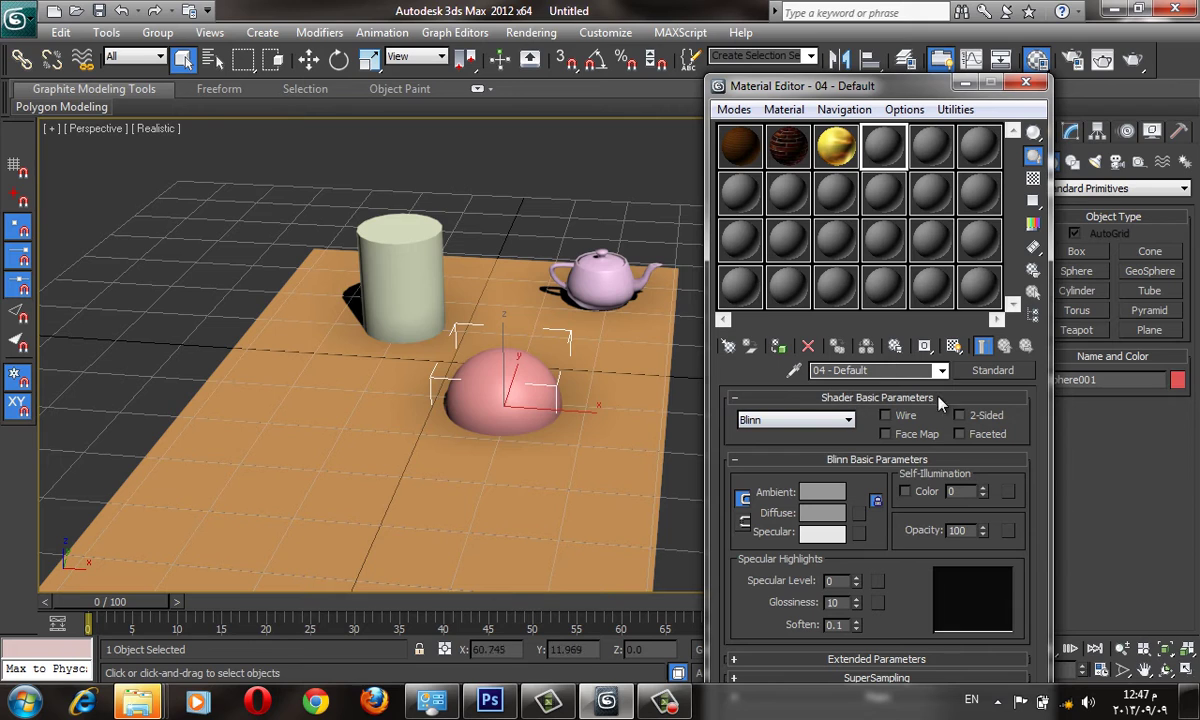
left_click_drag(873, 90, 817, 38)
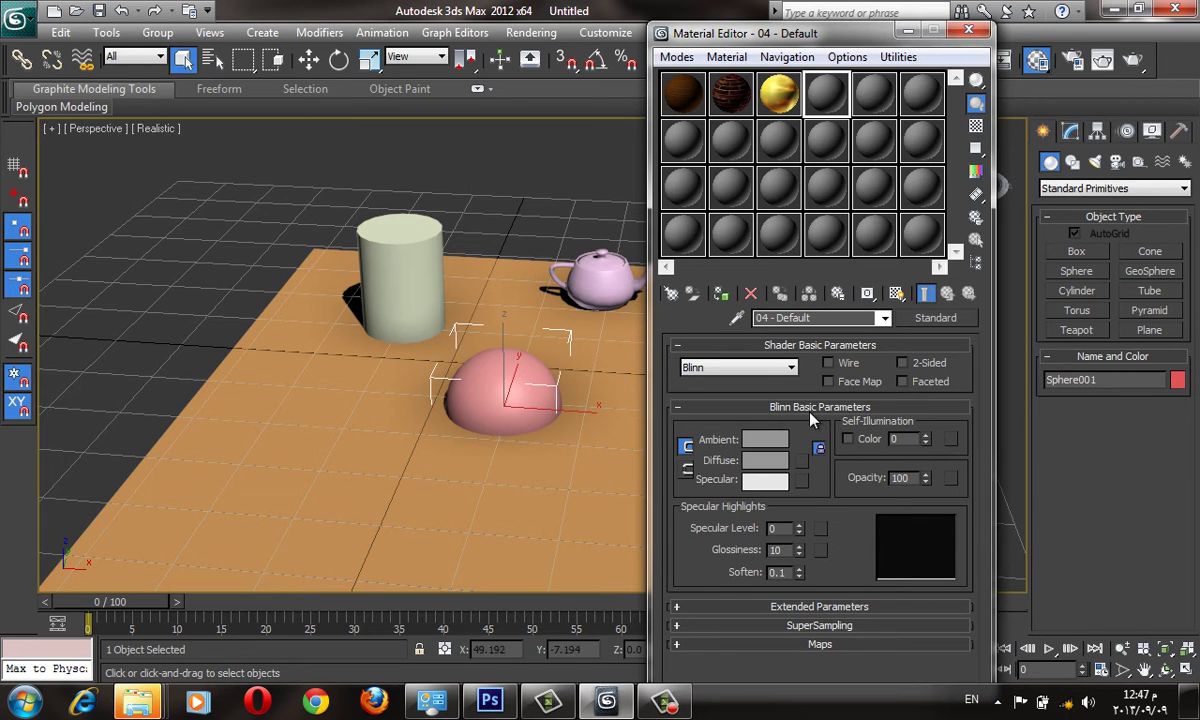
double_click(818, 92)
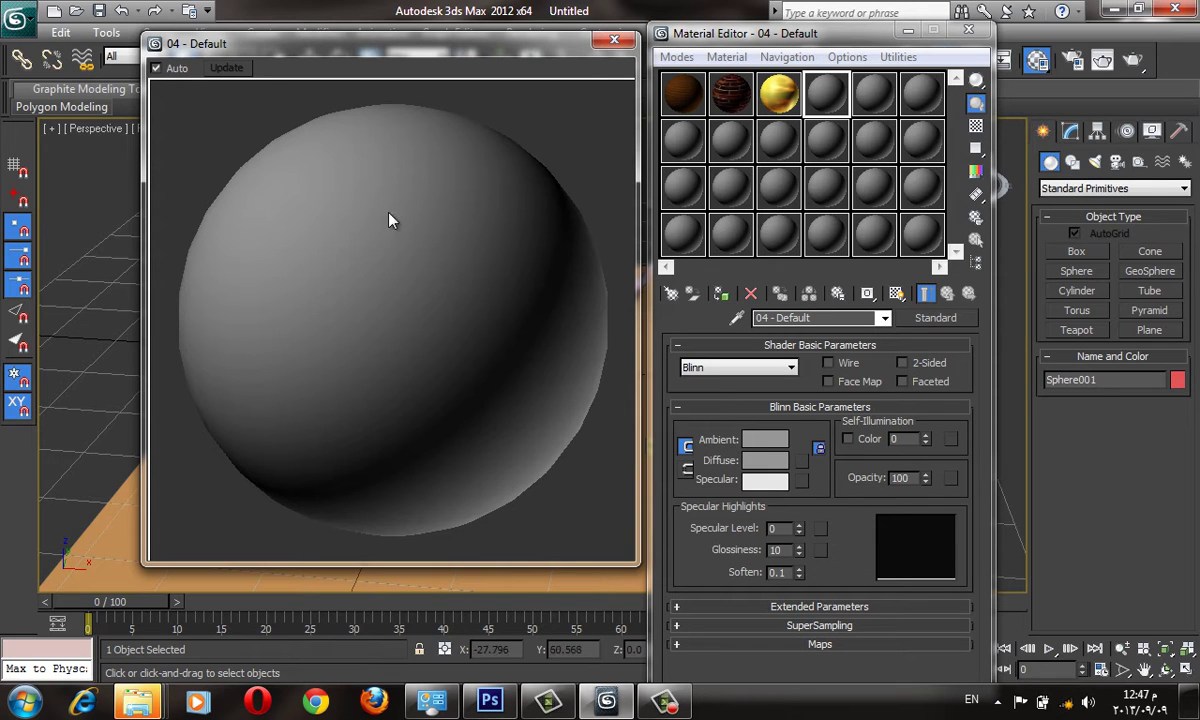
- Set 04 - Default's ambient and diffuse colour to pale cream yellow (about 255, 235, 173)
left_click(765, 440)
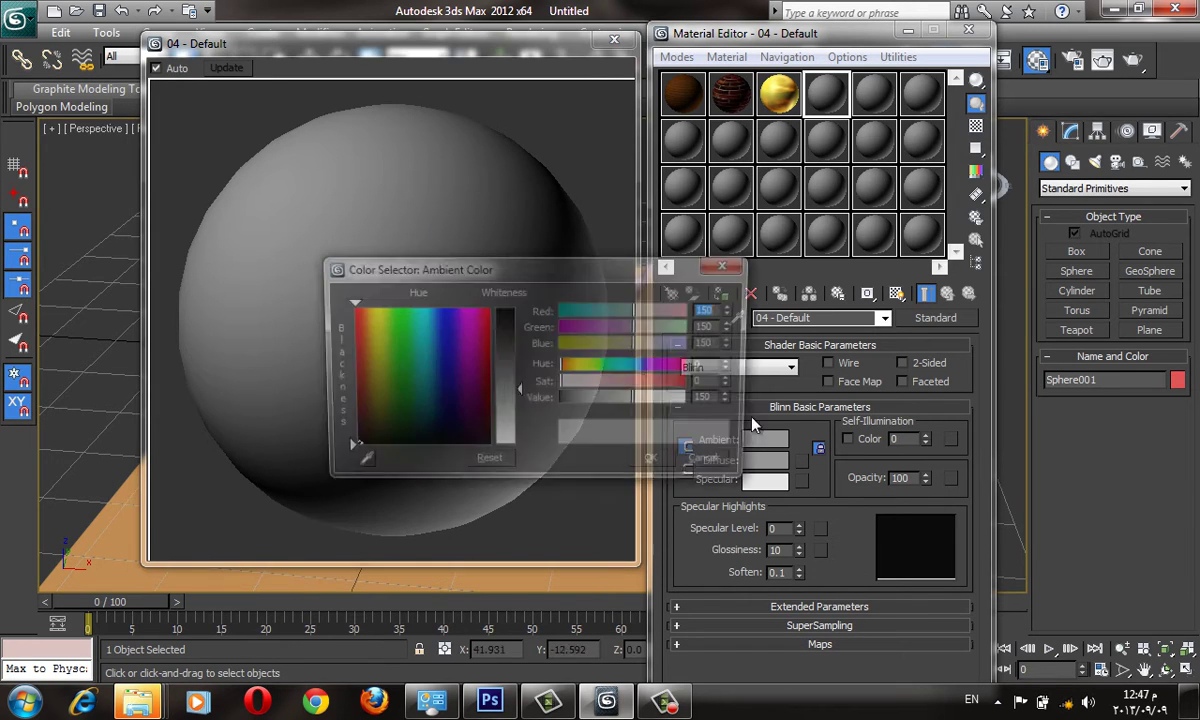
left_click_drag(457, 268, 830, 316)
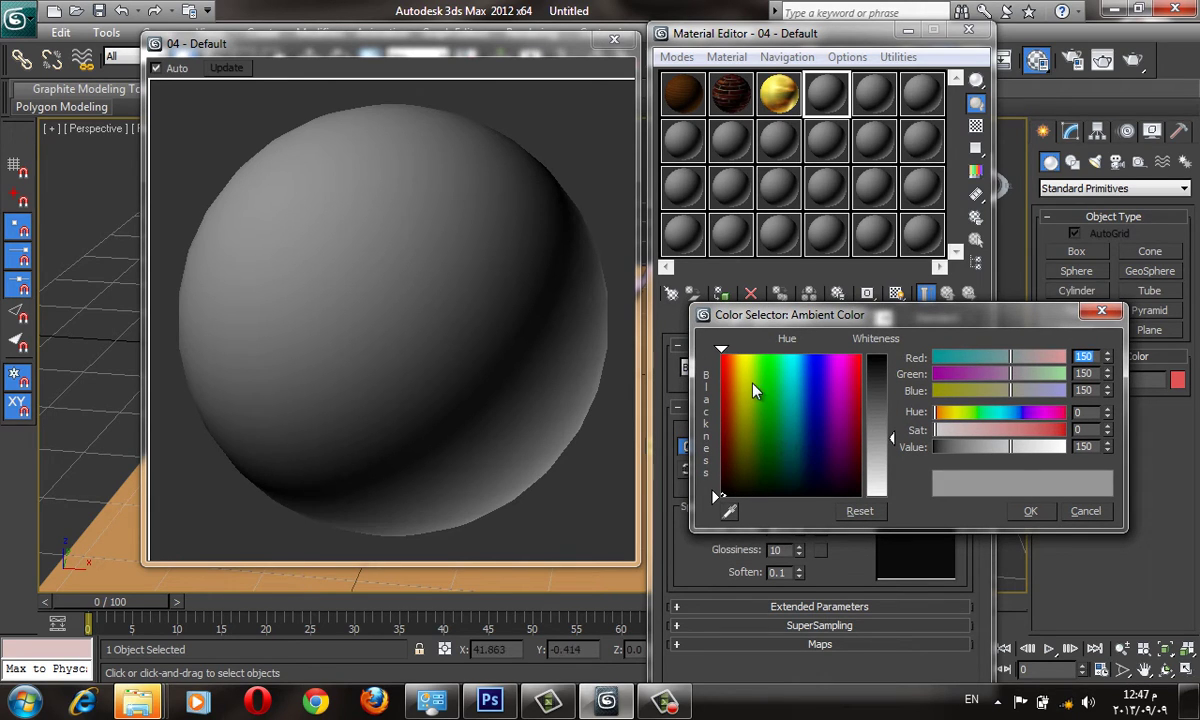
left_click_drag(755, 394, 740, 362)
left_click_drag(714, 310, 718, 509)
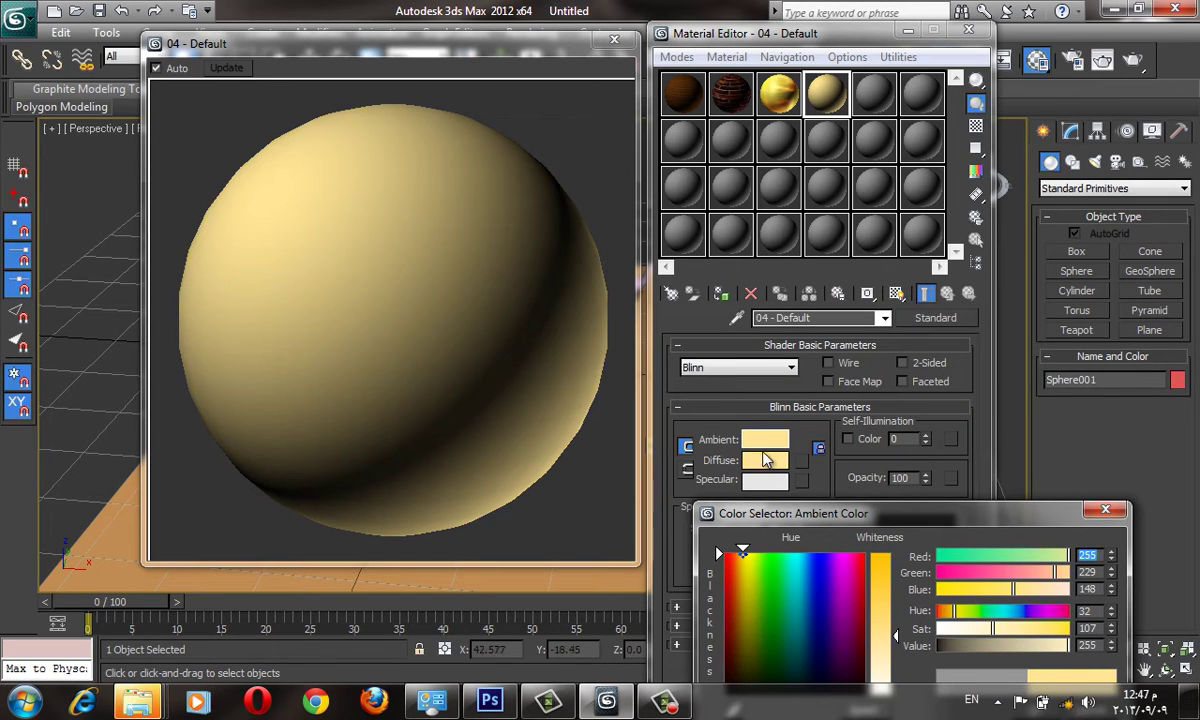
left_click_drag(880, 510, 931, 310)
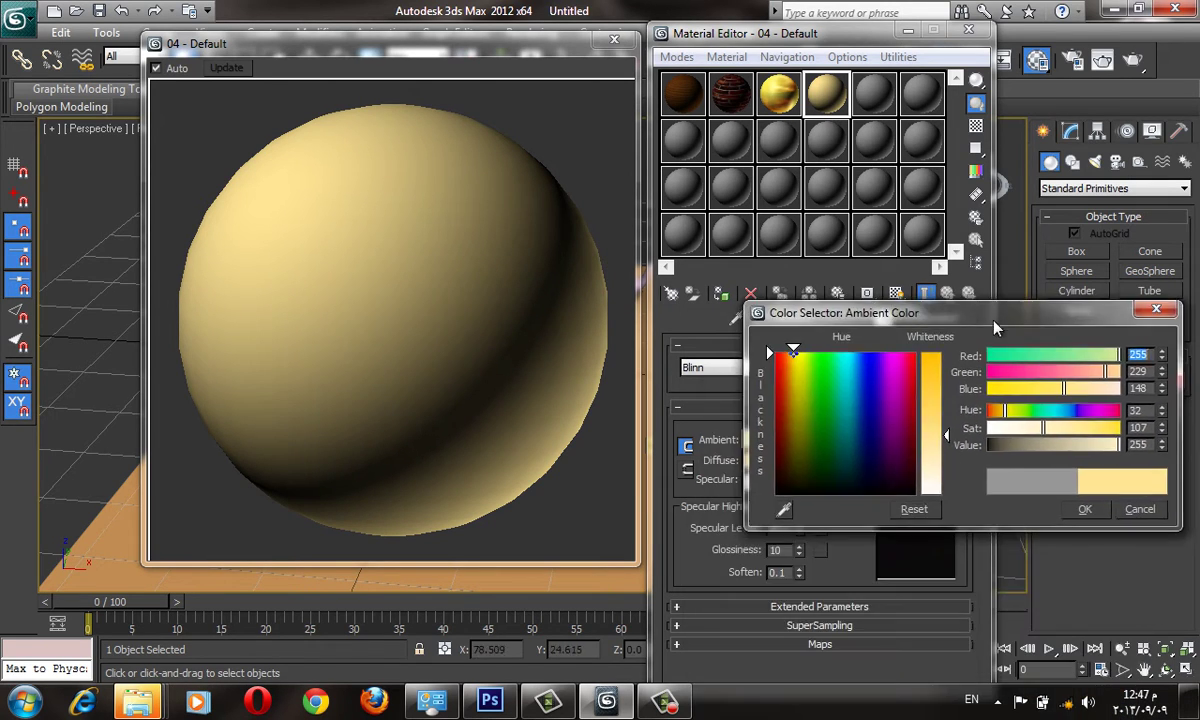
mouse_move(937, 438)
left_mouse_down()
mouse_move(939, 470)
mouse_move(940, 450)
left_mouse_up()
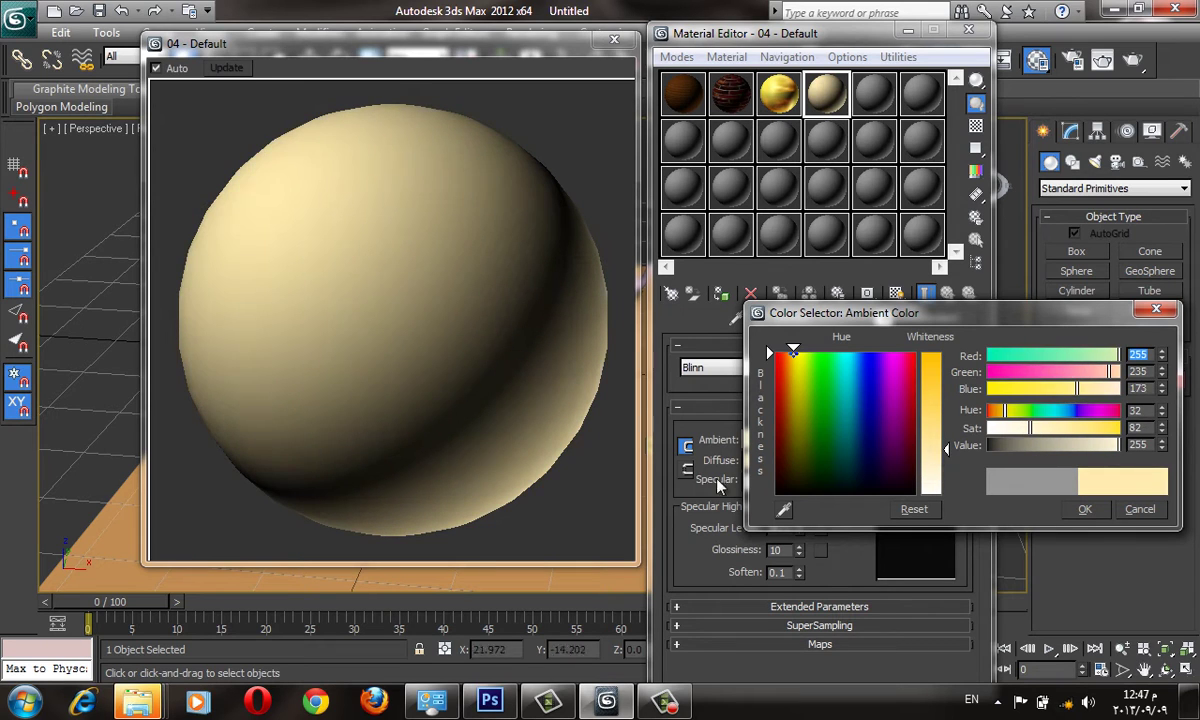
left_click(1094, 512)
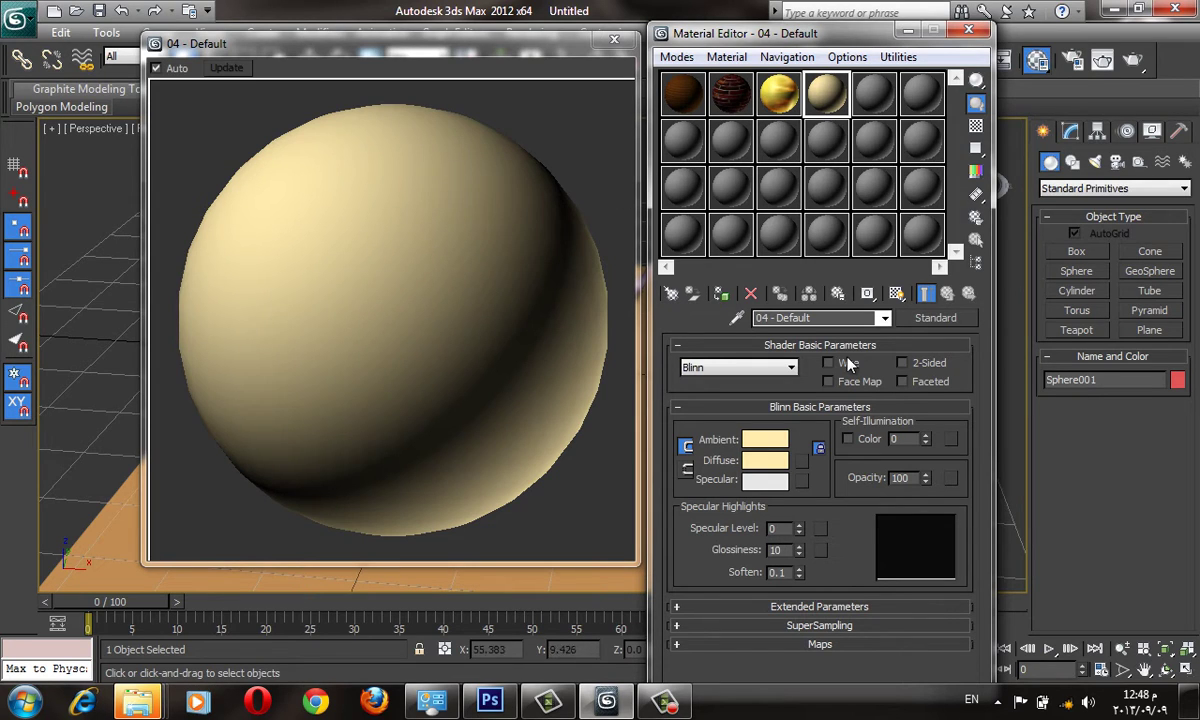
- Give the cream material Specular Level 31, Glossiness 4 and Soften 1.0
left_click_drag(798, 528, 738, 452)
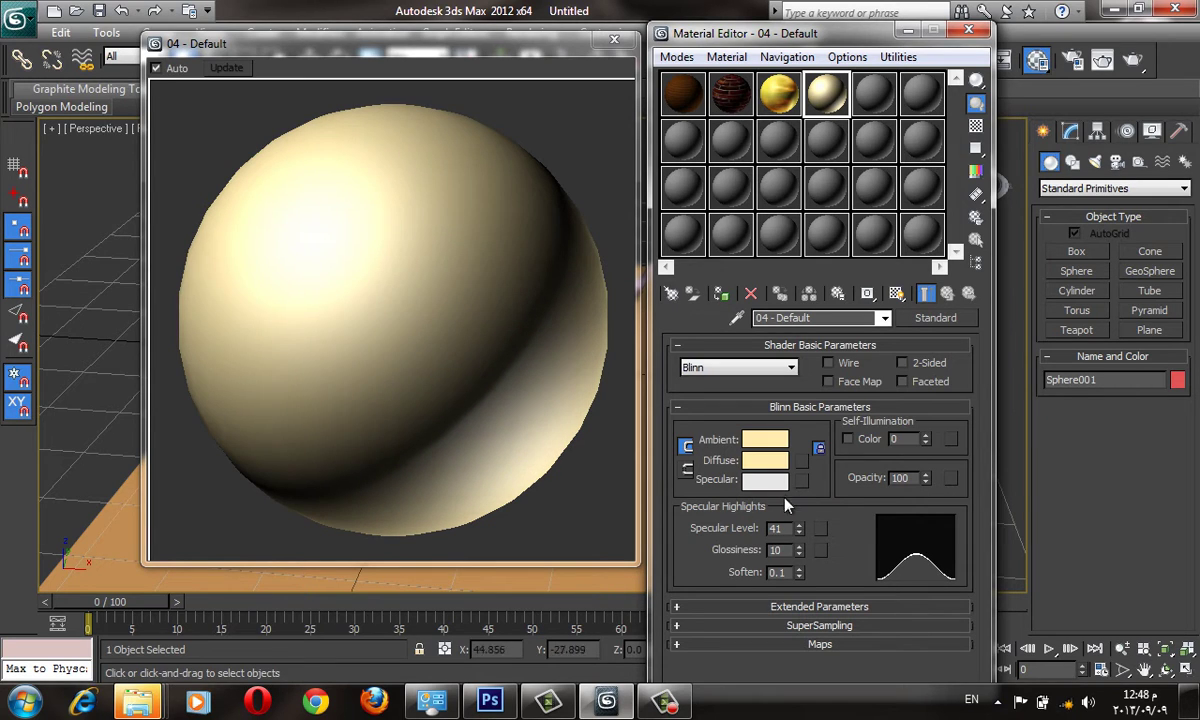
left_click_drag(799, 528, 790, 500)
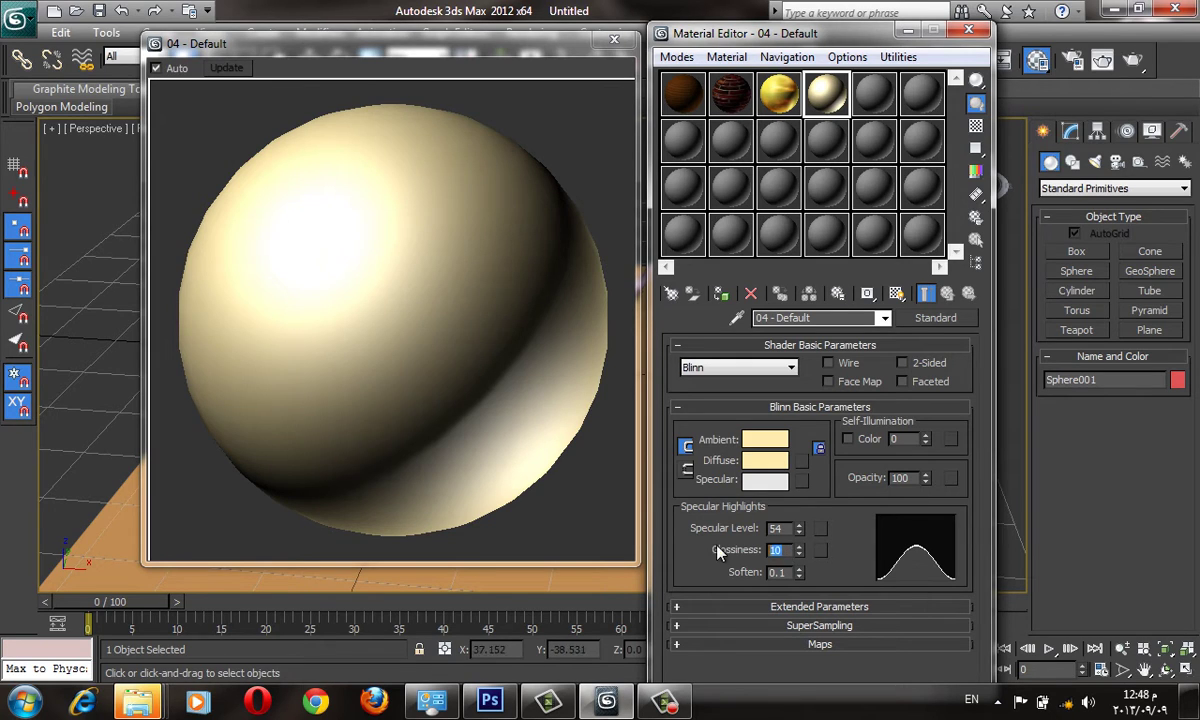
left_click(797, 550)
mouse_move(797, 550)
left_mouse_down()
mouse_move(785, 486)
mouse_move(797, 555)
mouse_move(798, 541)
left_mouse_up()
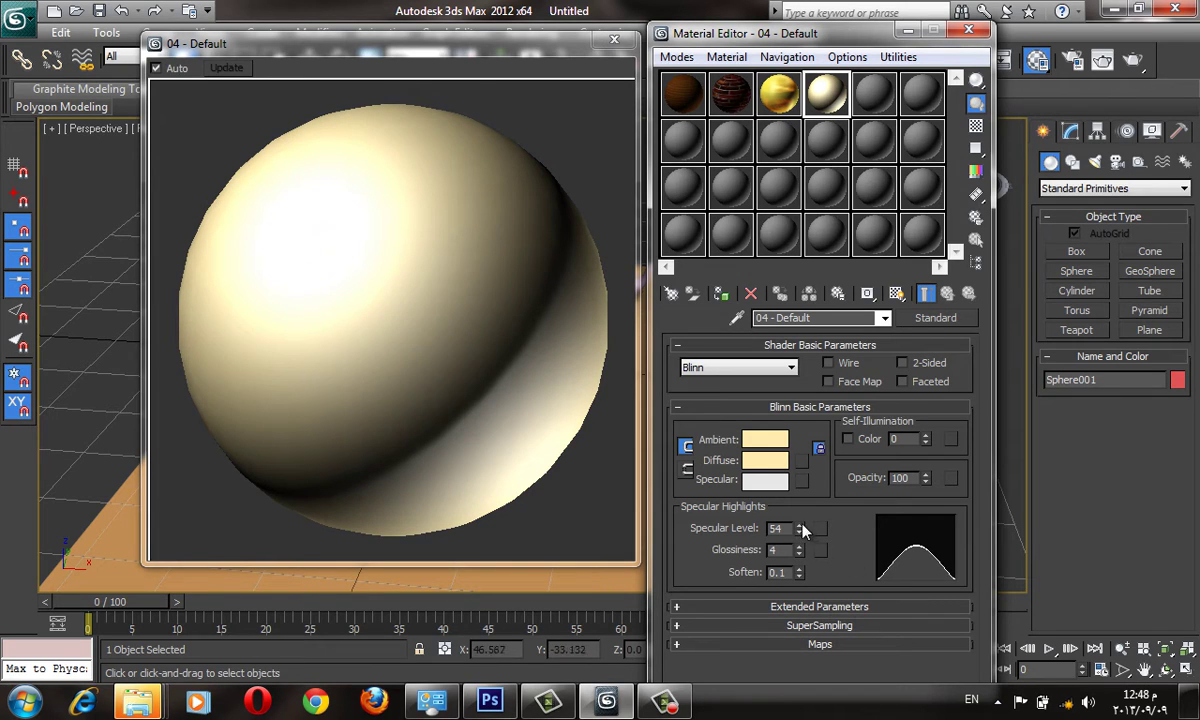
mouse_move(800, 575)
left_mouse_down()
mouse_move(798, 535)
mouse_move(798, 590)
left_mouse_up()
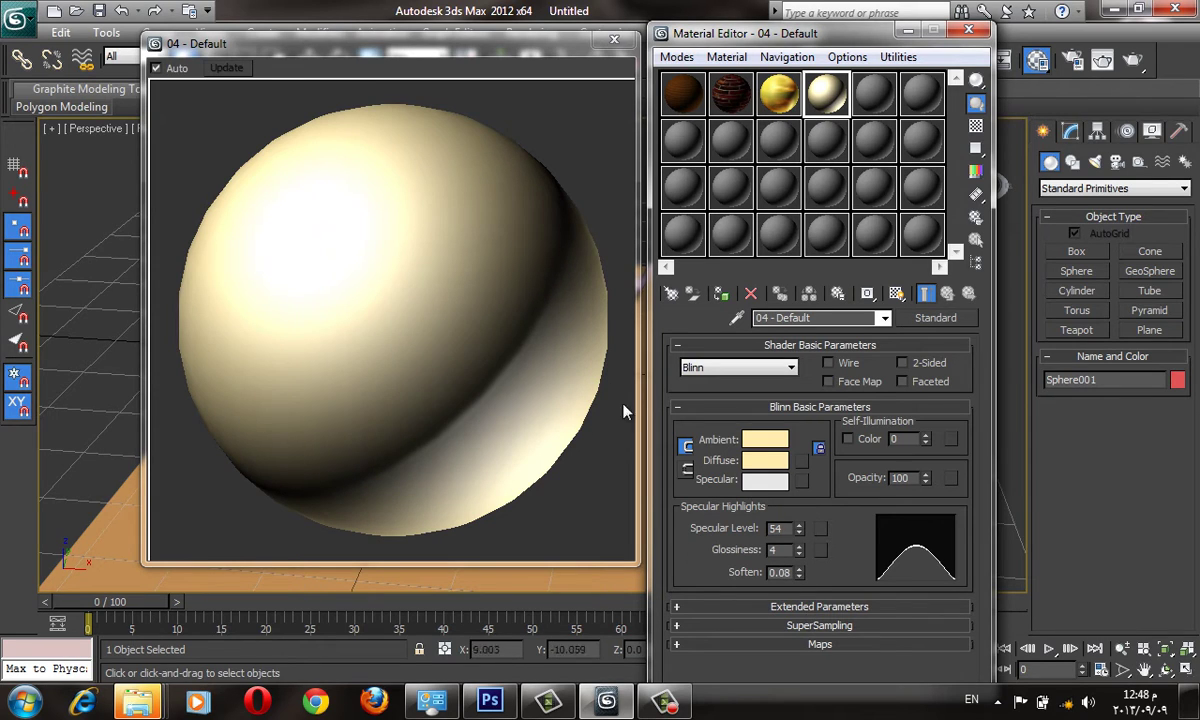
mouse_move(798, 572)
left_mouse_down()
mouse_move(755, 530)
mouse_move(500, 376)
left_mouse_up()
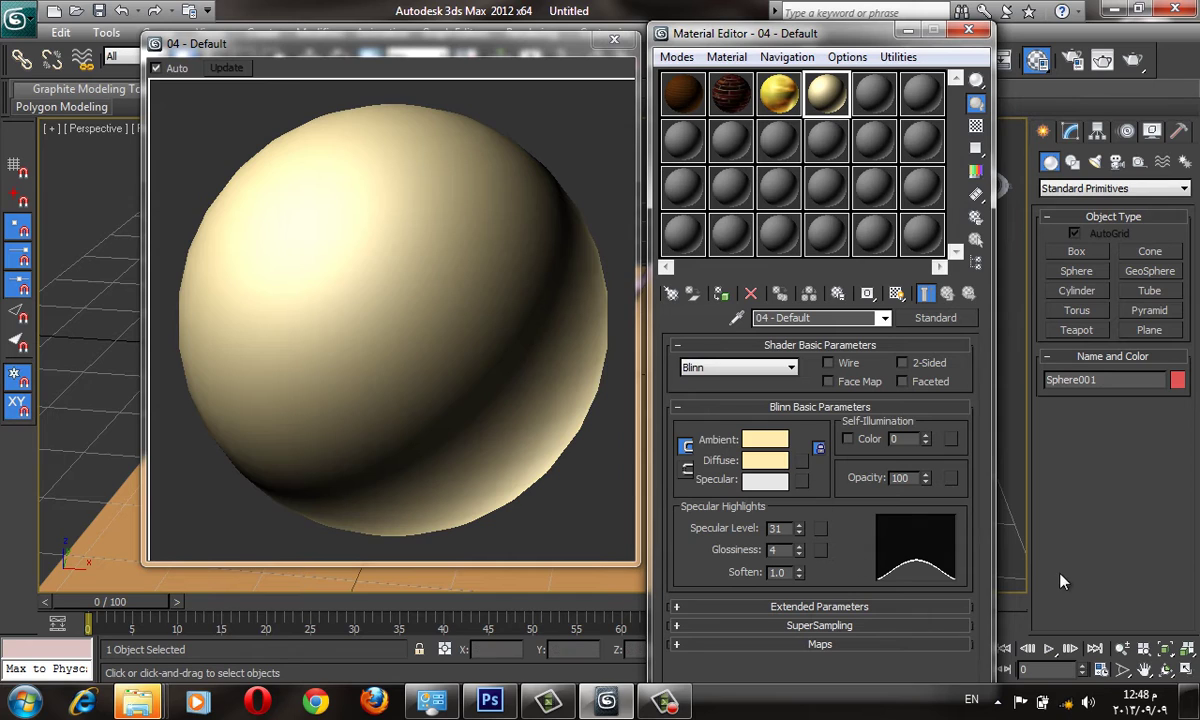
- Turn on the checkered preview background, try Opacity 50, restore it to 100, then select the wood slot
left_click(976, 130)
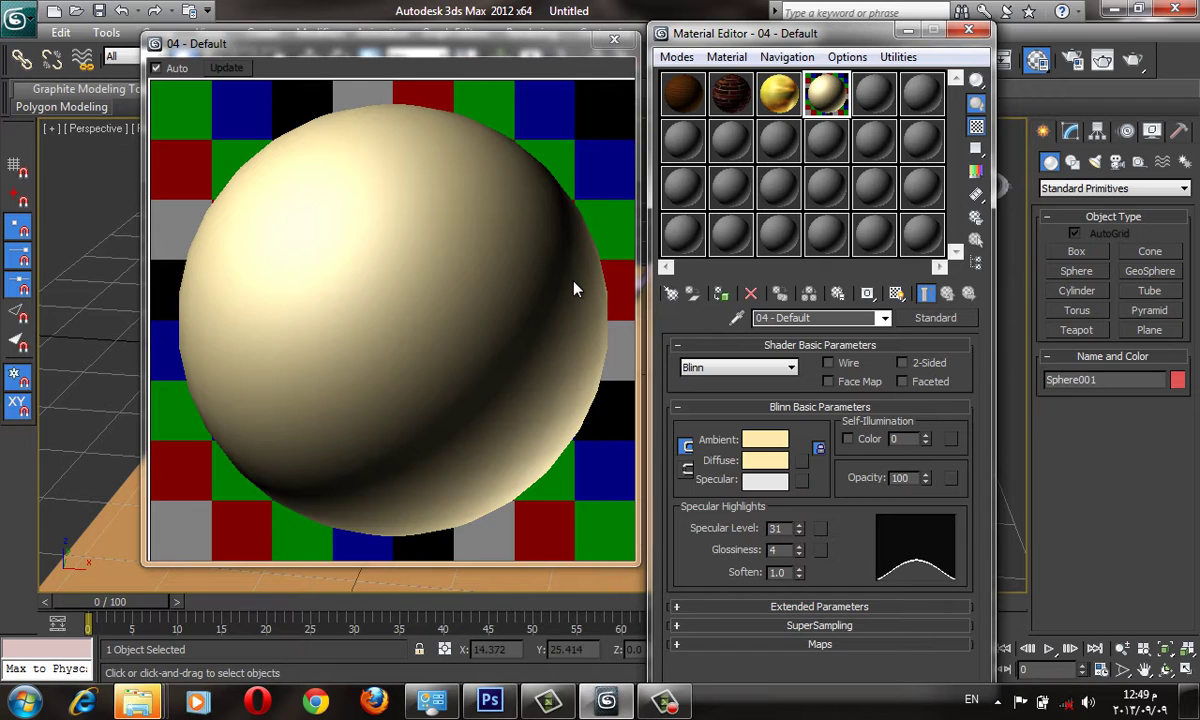
left_click(900, 478)
type("50")
key("Return")
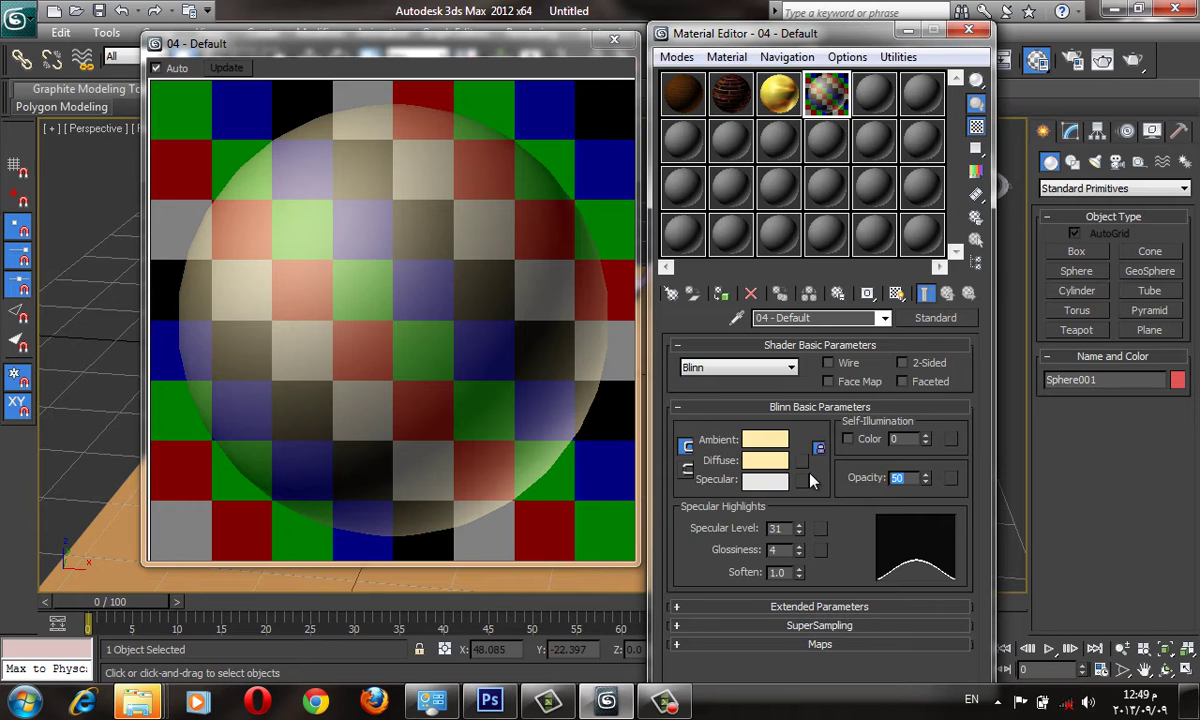
type("100")
key("Return")
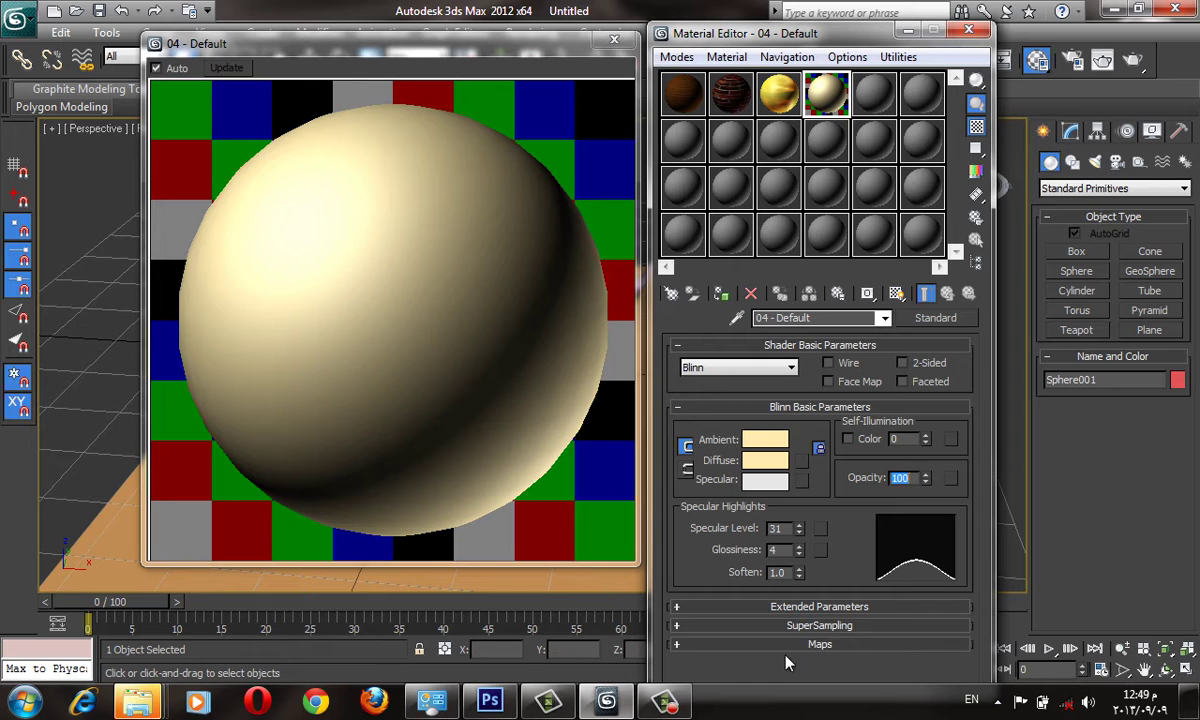
left_click(683, 90)
- Reopen the wood material's enlarged preview and set its ambient/diffuse colour to olive (149, 161, 20)
left_click(612, 40)
double_click(683, 100)
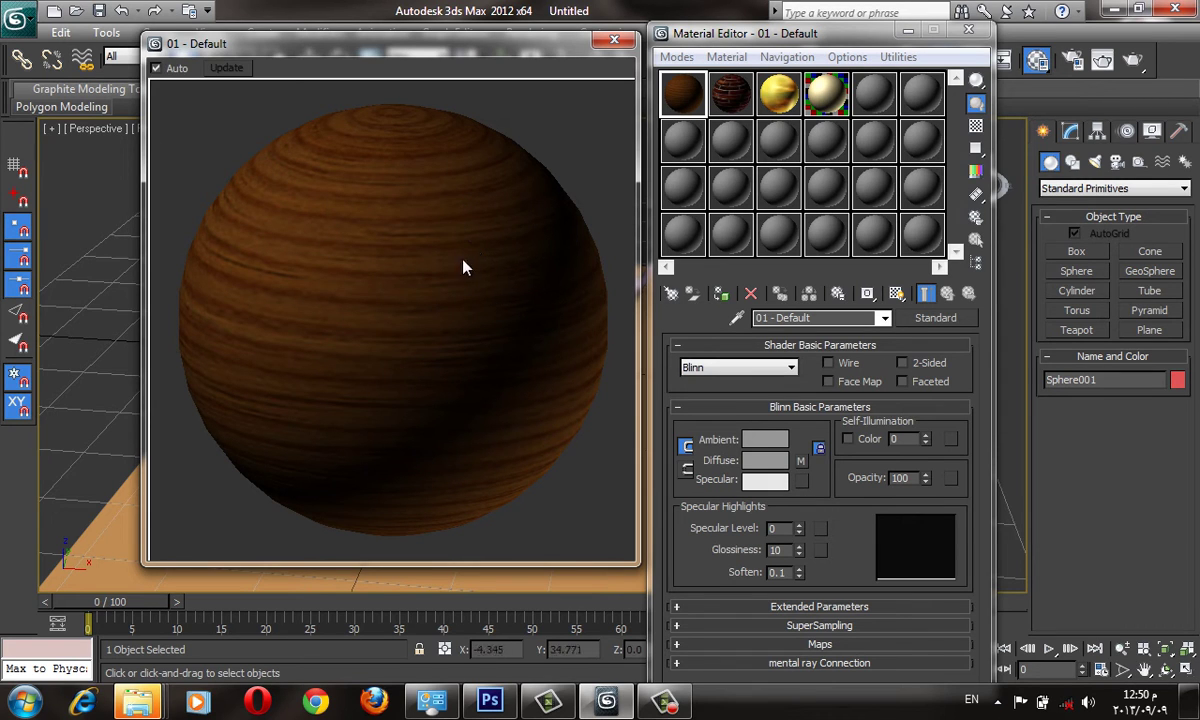
left_click(765, 440)
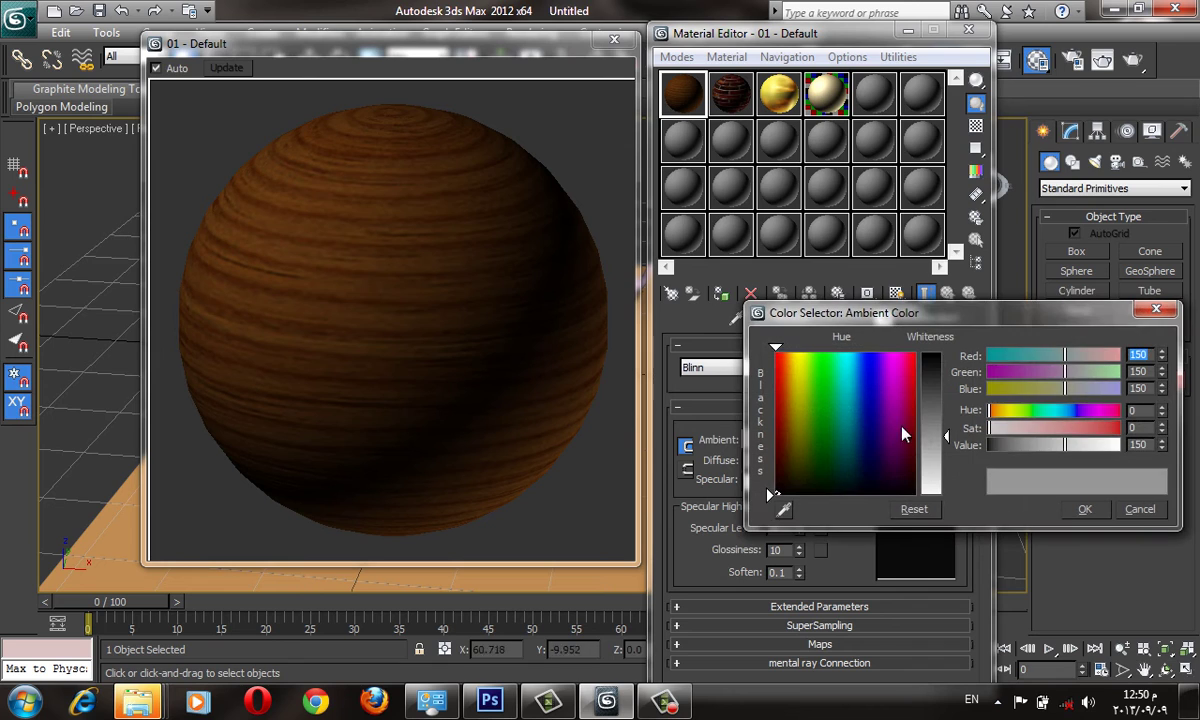
mouse_move(845, 399)
left_mouse_down()
mouse_move(930, 370)
mouse_move(918, 400)
left_mouse_up()
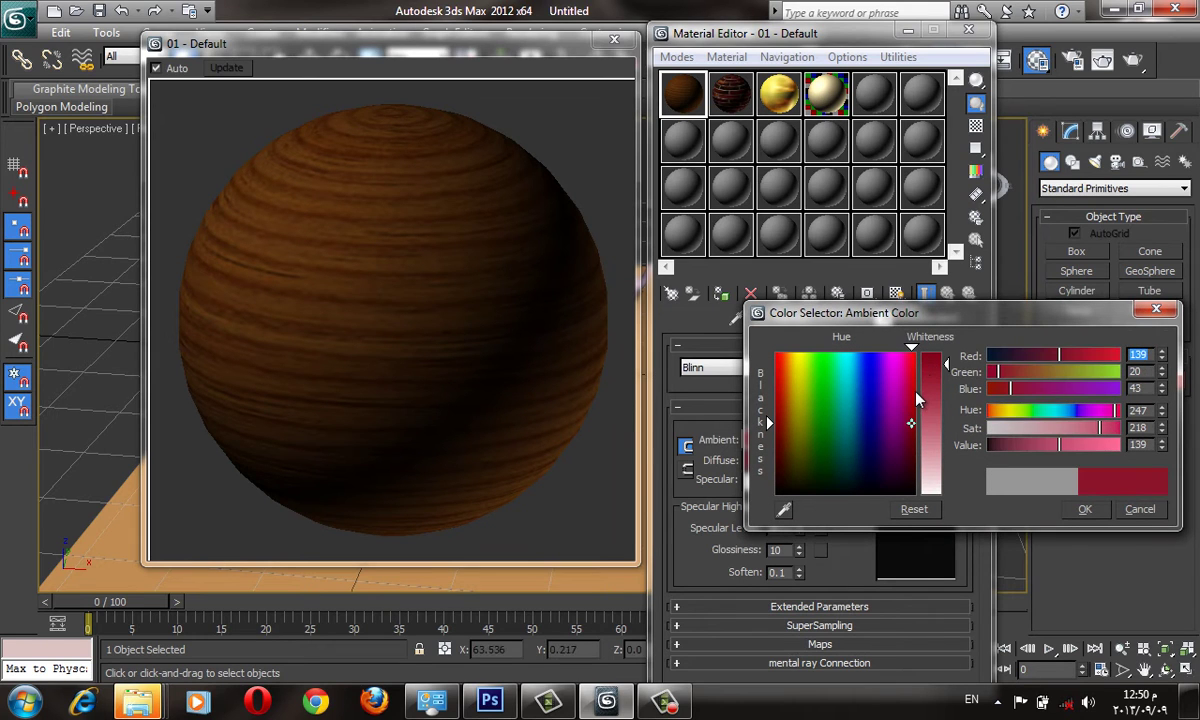
left_click(803, 418)
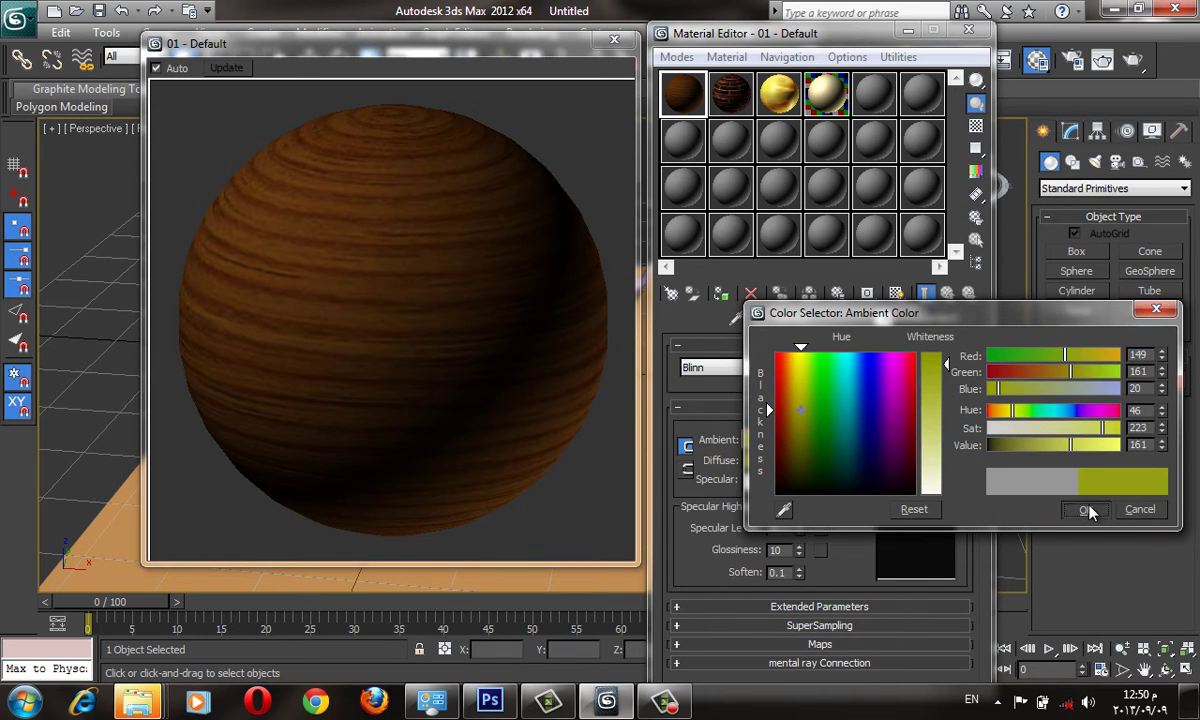
left_click(1083, 508)
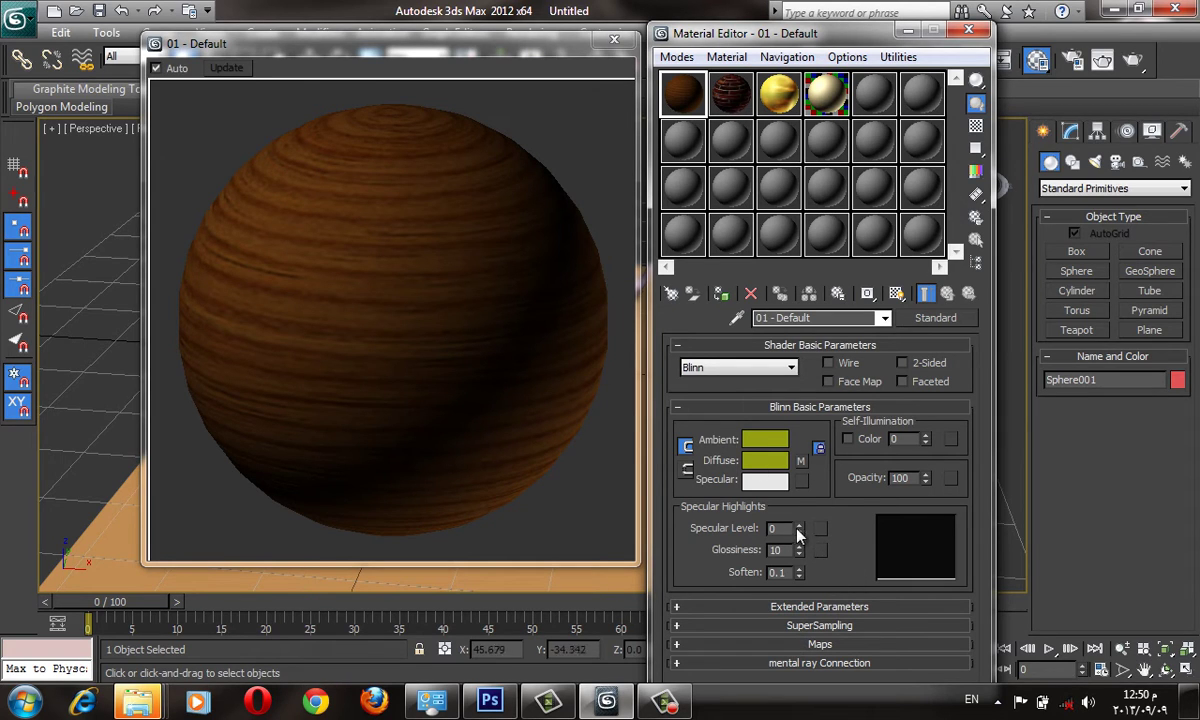
- Set the wood material's Specular Level to 34 and Glossiness to 25
left_click_drag(798, 528, 796, 478)
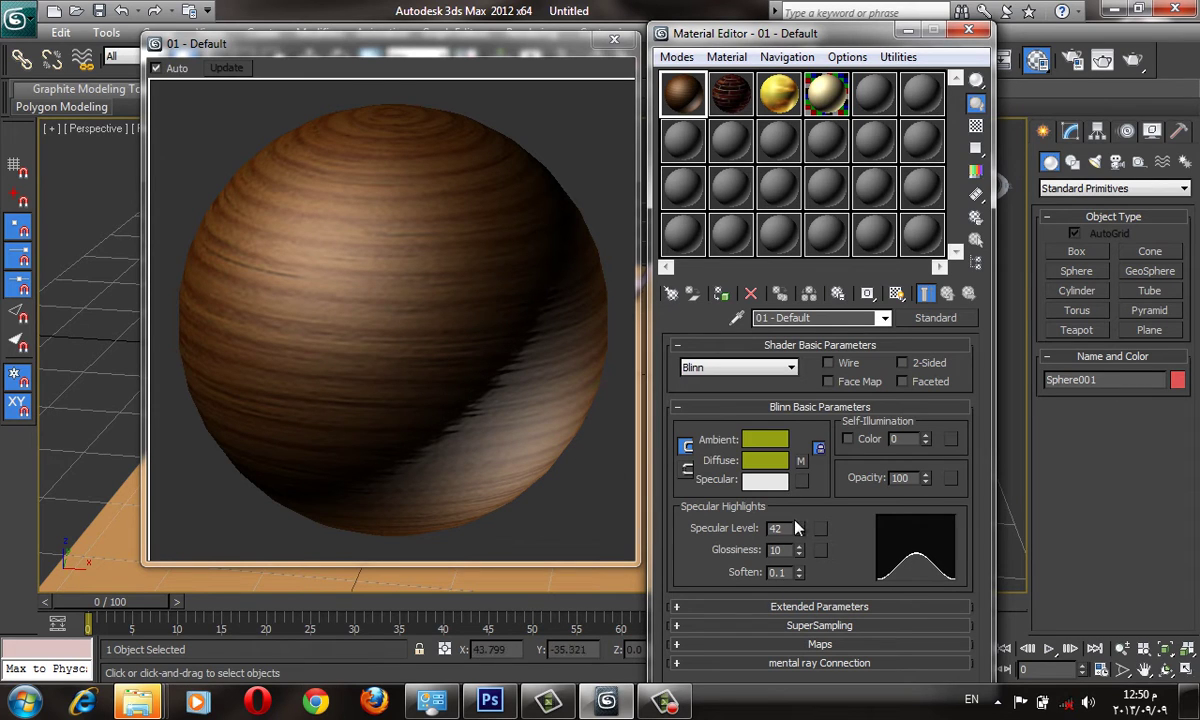
mouse_move(798, 528)
left_mouse_down()
mouse_move(798, 546)
mouse_move(798, 522)
left_mouse_up()
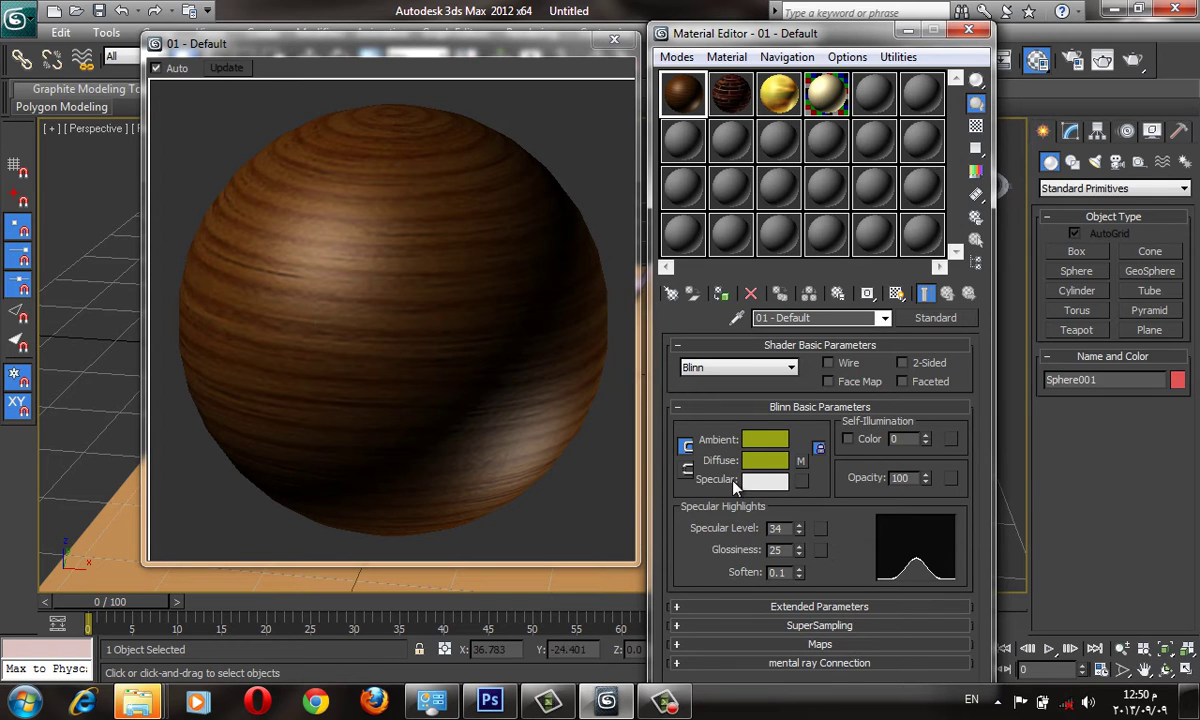
- Set the wood material's specular colour to pale yellow (252, 235, 122)
left_click(765, 481)
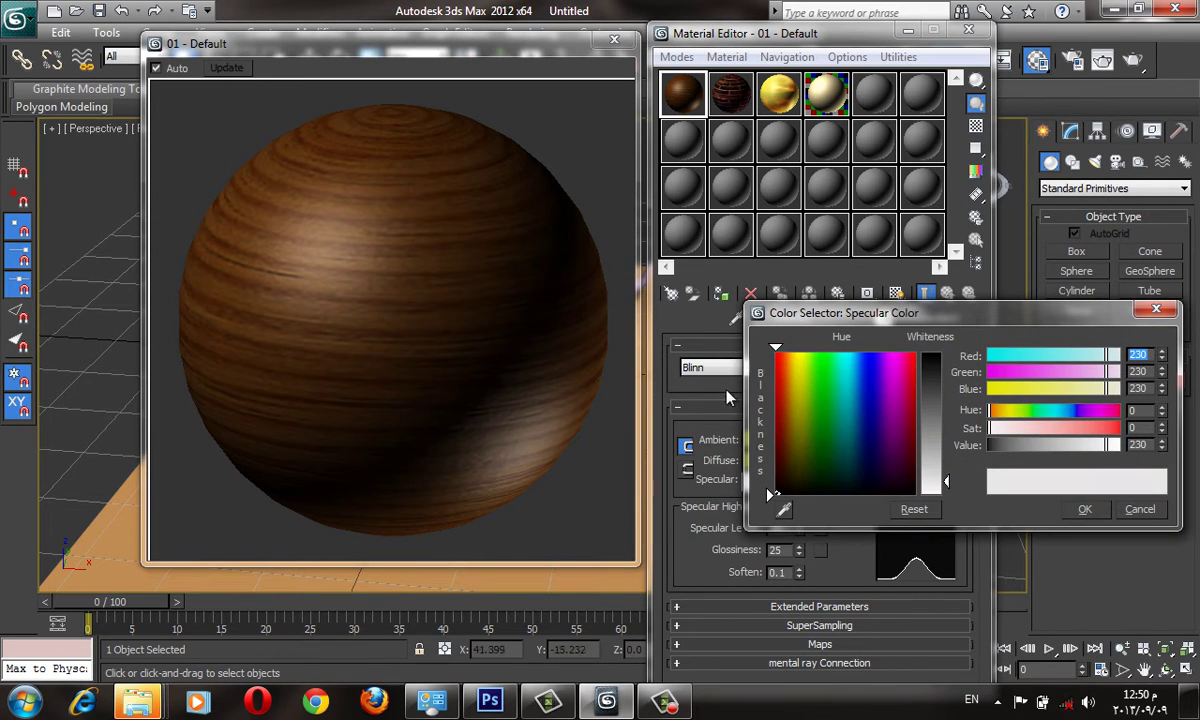
left_click_drag(775, 361, 796, 356)
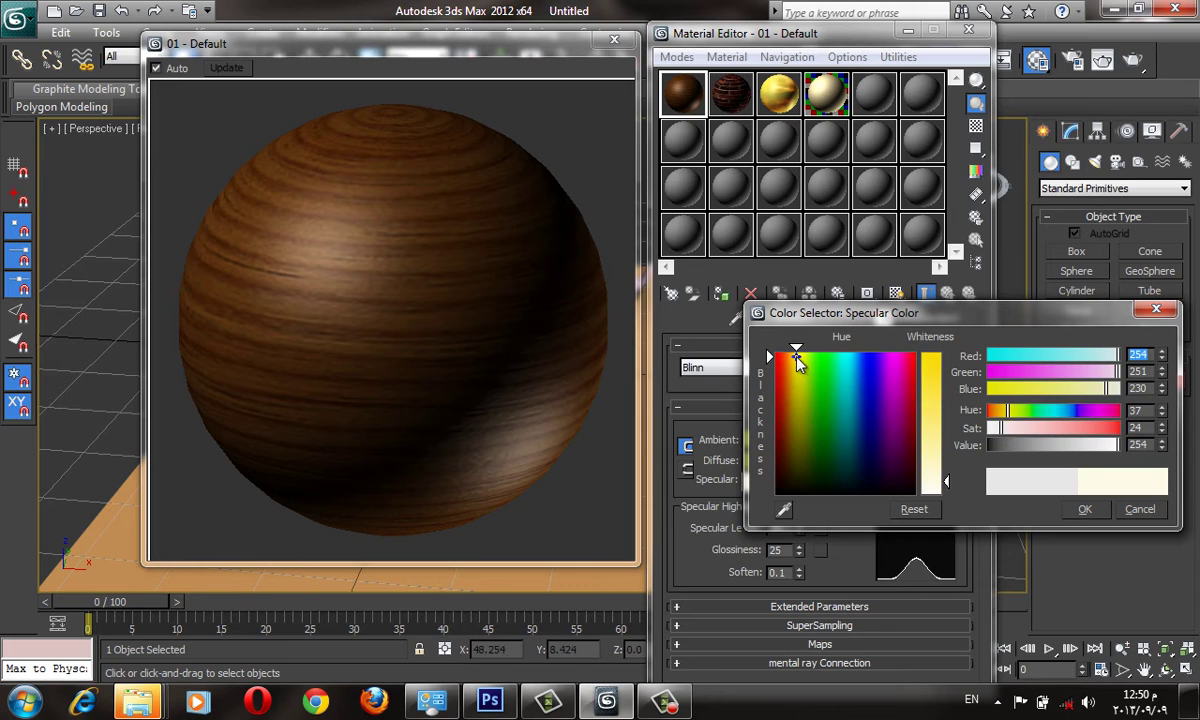
left_click(946, 374)
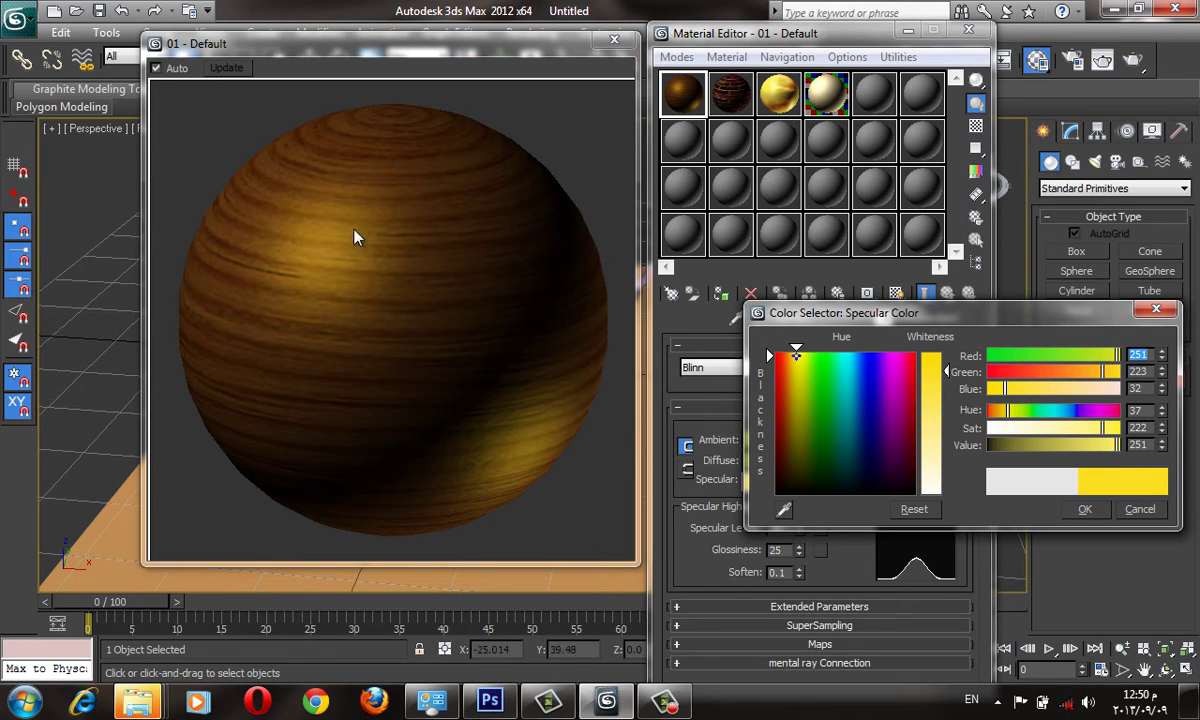
left_click(945, 432)
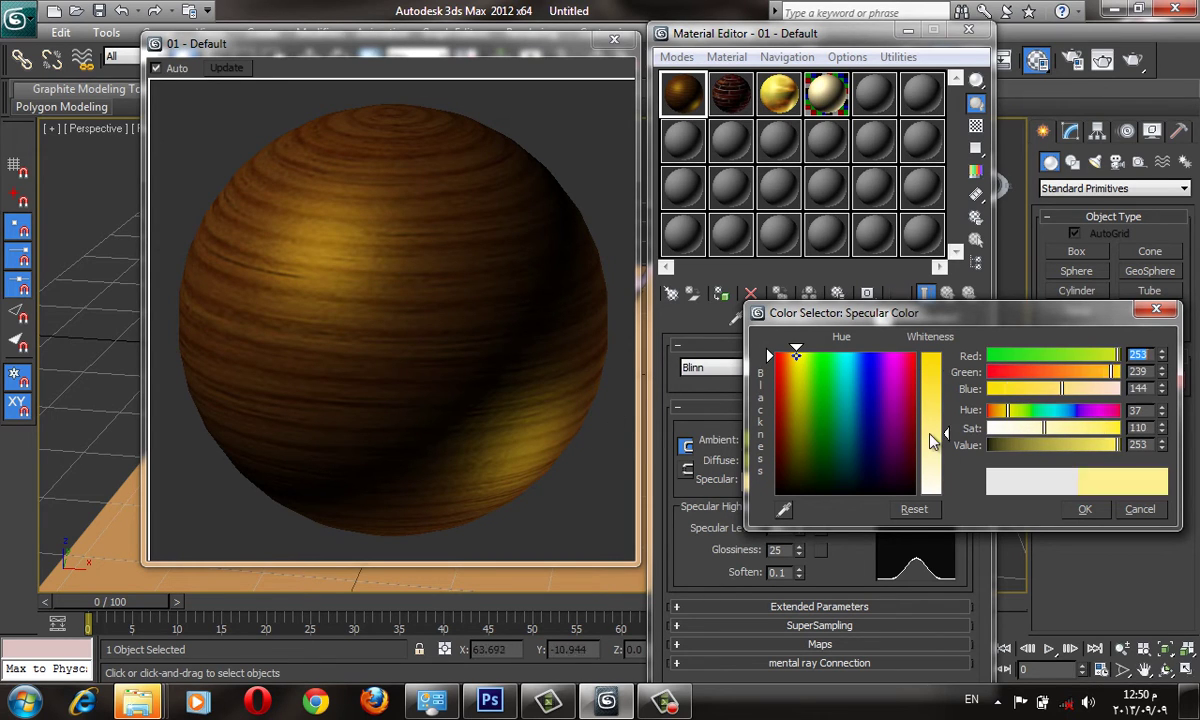
left_click(944, 450)
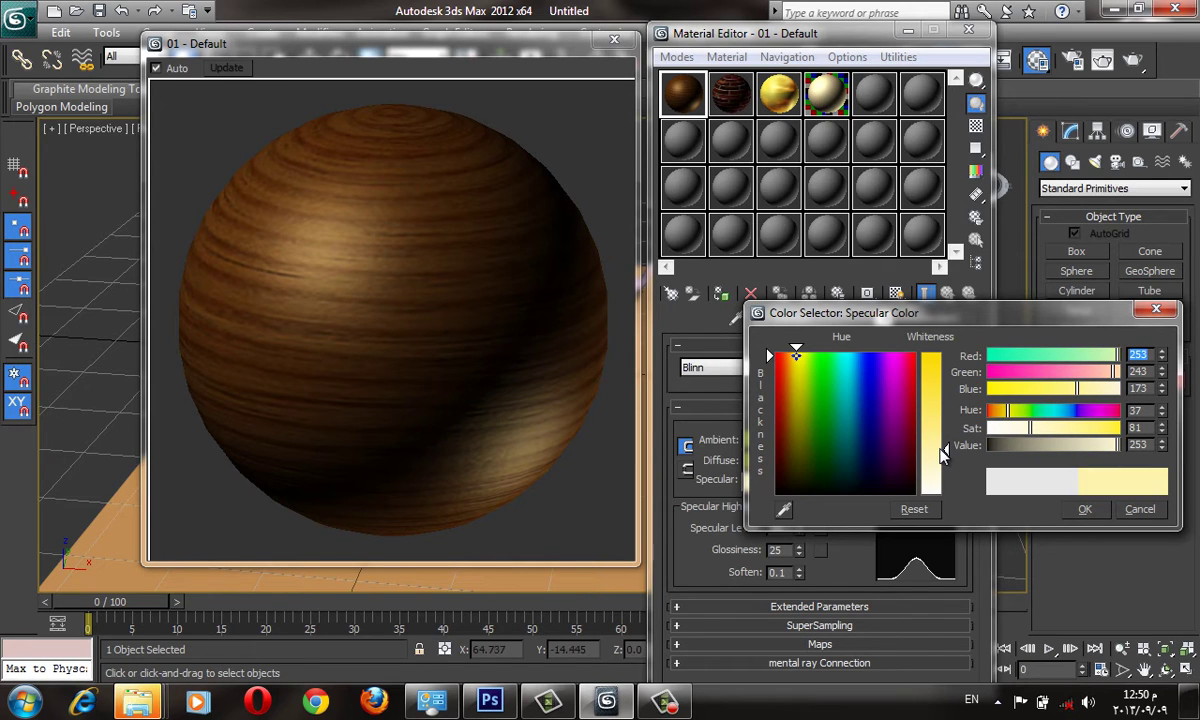
left_click(945, 421)
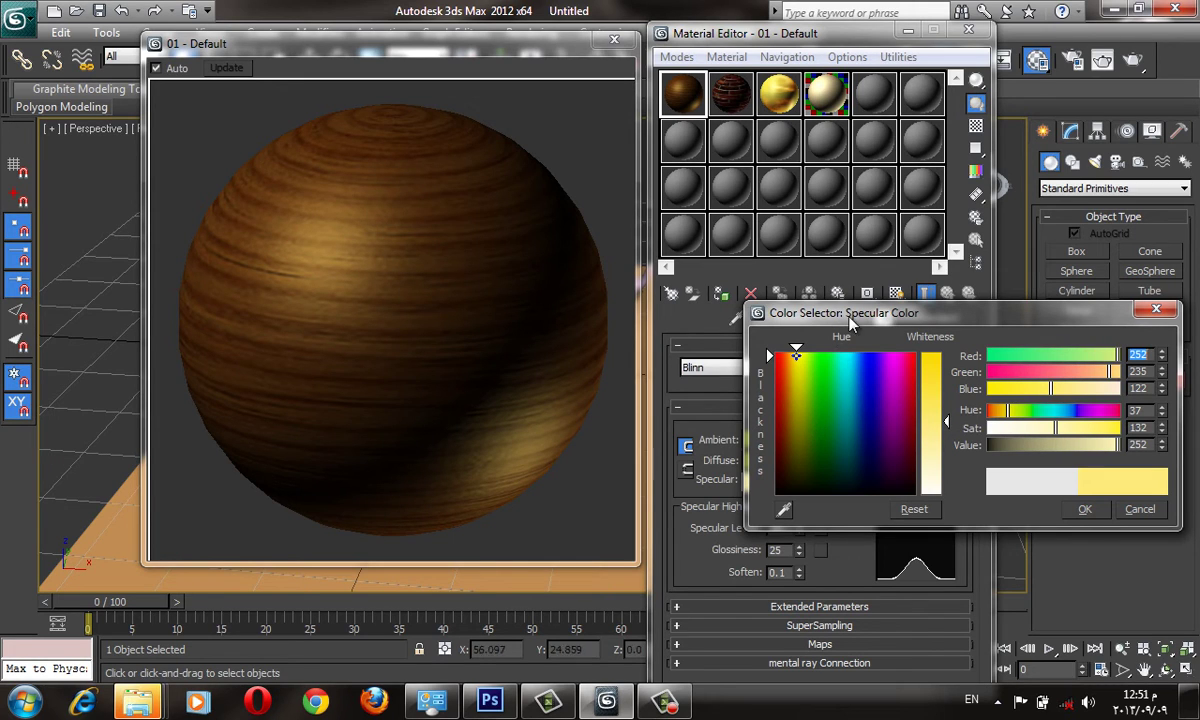
left_click_drag(849, 322, 834, 334)
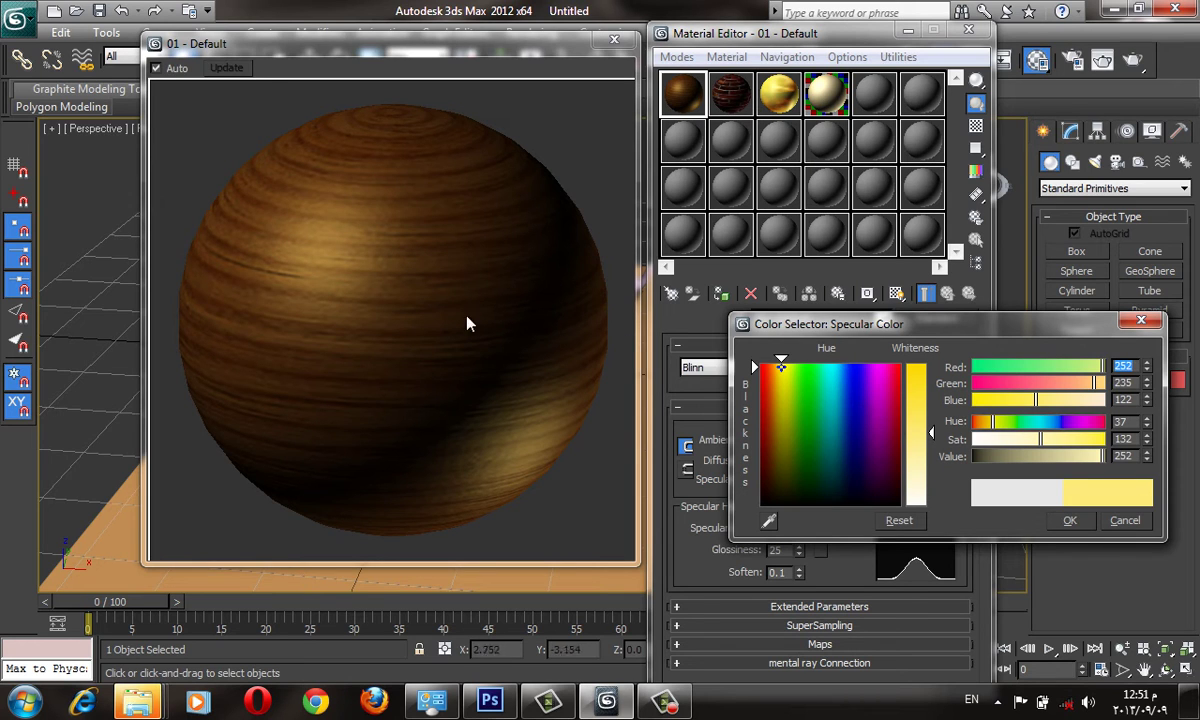
left_click(1069, 520)
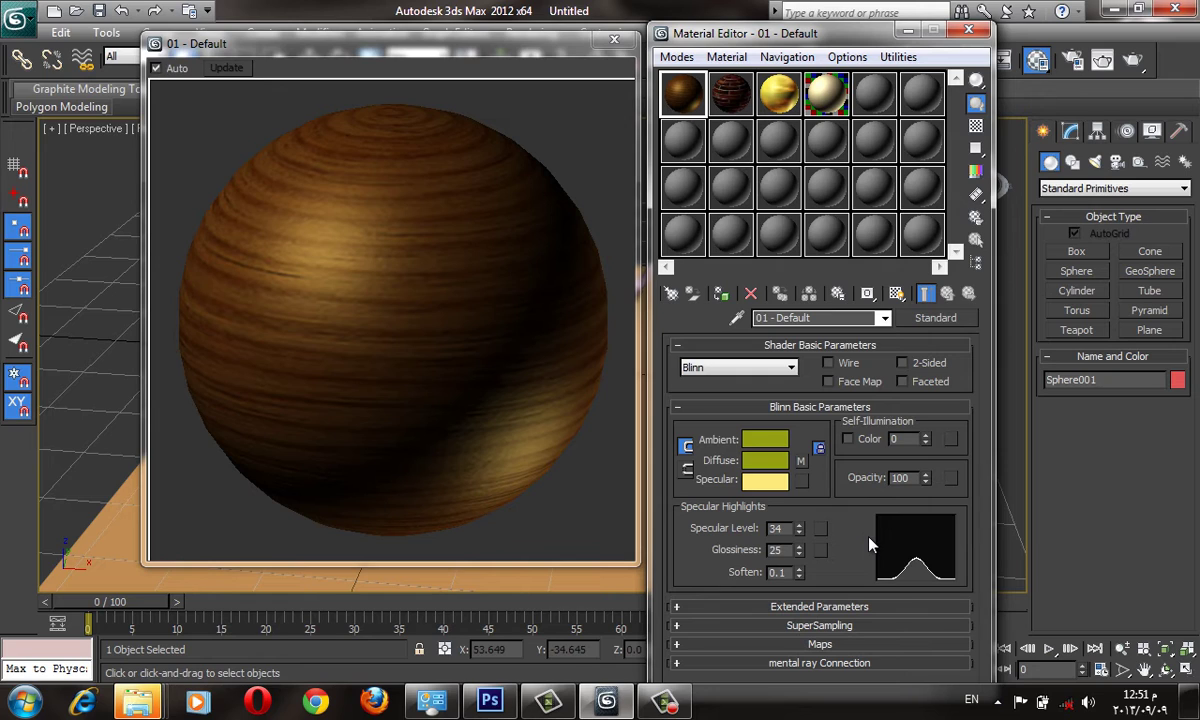
- Close the enlarged wood sphere preview
right_click(335, 242)
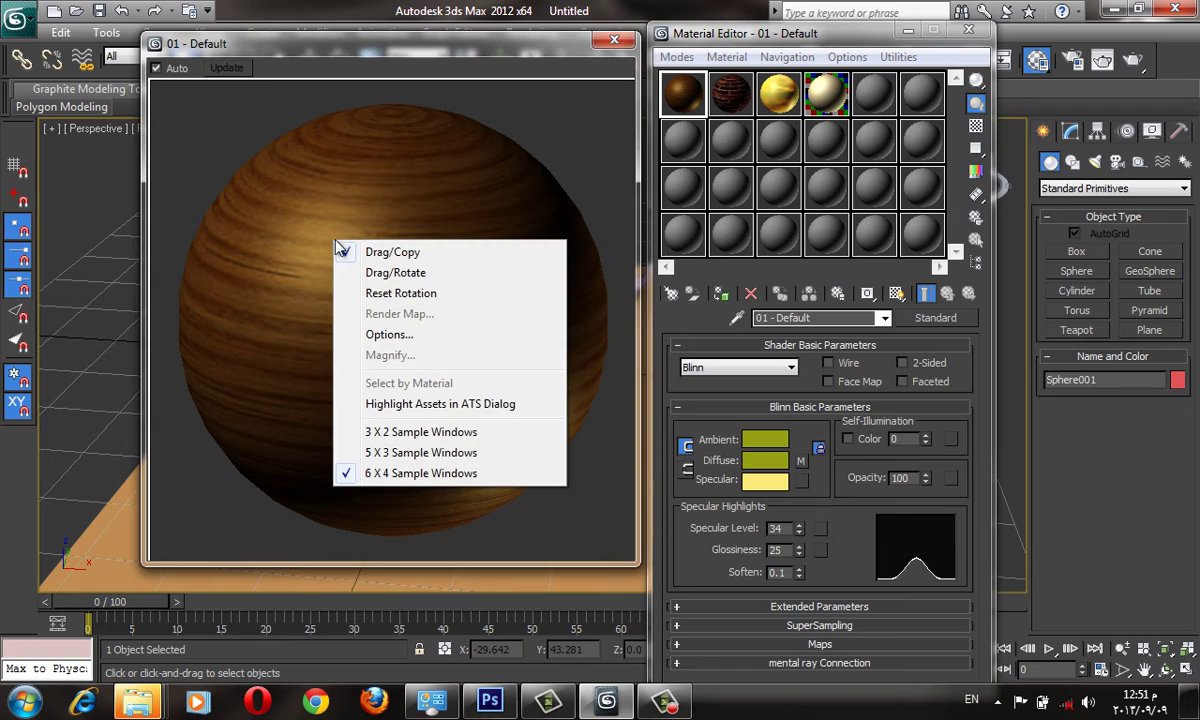
left_click(420, 51)
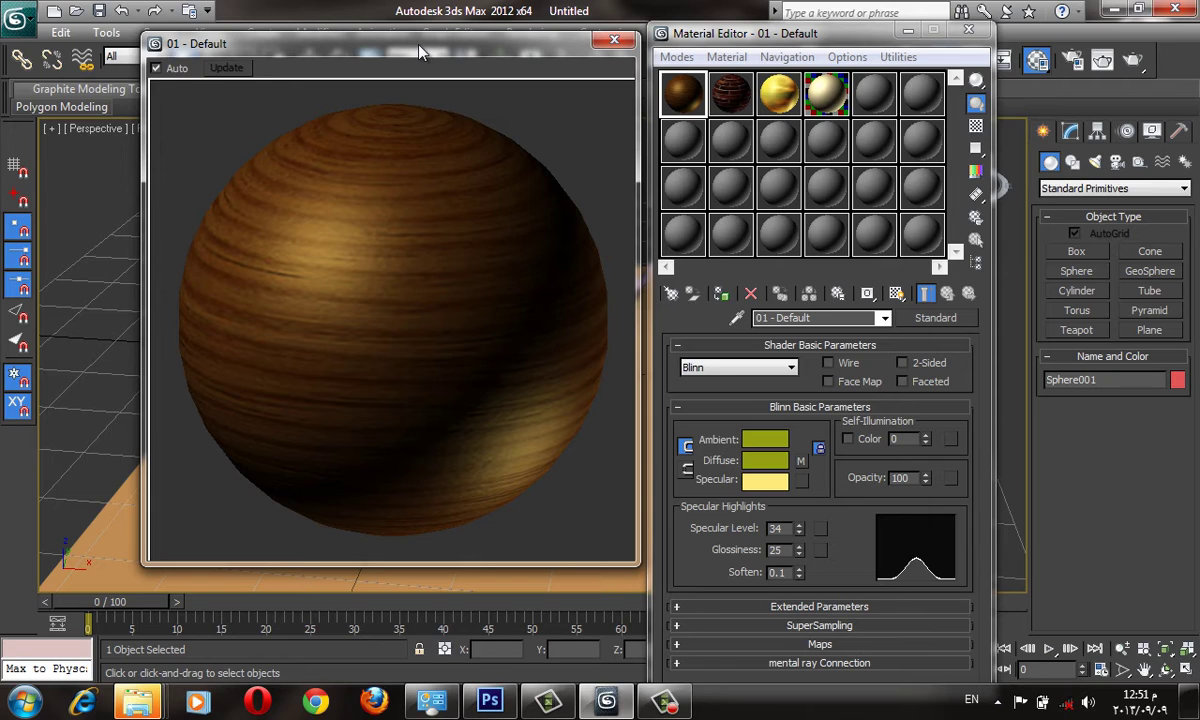
left_click(614, 42)
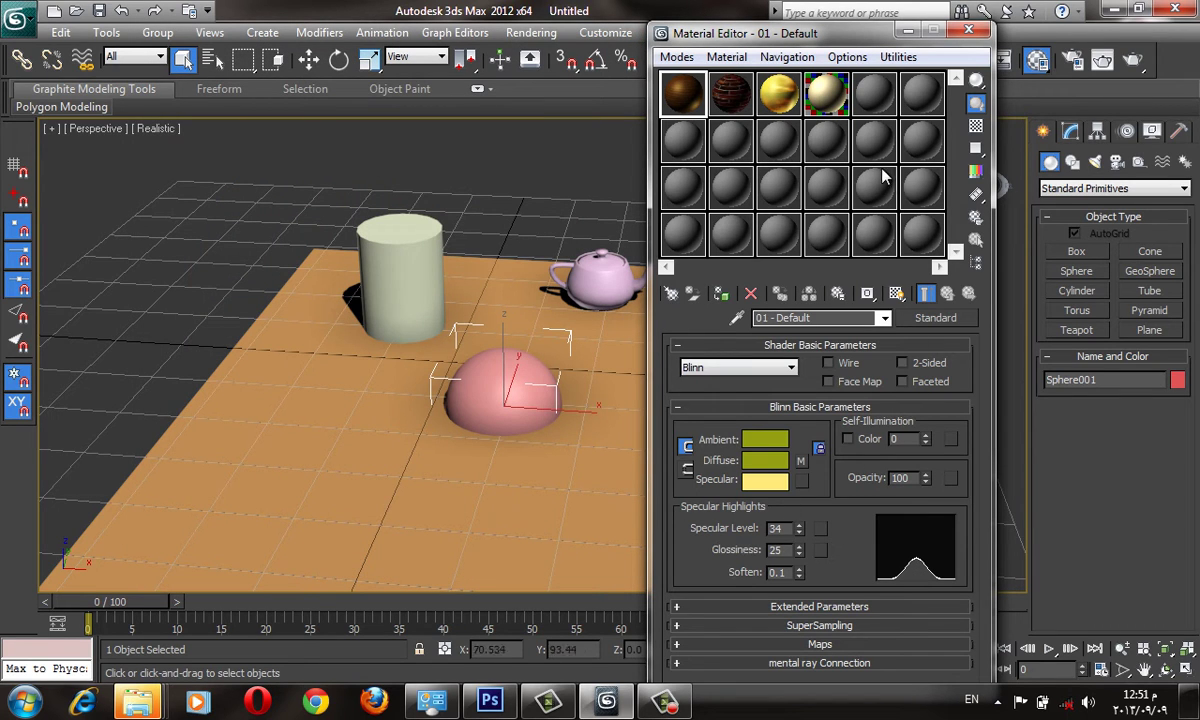
- Select the fresh 05 - Default material, collapse Shader and Blinn rollouts, and expand Maps
left_click(872, 100)
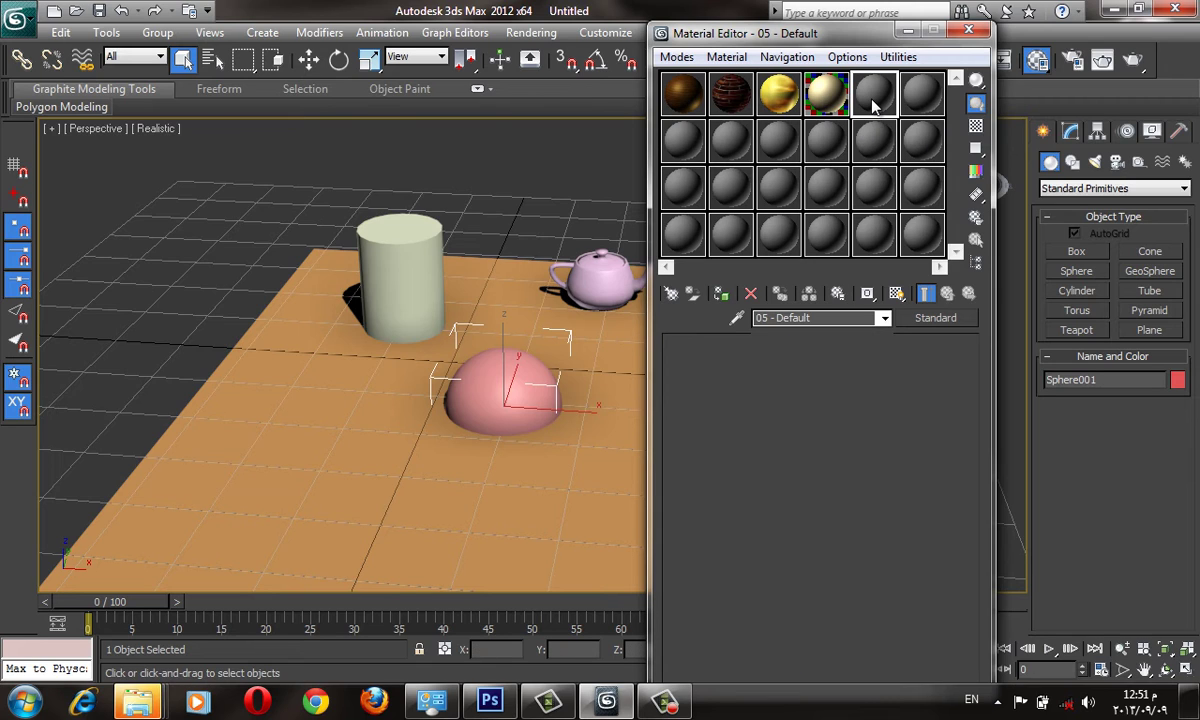
left_click(850, 345)
left_click(850, 364)
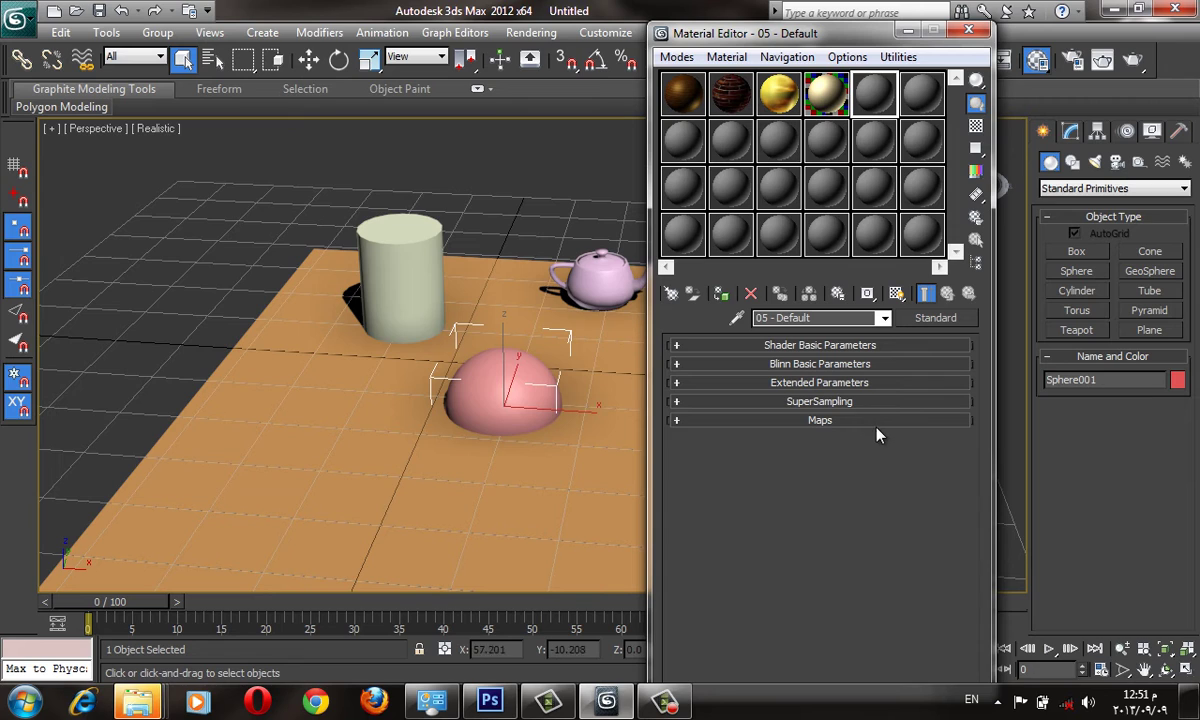
left_click(881, 420)
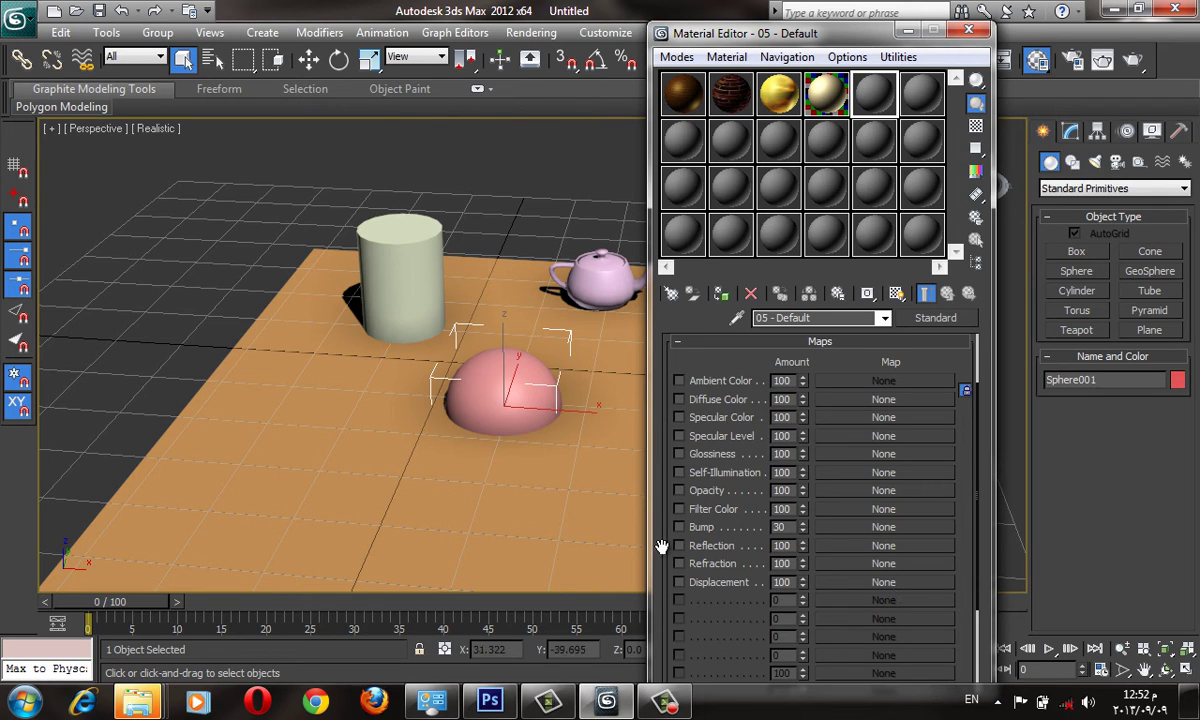
- Enable the Diffuse Color and Bump map channels in the Maps rollout
left_click(688, 398)
left_click(679, 527)
scroll(848, 380, "up", 2)
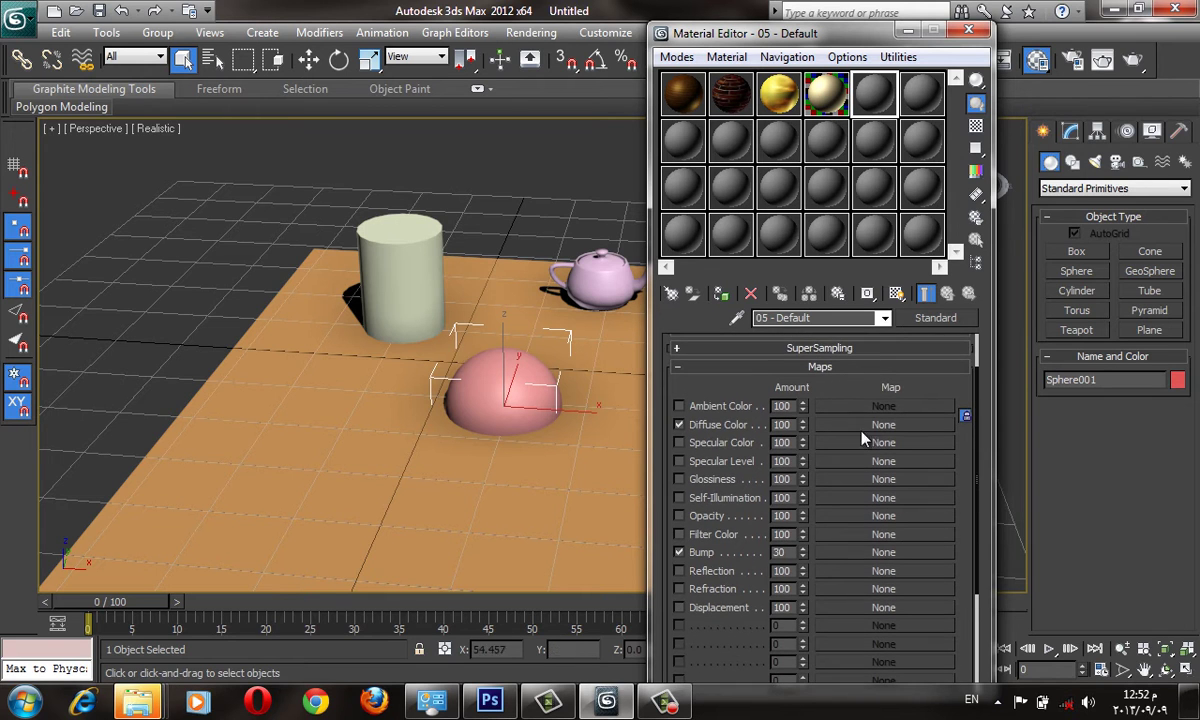
- Open the Material/Map Browser for the Diffuse map, move it left, and bring up the install folder window
left_click(861, 430)
mouse_move(470, 27)
left_mouse_down()
mouse_move(425, 57)
mouse_move(255, 42)
left_mouse_up()
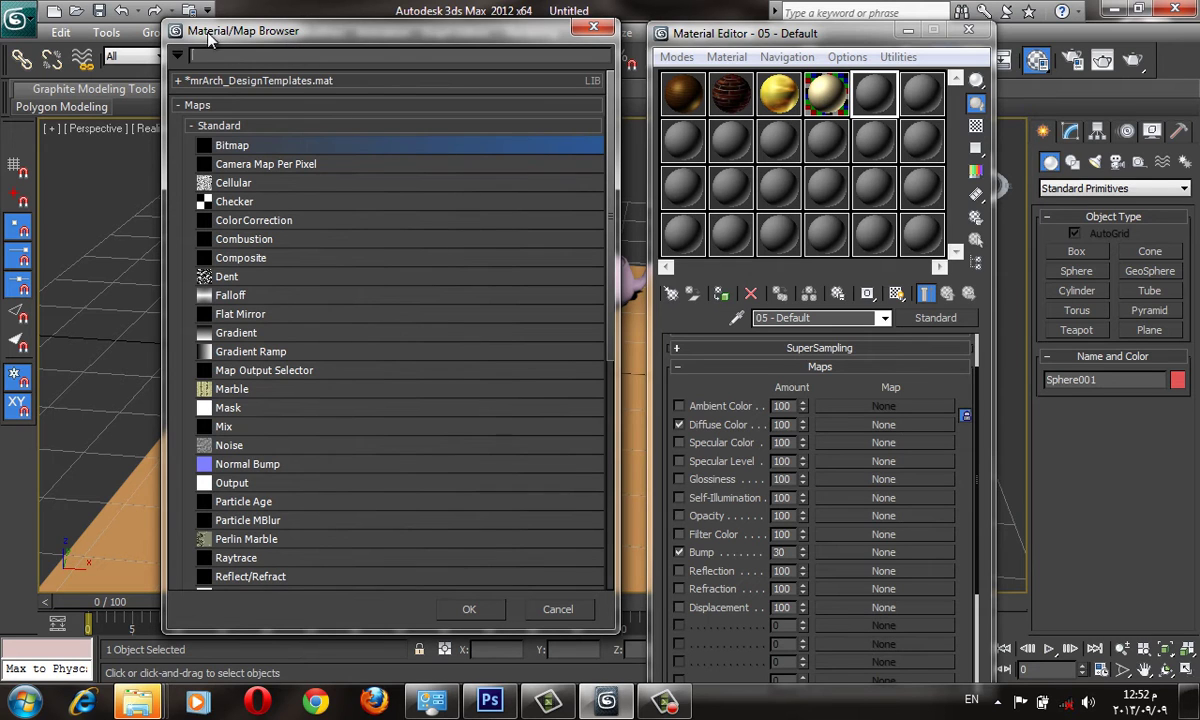
left_click(138, 700)
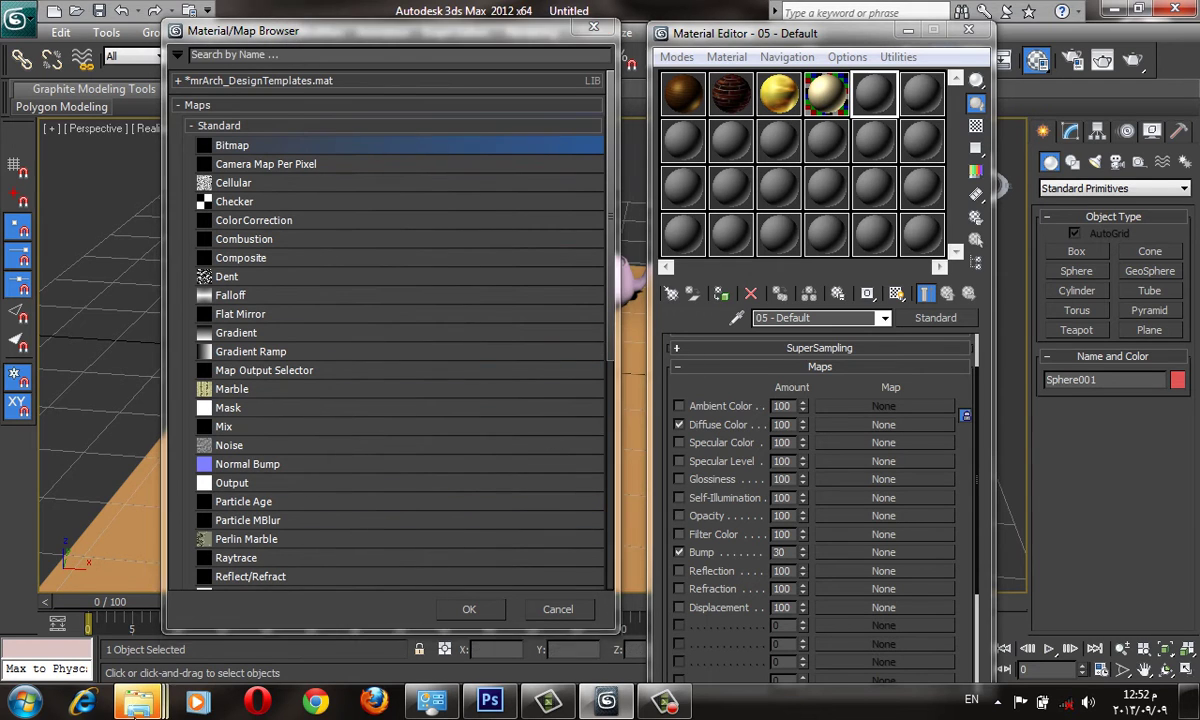
left_click(892, 598)
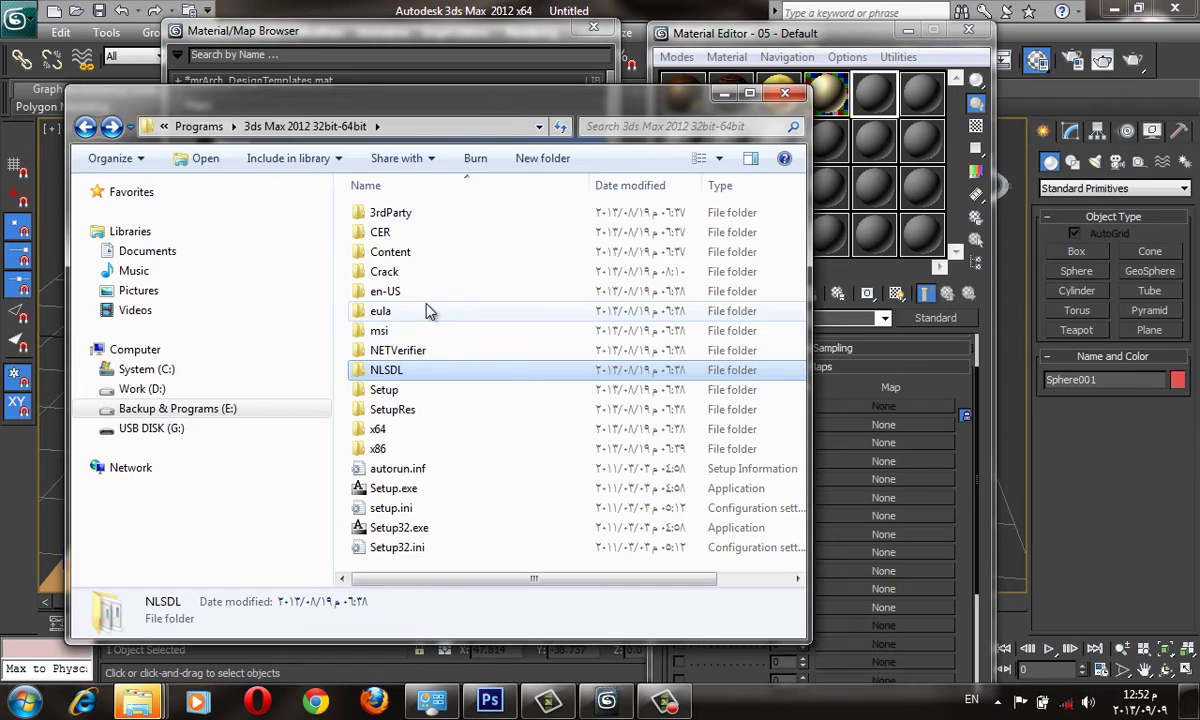
- Bring the z3DMax Maps folder window forward from the open Explorer windows
left_click(138, 700)
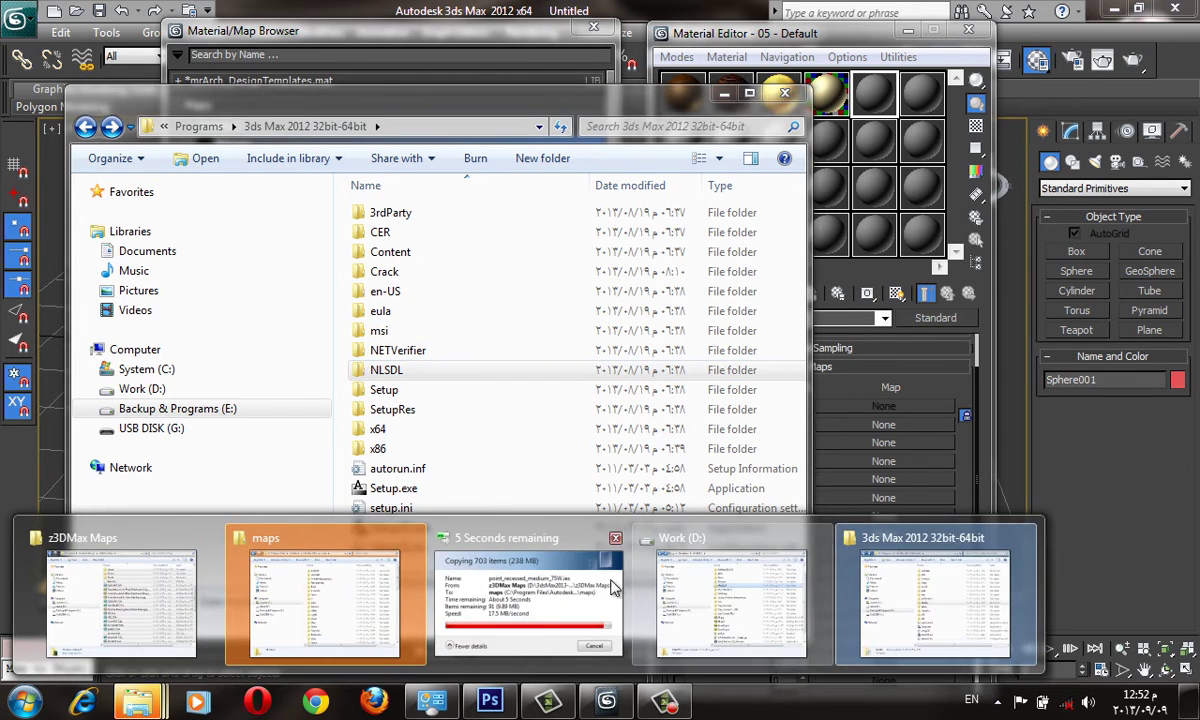
left_click(660, 555)
left_click(138, 700)
left_click(420, 560)
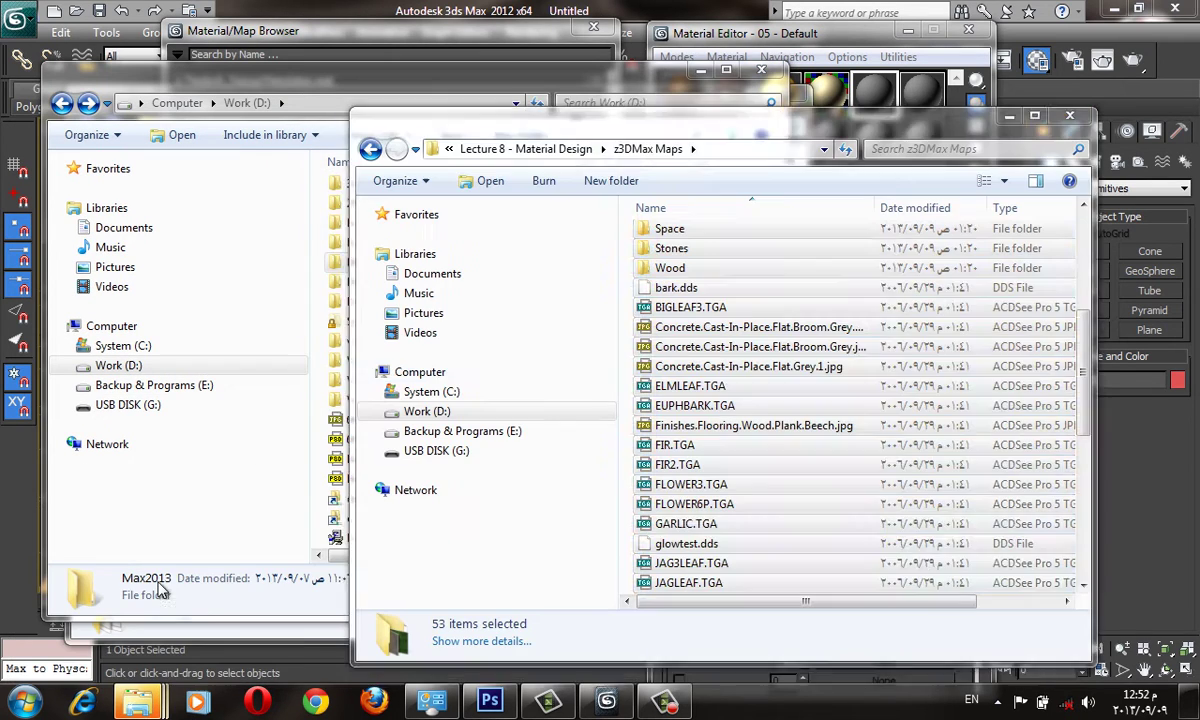
- Go to Lecture 8 > 02. Map Channels and open 01.Metal_Brick_Gold.jpg
key("BackSpace")
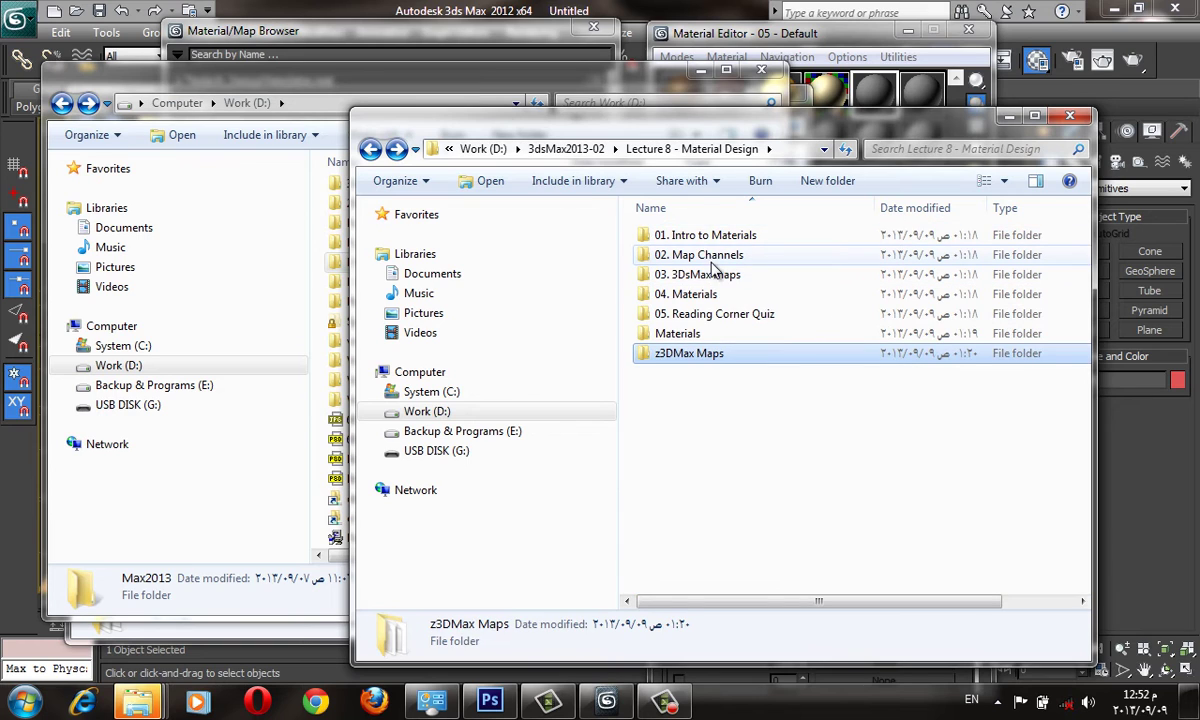
left_click(716, 240)
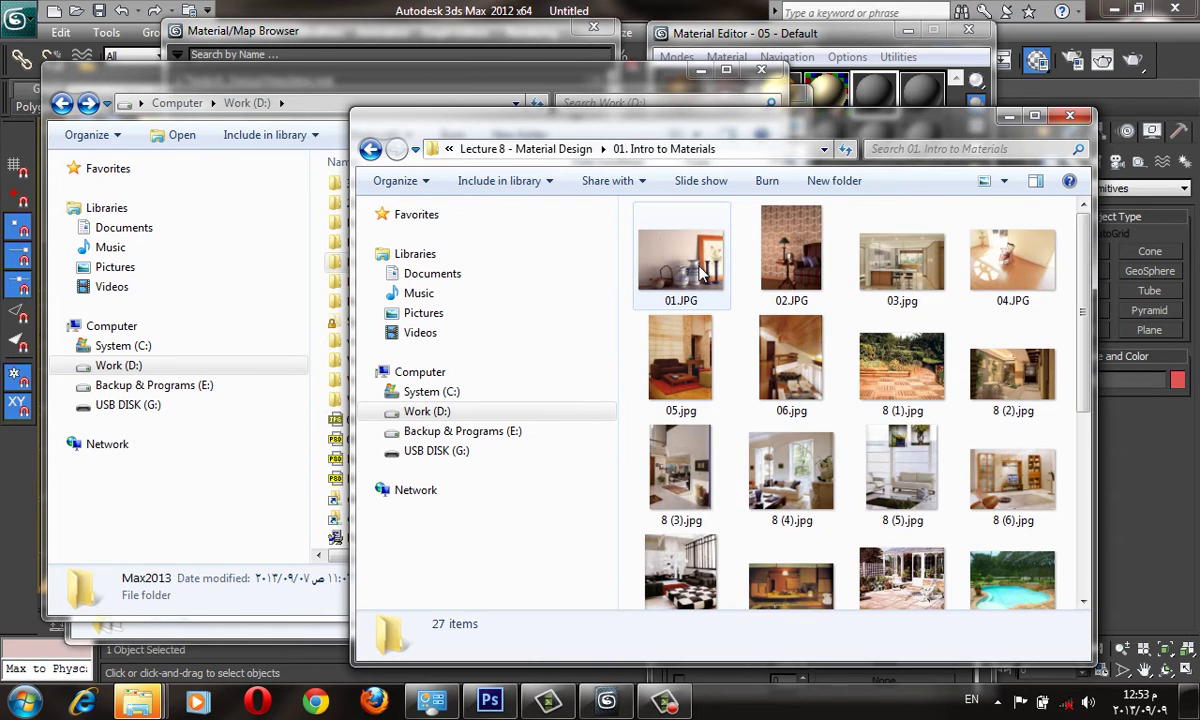
key("BackSpace")
double_click(660, 258)
double_click(681, 250)
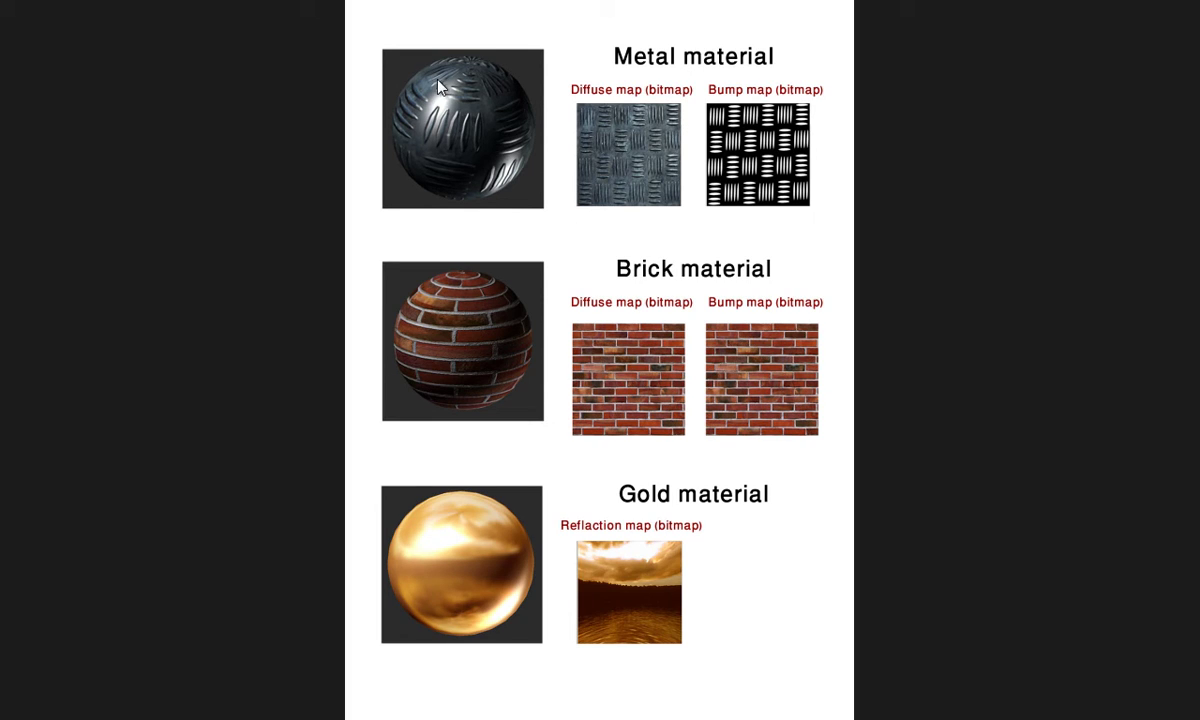
- Exit full screen and close the Metal_Brick_Gold image in ACDSee Quick View
double_click(508, 150)
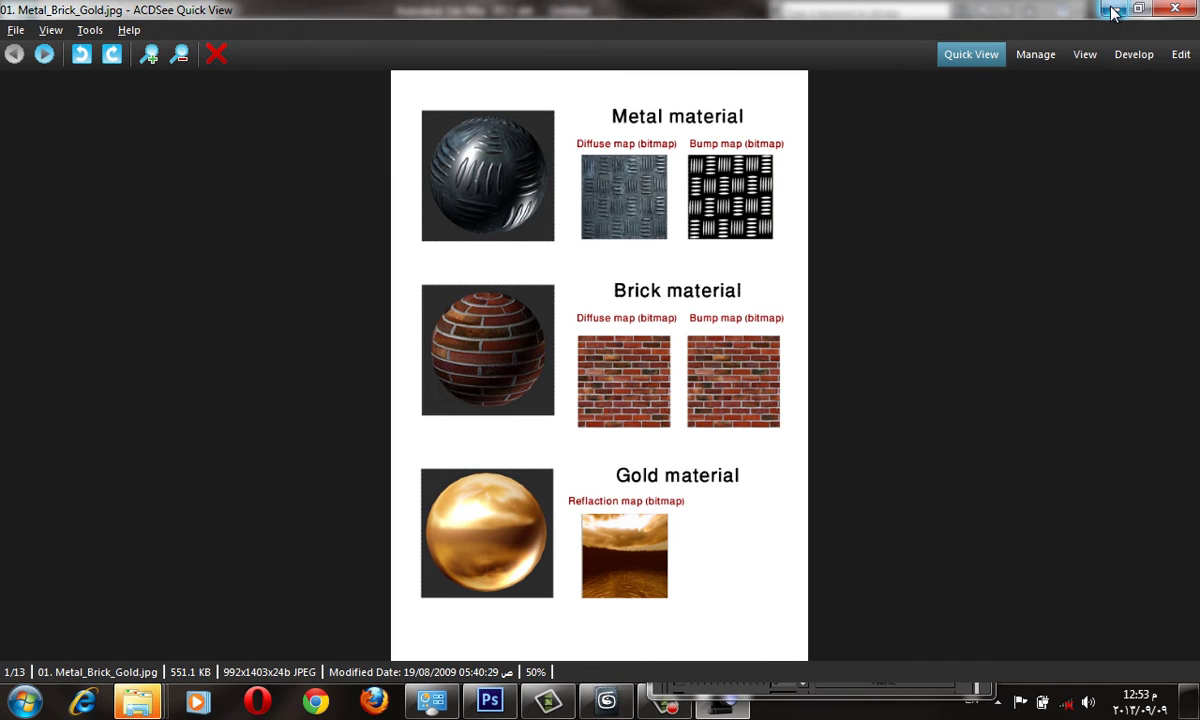
key("Escape")
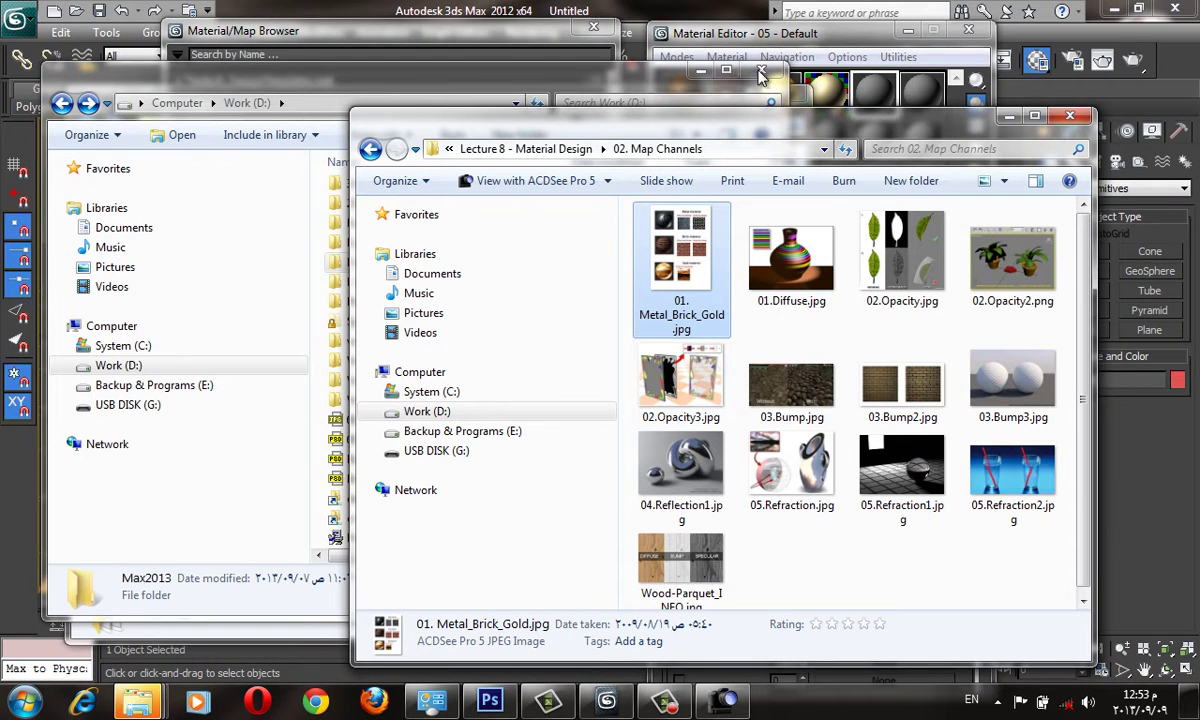
- Bring 3ds Max forward and scroll the browser's Standard maps list for the diffuse channel
left_click(506, 53)
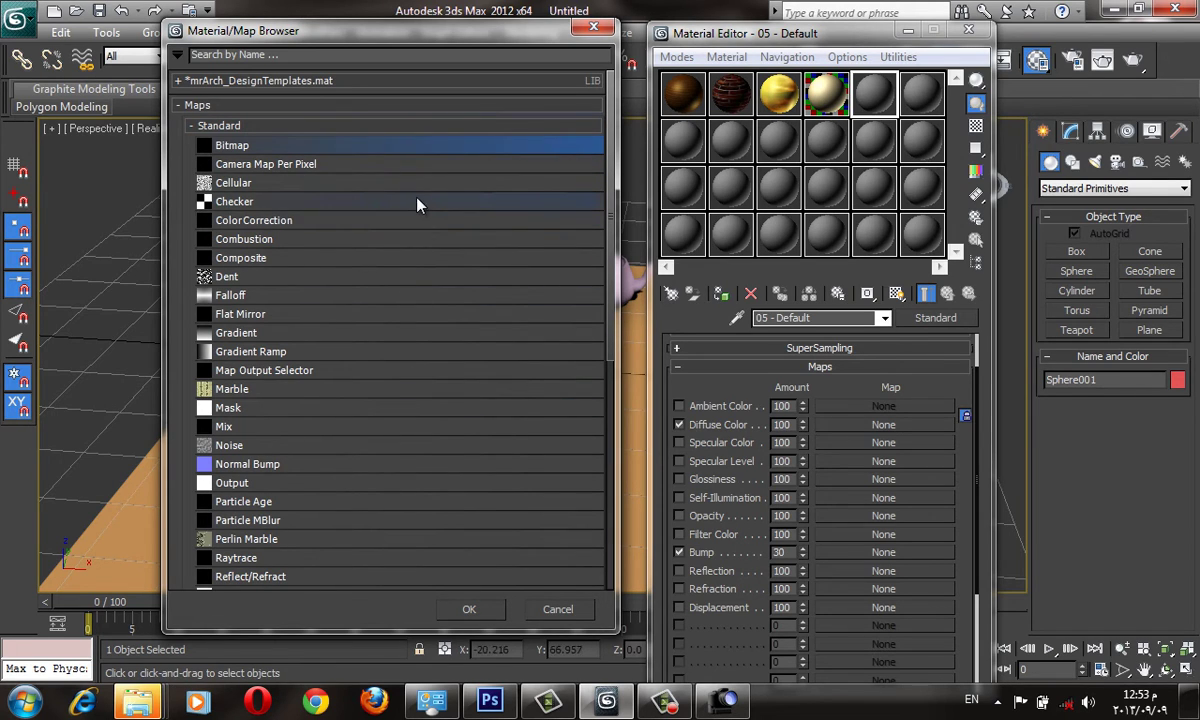
scroll(418, 205, "down", 1)
scroll(418, 206, "down", 2)
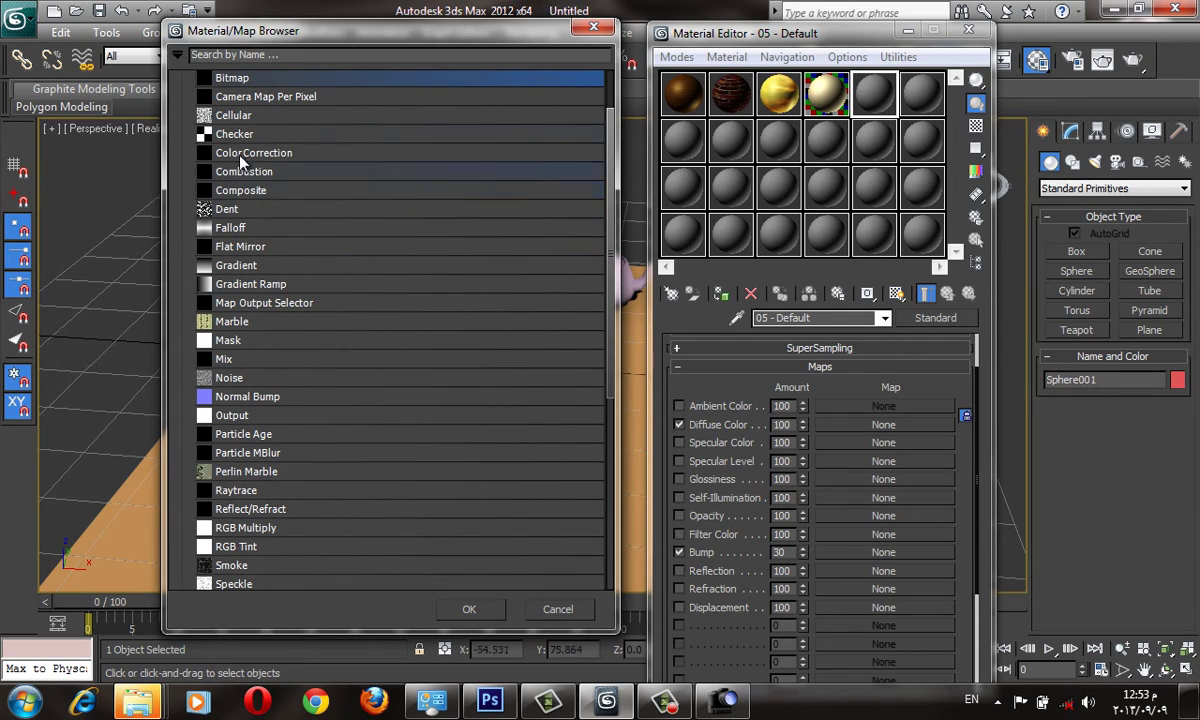
- Assign a Cellular map (Map #4) to the diffuse channel and set its Spread to 1.26
double_click(233, 115)
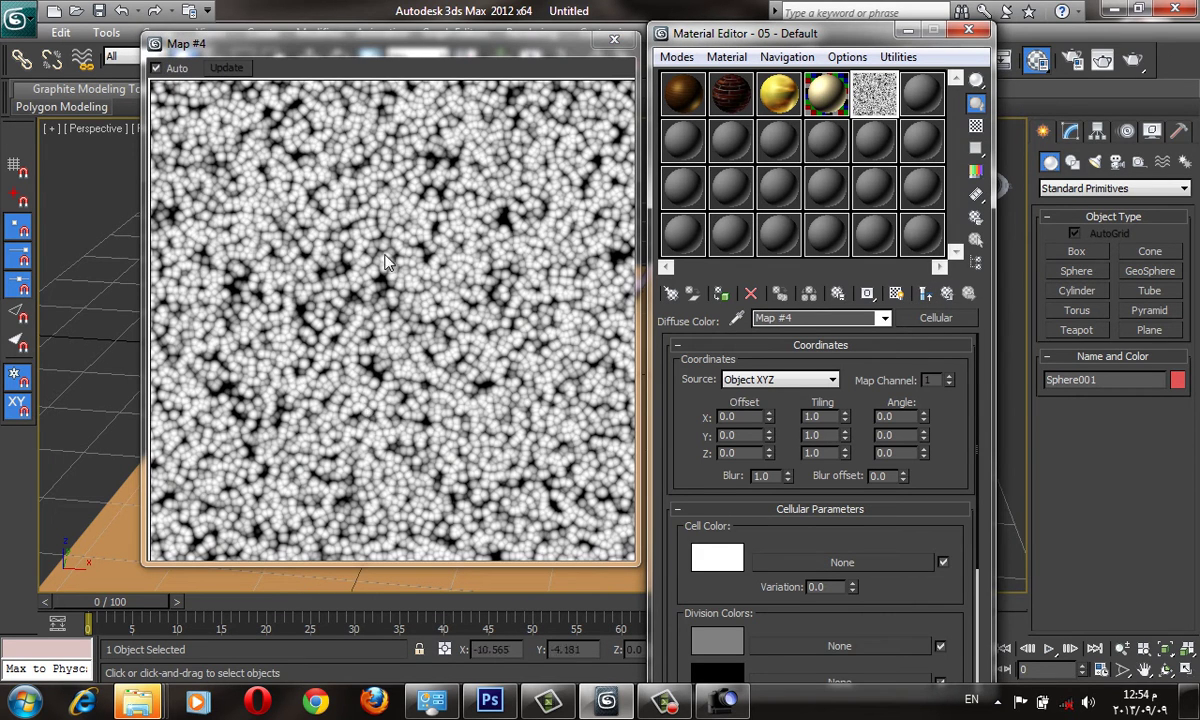
scroll(706, 483, "down", 5)
scroll(720, 470, "down", 1)
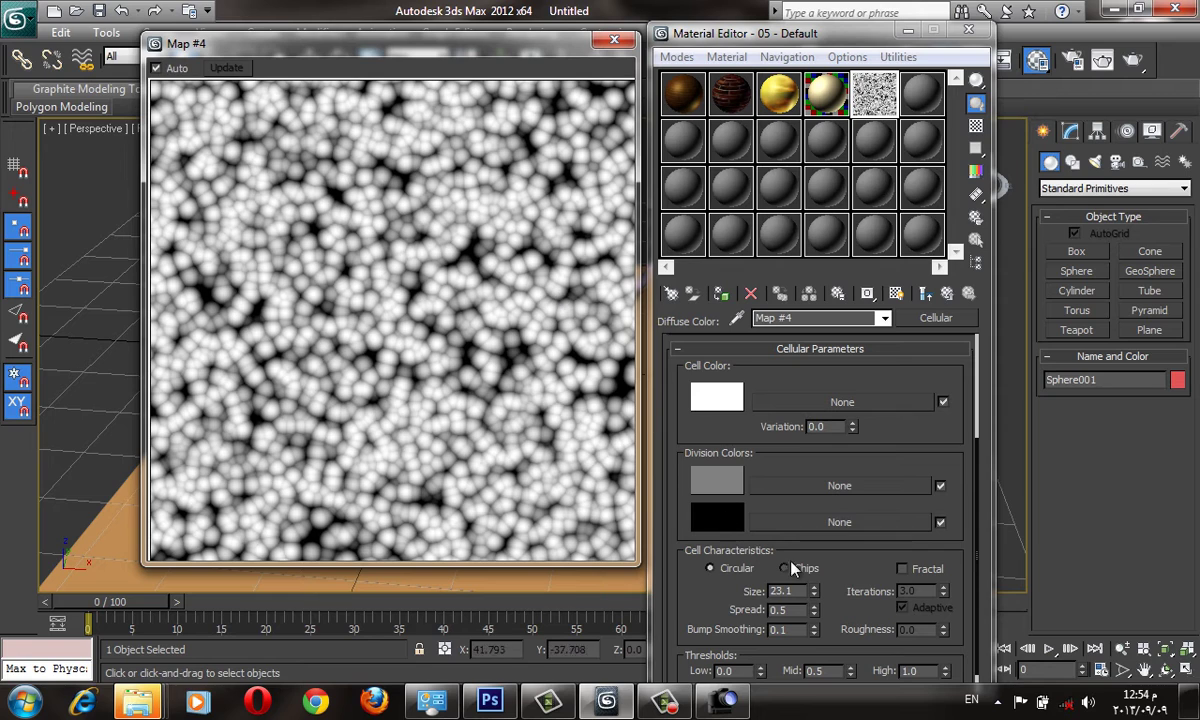
left_click_drag(814, 609, 804, 541)
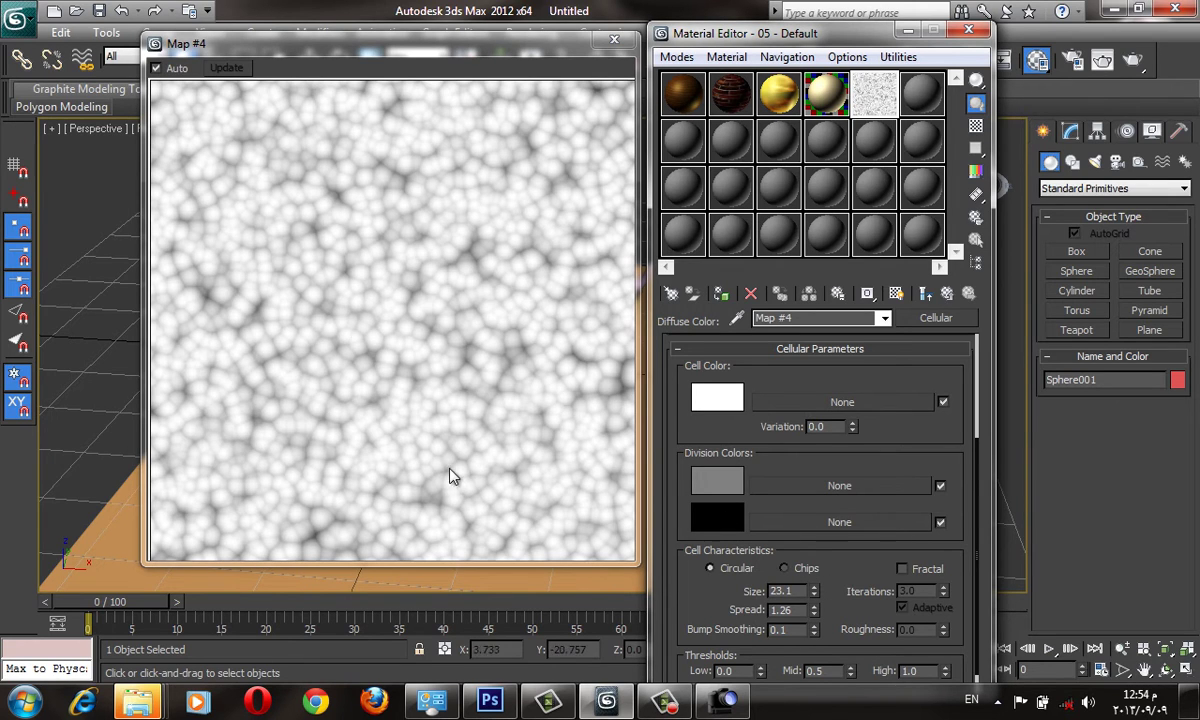
- Set the first Division Color to pale yellow (255, 239, 128) and close the Map #4 preview
scroll(848, 575, "down", 1)
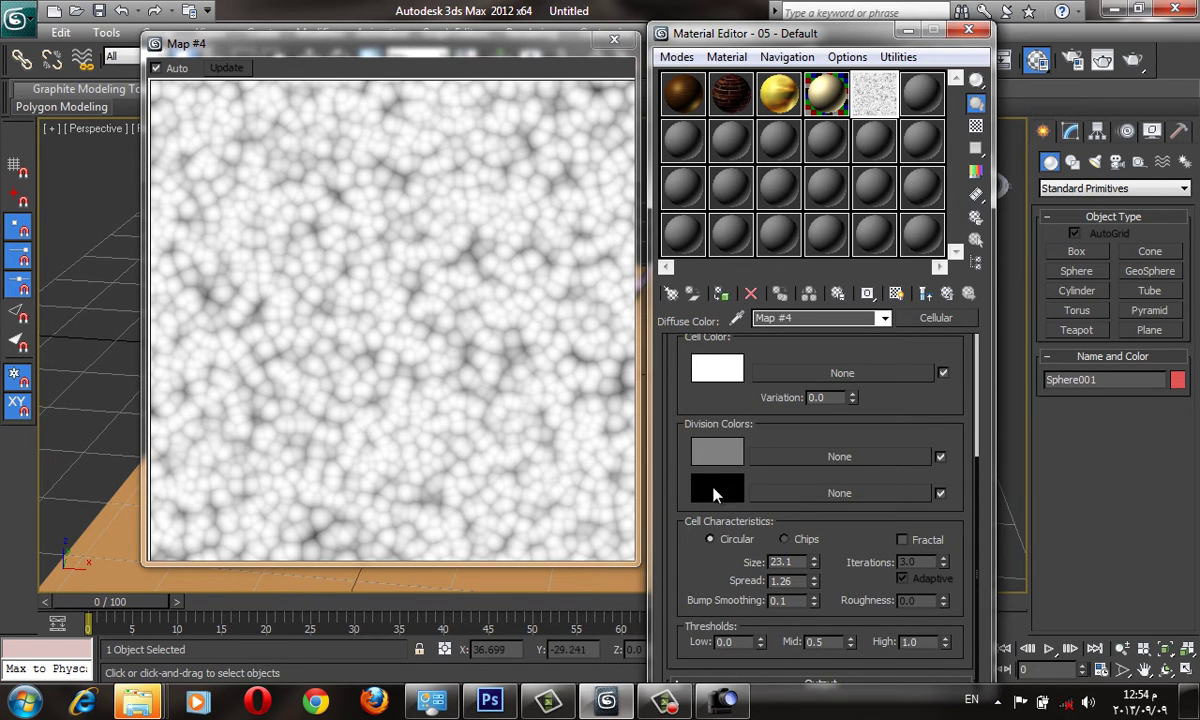
left_click(717, 453)
left_click_drag(836, 415, 781, 362)
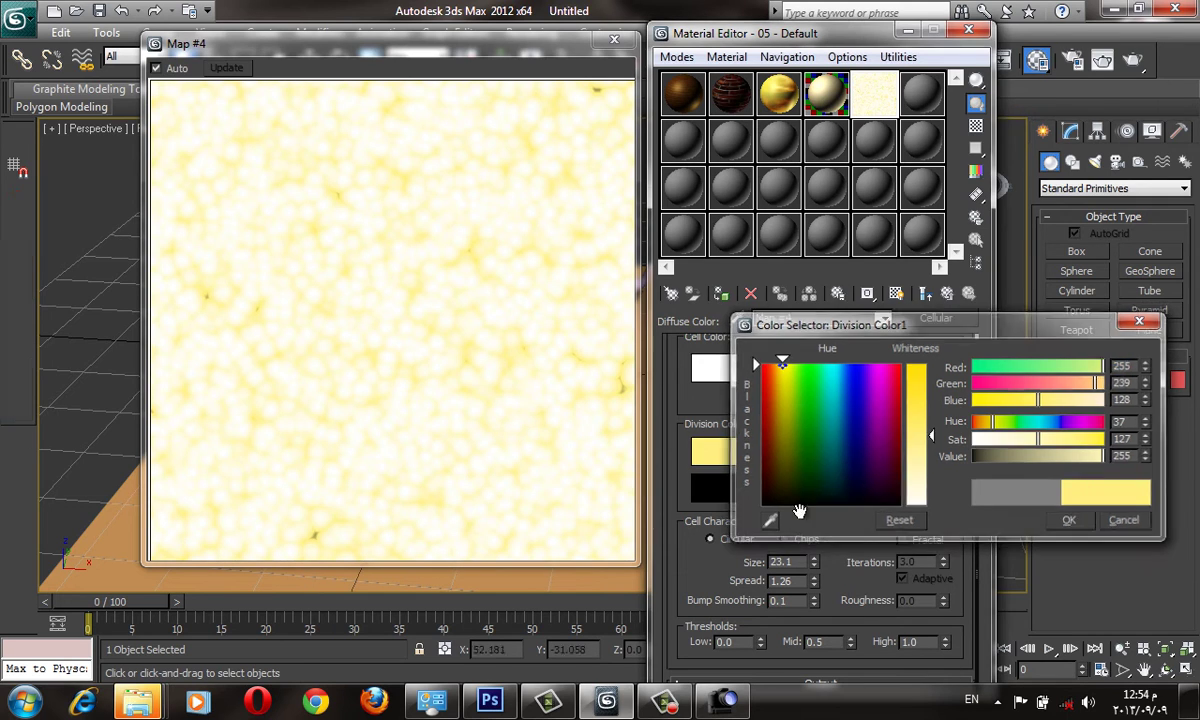
left_click(1069, 520)
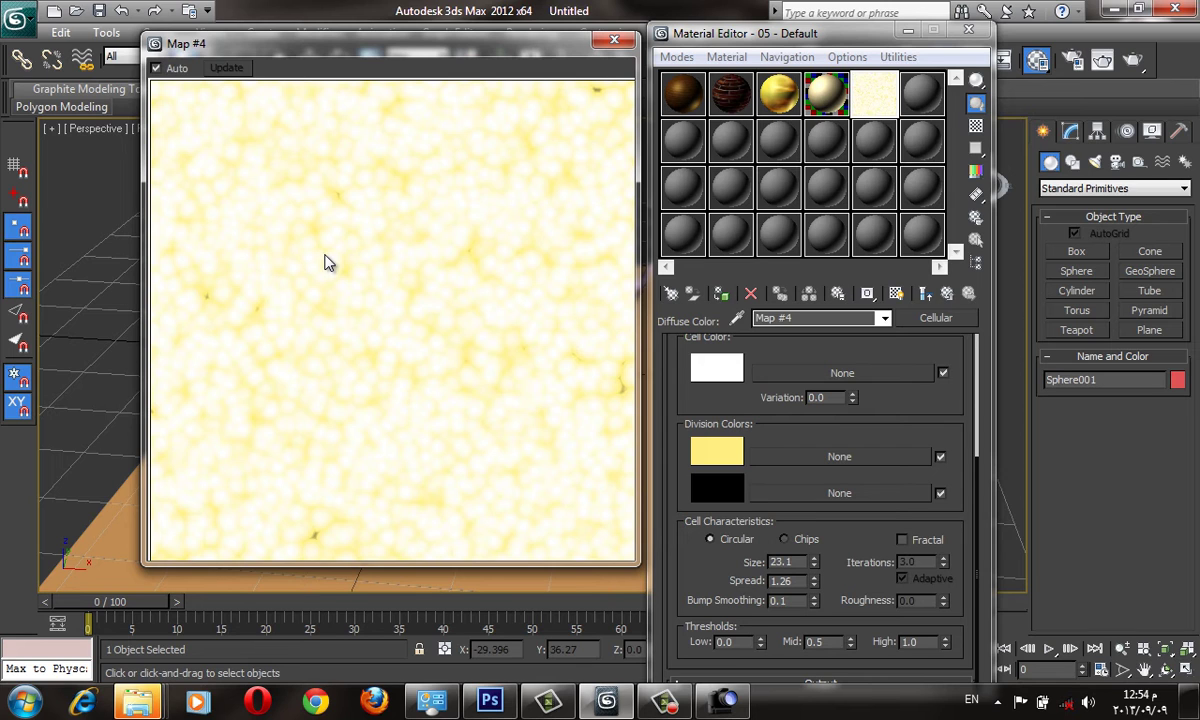
left_click(614, 39)
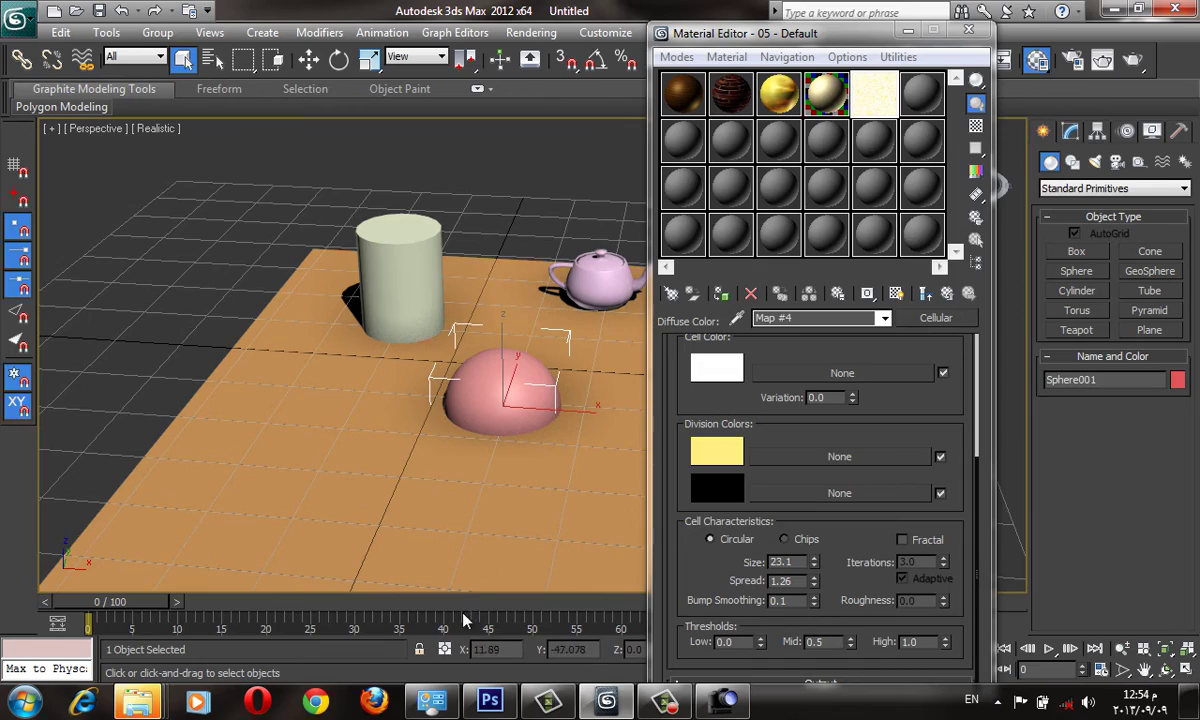
mouse_move(138, 701)
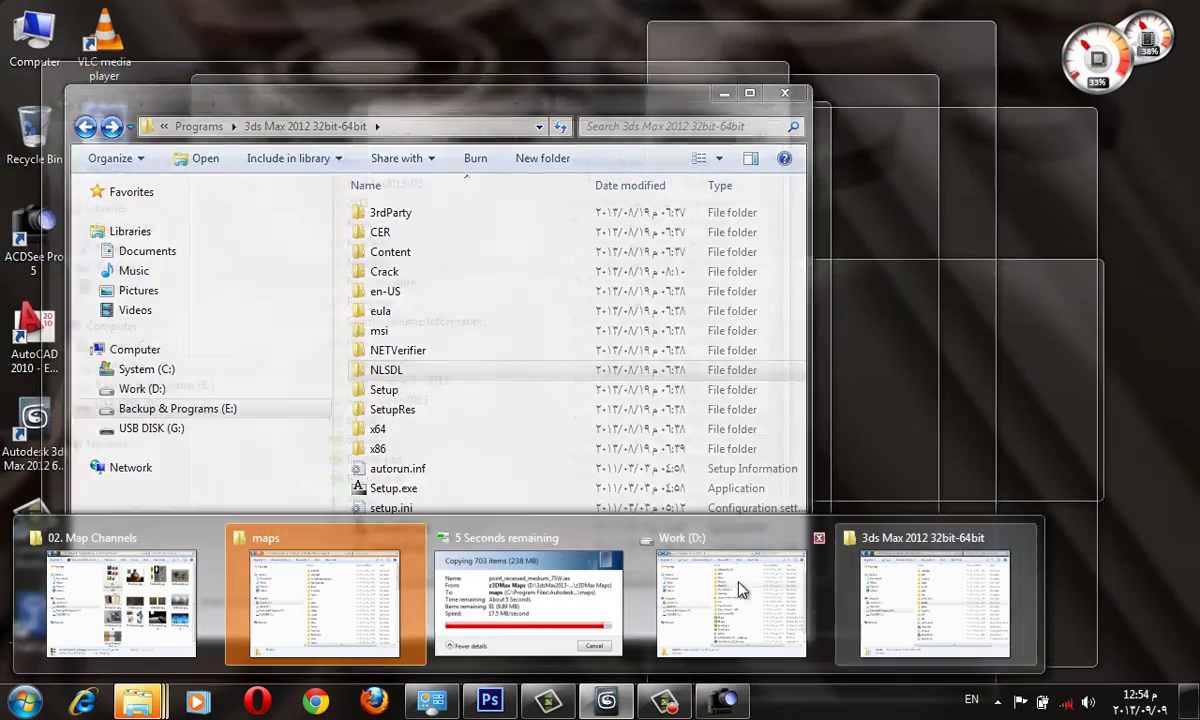
- From the Lecture 8 folder, open 03. 3DsMax maps and then 2d Maps.jpg
left_click(120, 600)
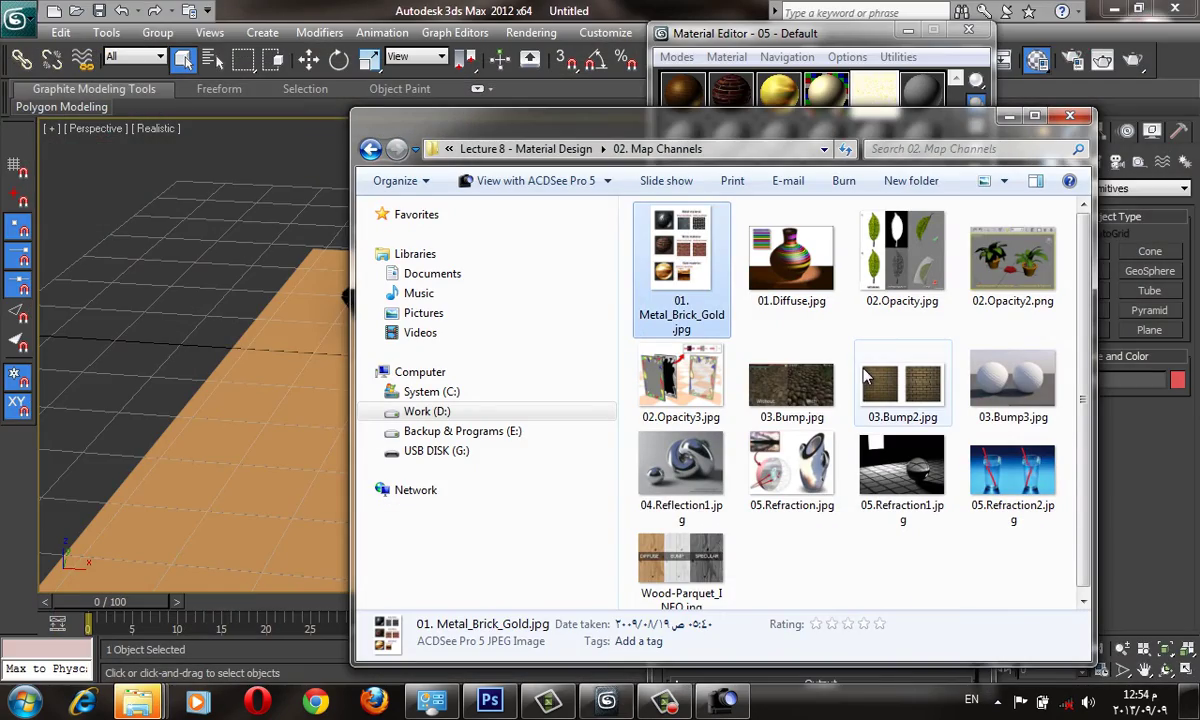
key("BackSpace")
key("Down")
key("Return")
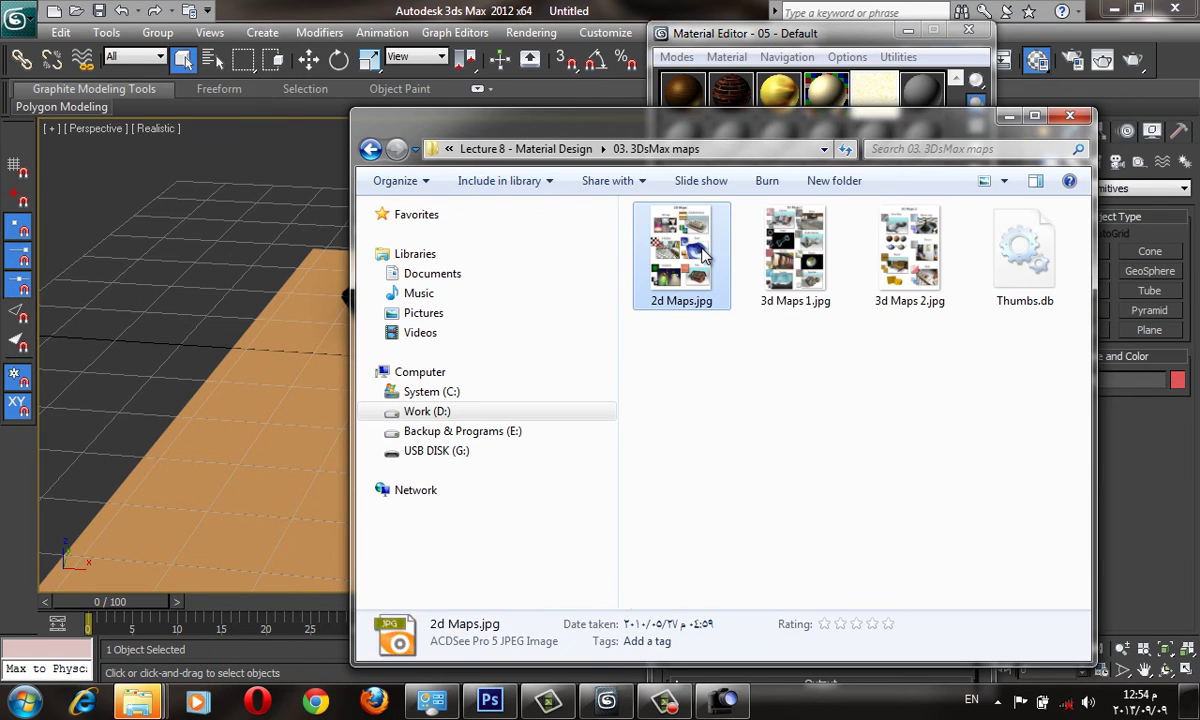
double_click(705, 255)
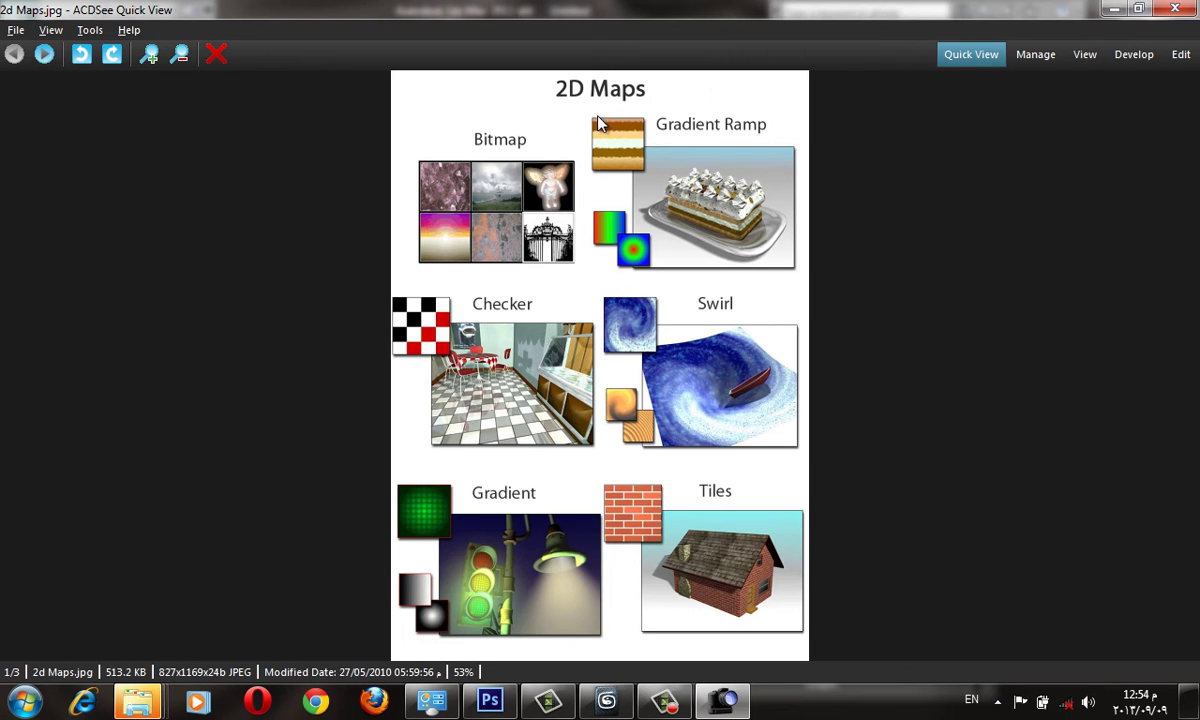
- Show the 2d Maps.jpg sheet full screen and zoom around its Bitmap, Checker, Swirl and Tiles examples
double_click(605, 184)
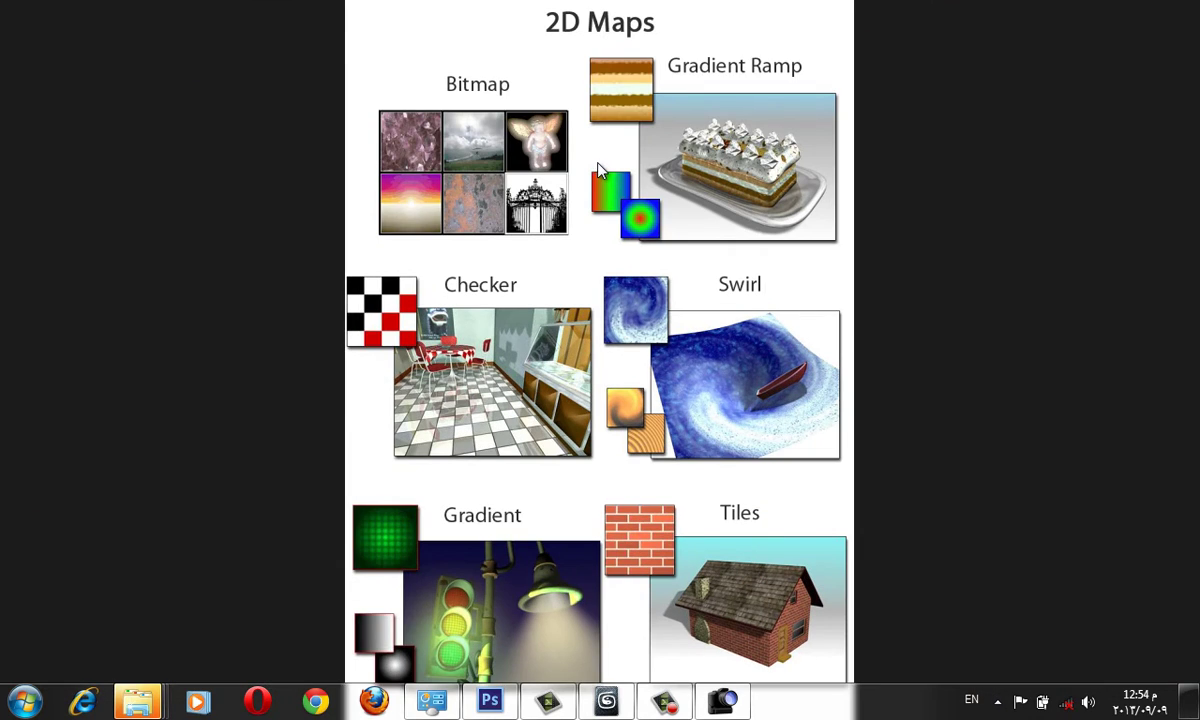
scroll(551, 151, "up", 2)
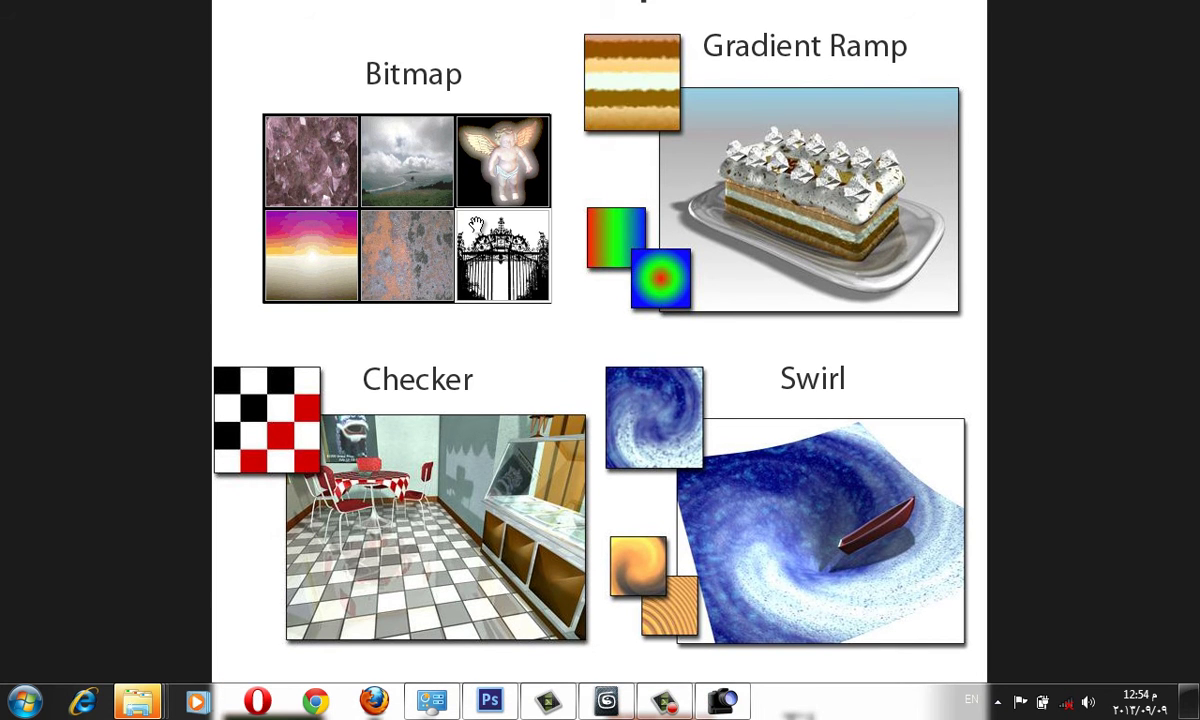
scroll(452, 254, "up", 1)
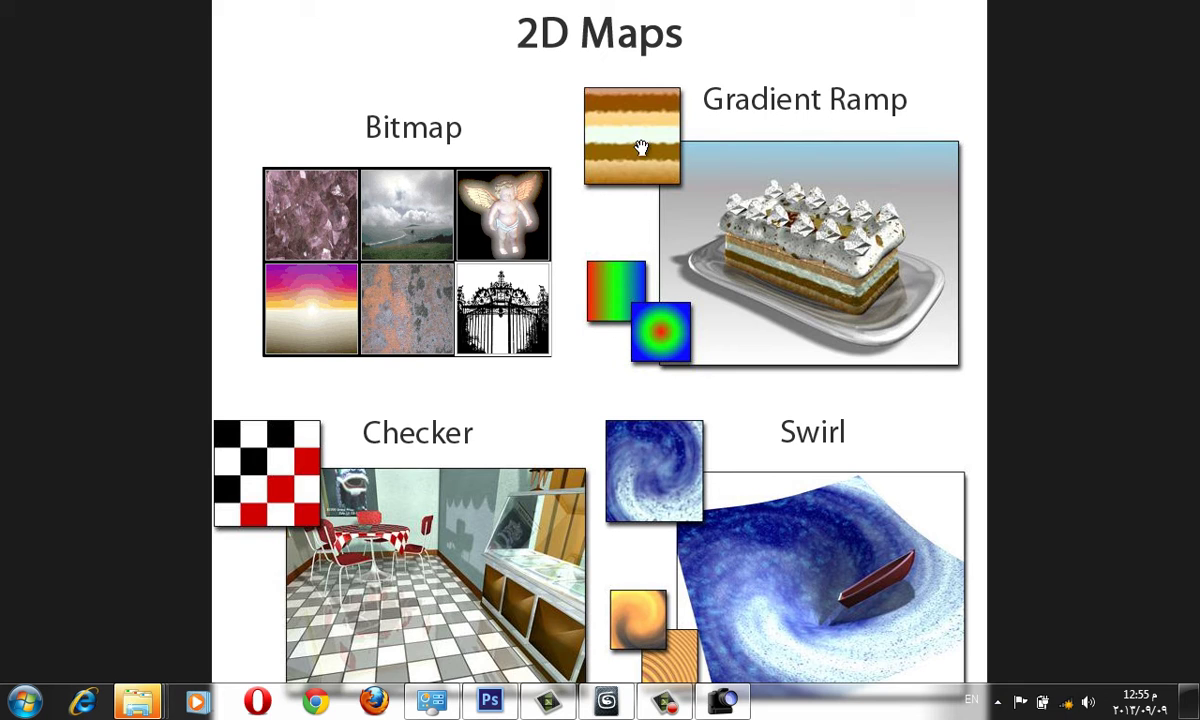
scroll(656, 142, "down", 1)
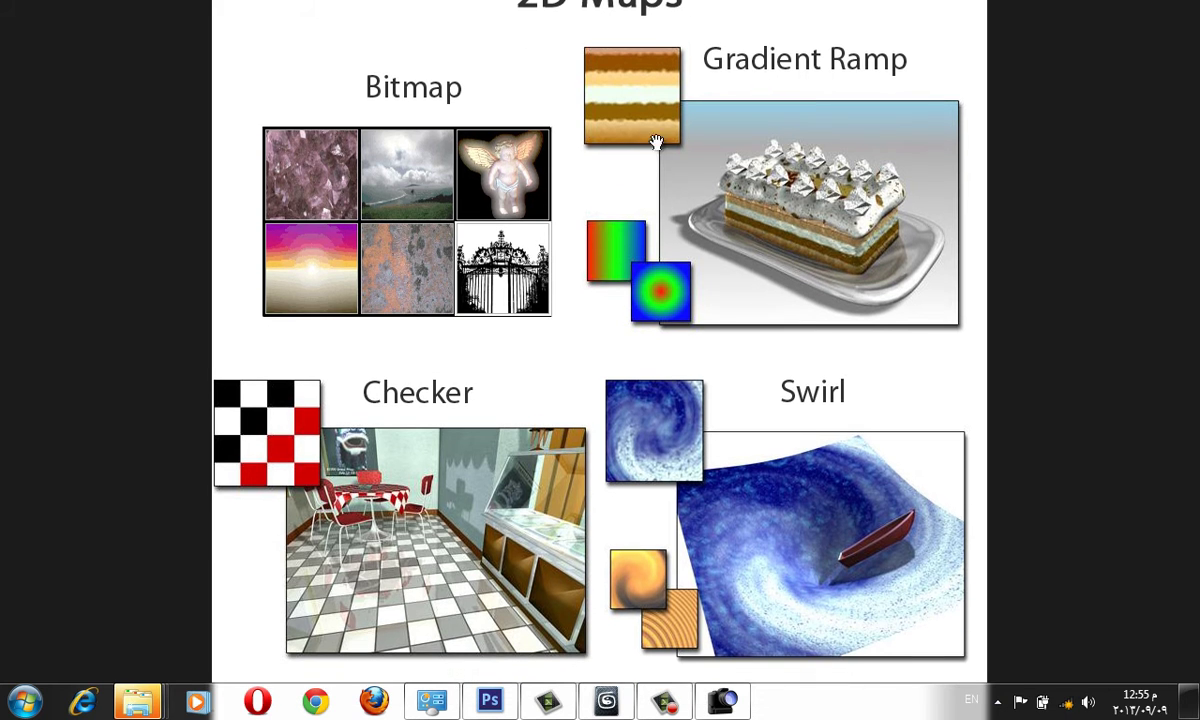
scroll(790, 167, "down", 2)
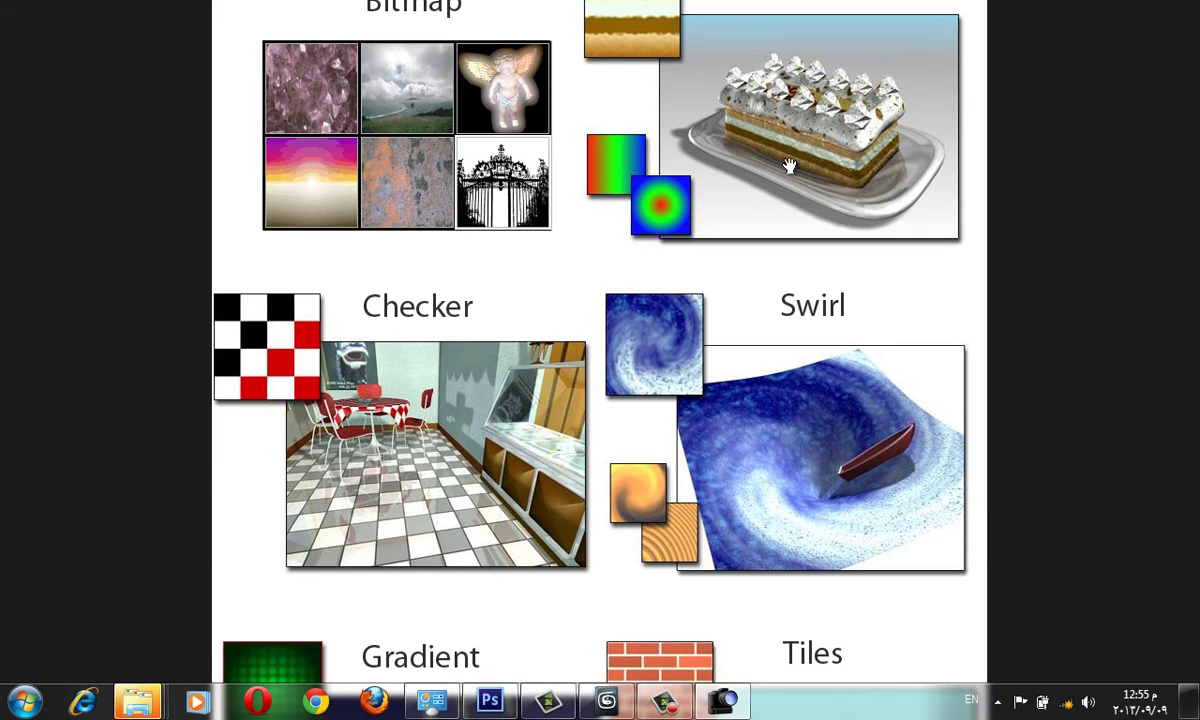
scroll(795, 200, "up", 1)
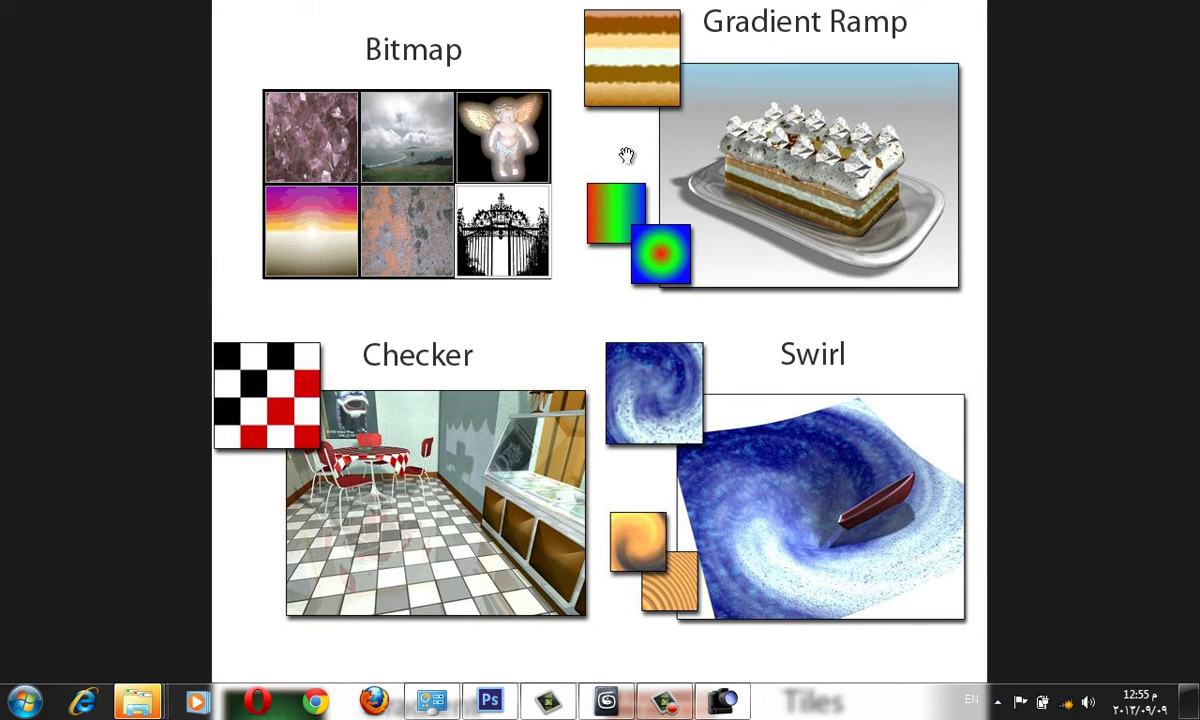
scroll(496, 332, "down", 1)
scroll(400, 270, "down", 1)
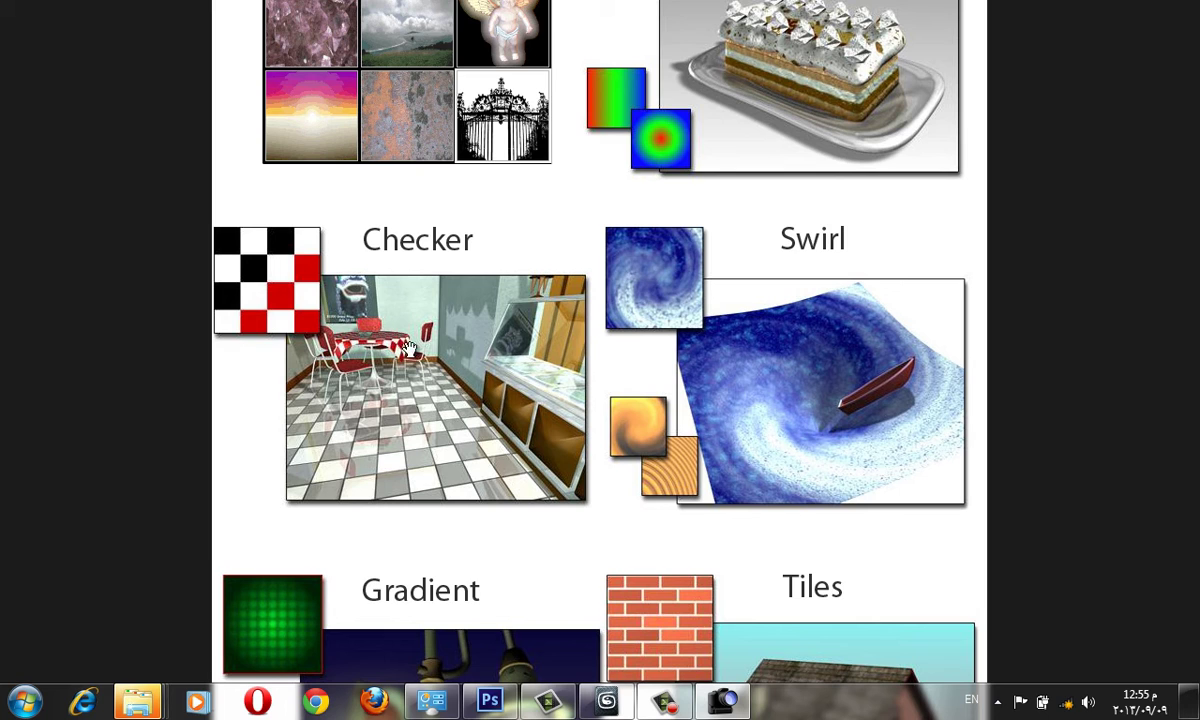
scroll(425, 444, "down", 1)
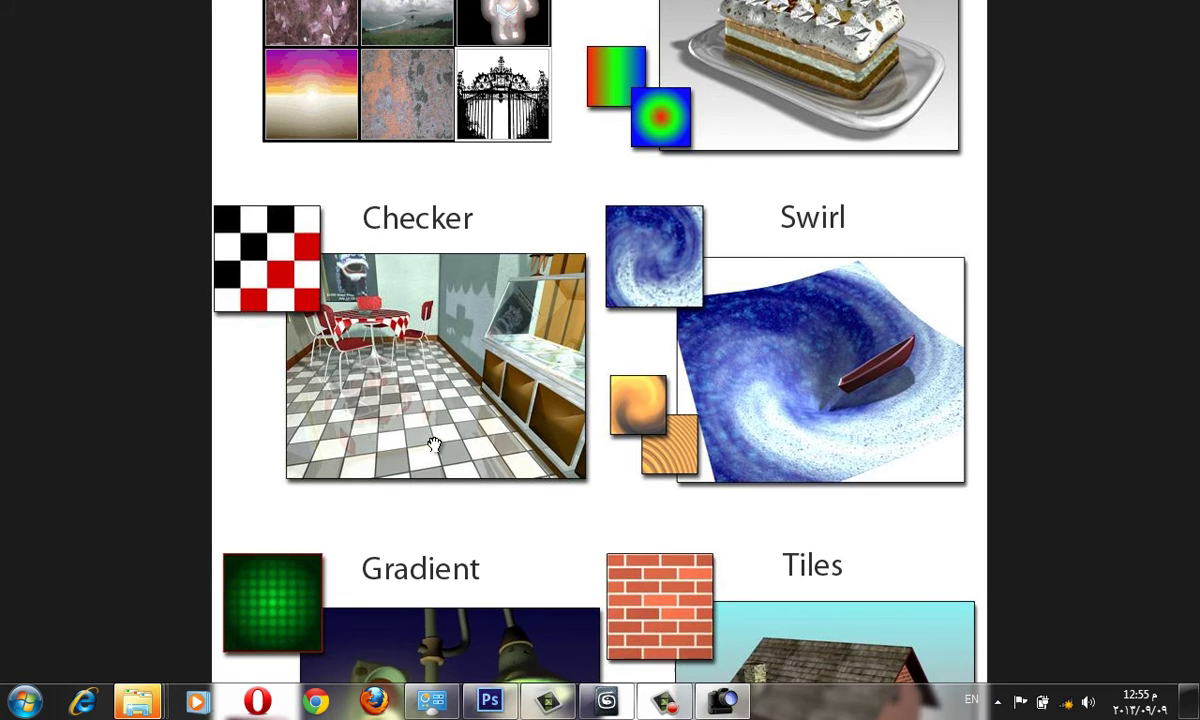
scroll(435, 444, "down", 1)
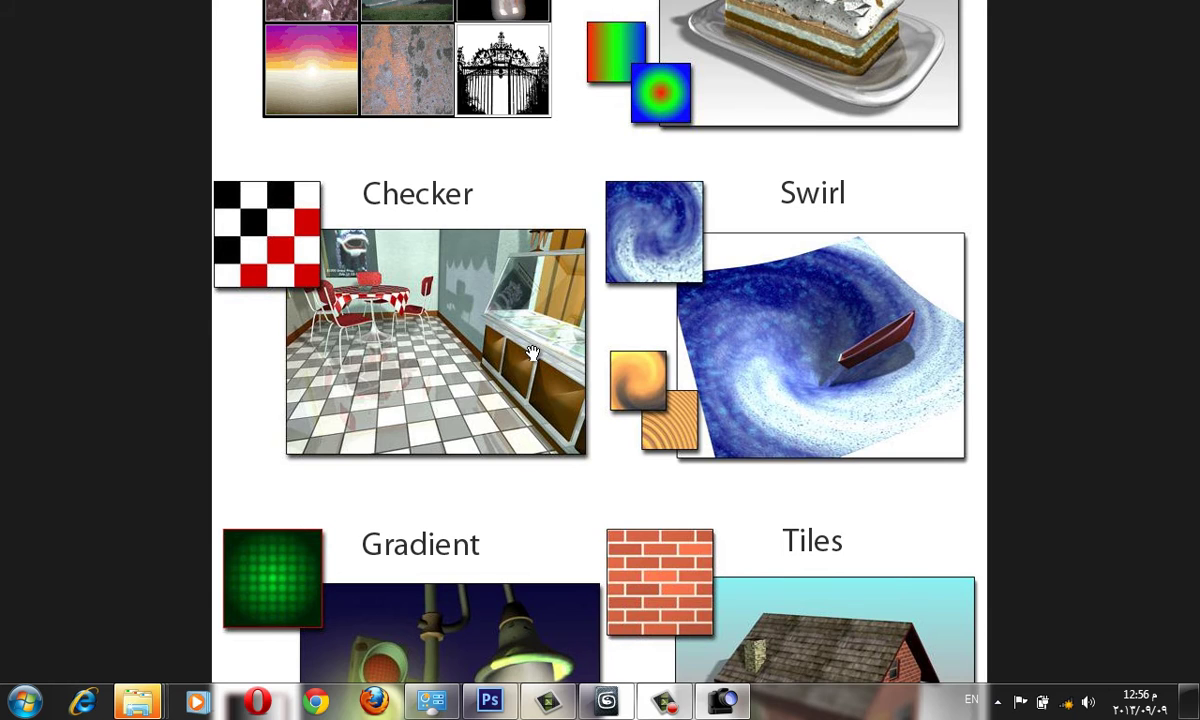
scroll(486, 362, "down", 3)
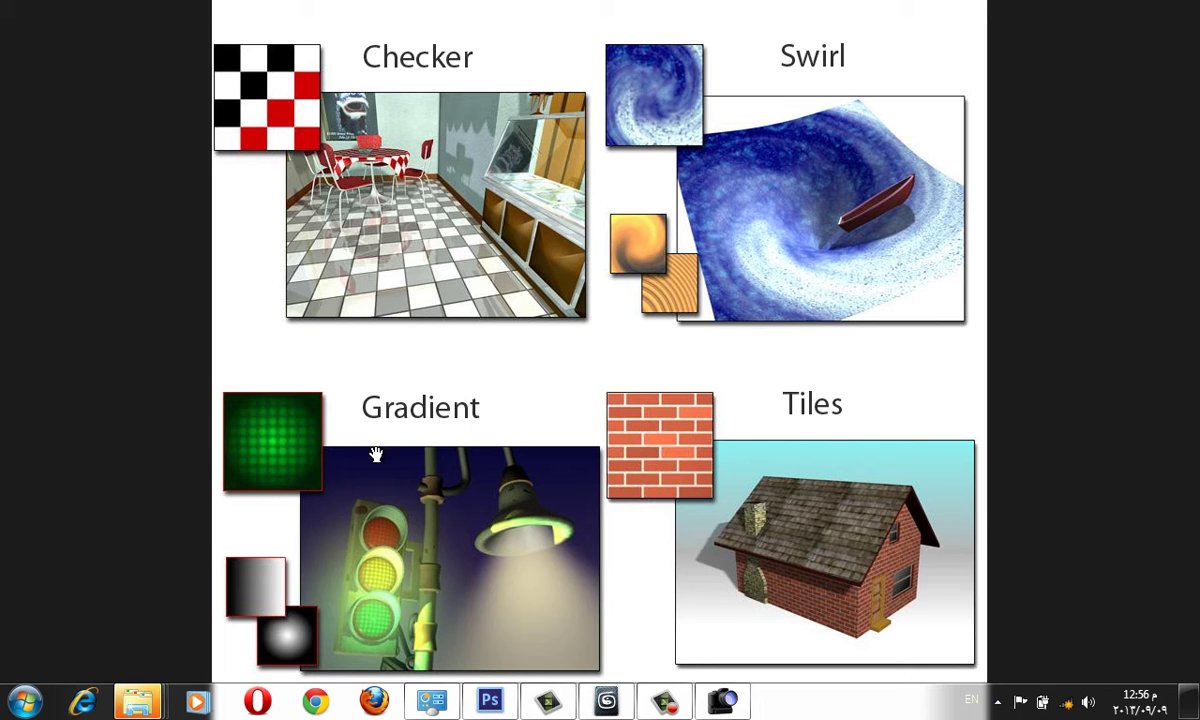
- Zoom the 2D Maps sheet to screen width and pan to the Gradient and Tiles examples
key("ctrl+2")
left_click_drag(378, 455, 380, 288)
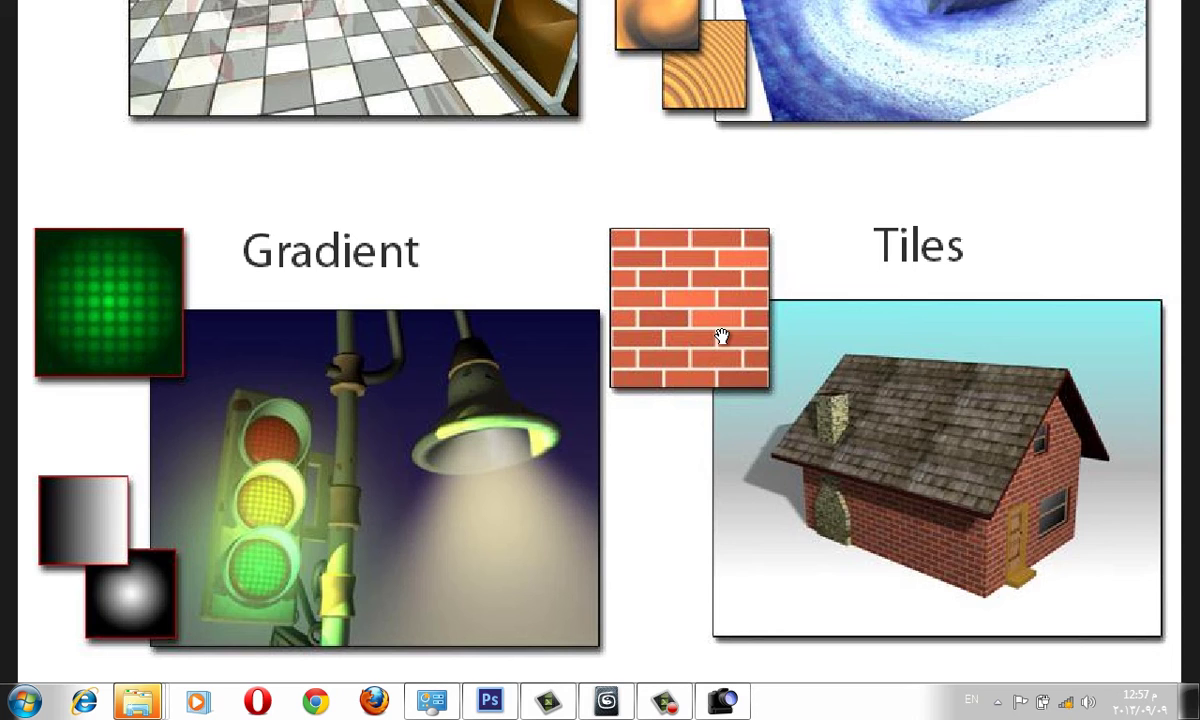
- Advance through the 3D Maps 1 sheet to the 3D Maps 2 sheet in full screen
left_click(622, 386)
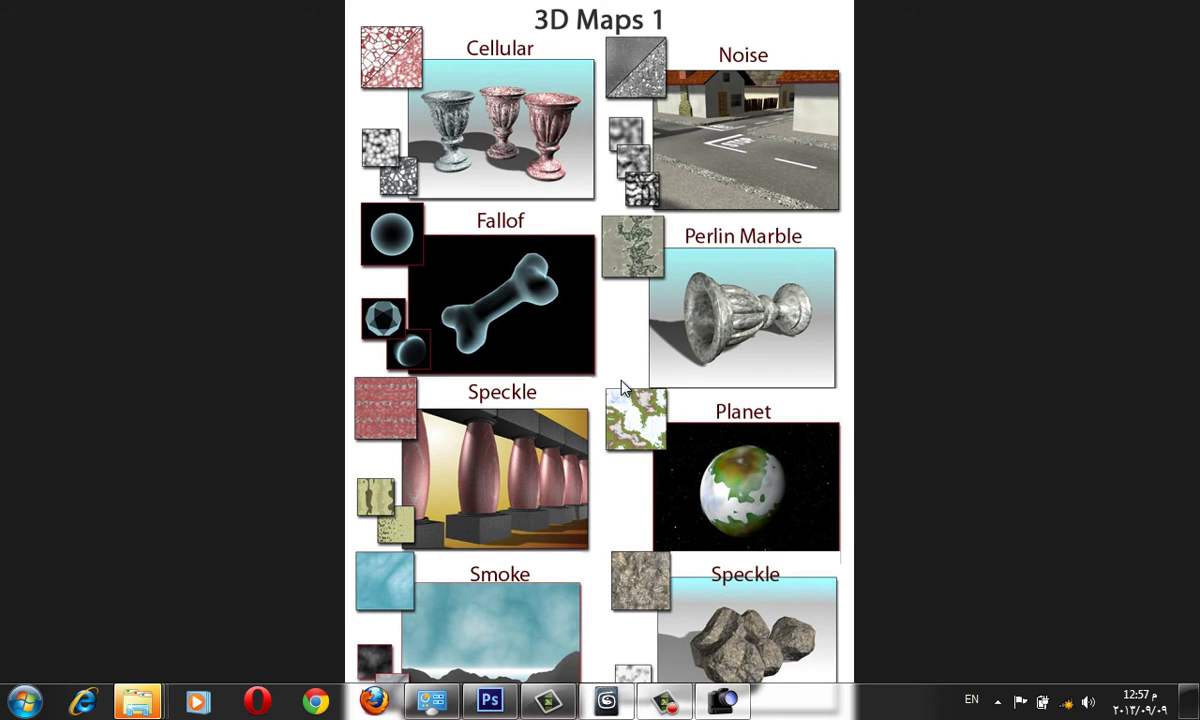
double_click(602, 317)
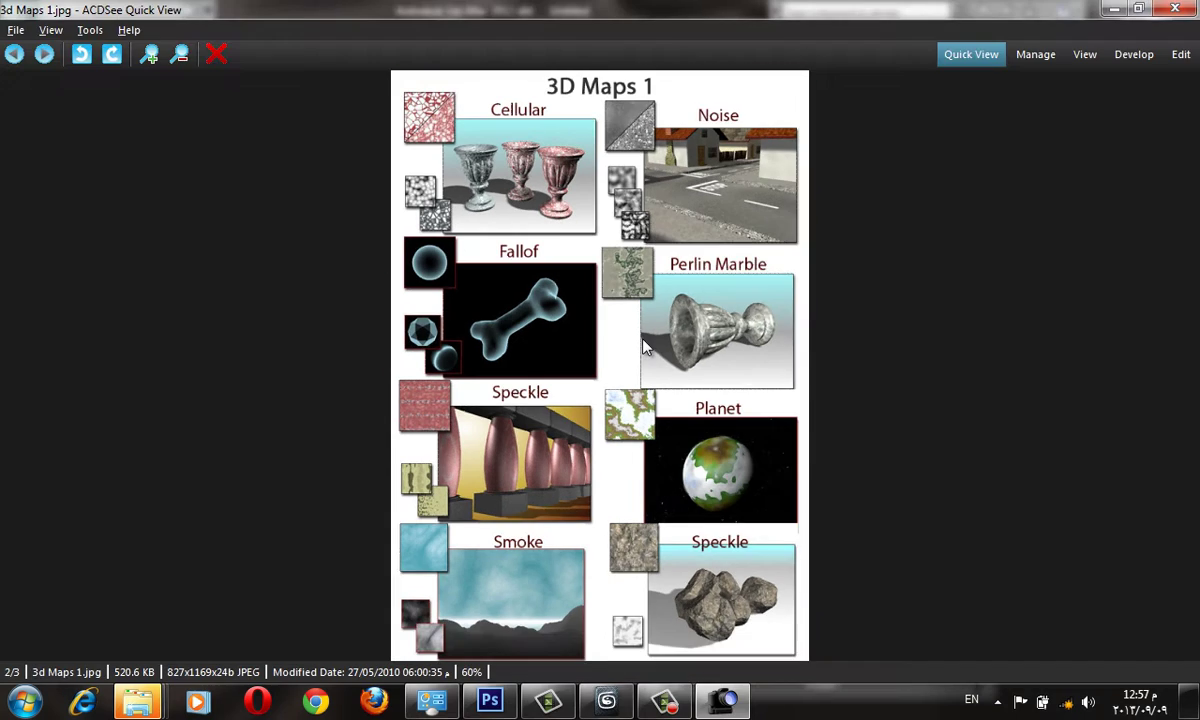
double_click(602, 317)
left_click(717, 238)
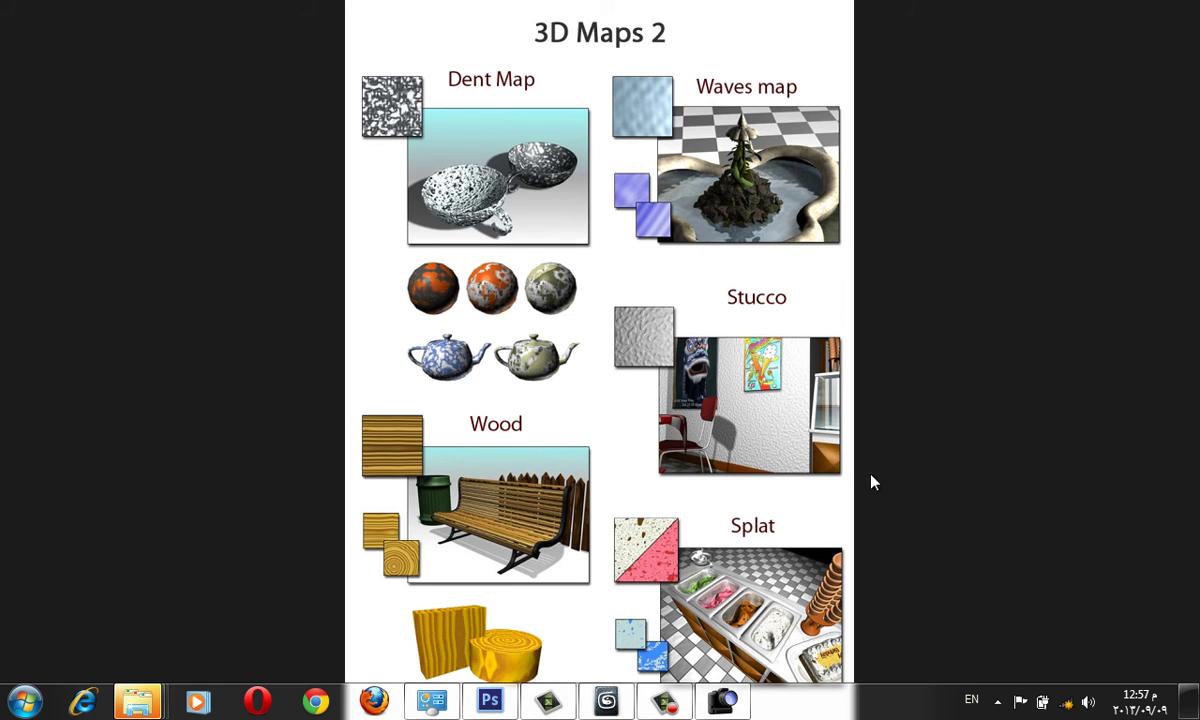
- Zoom and pan over the Stucco, Splat and Dent examples, then return to 3D Maps 1
scroll(611, 316, "up", 3)
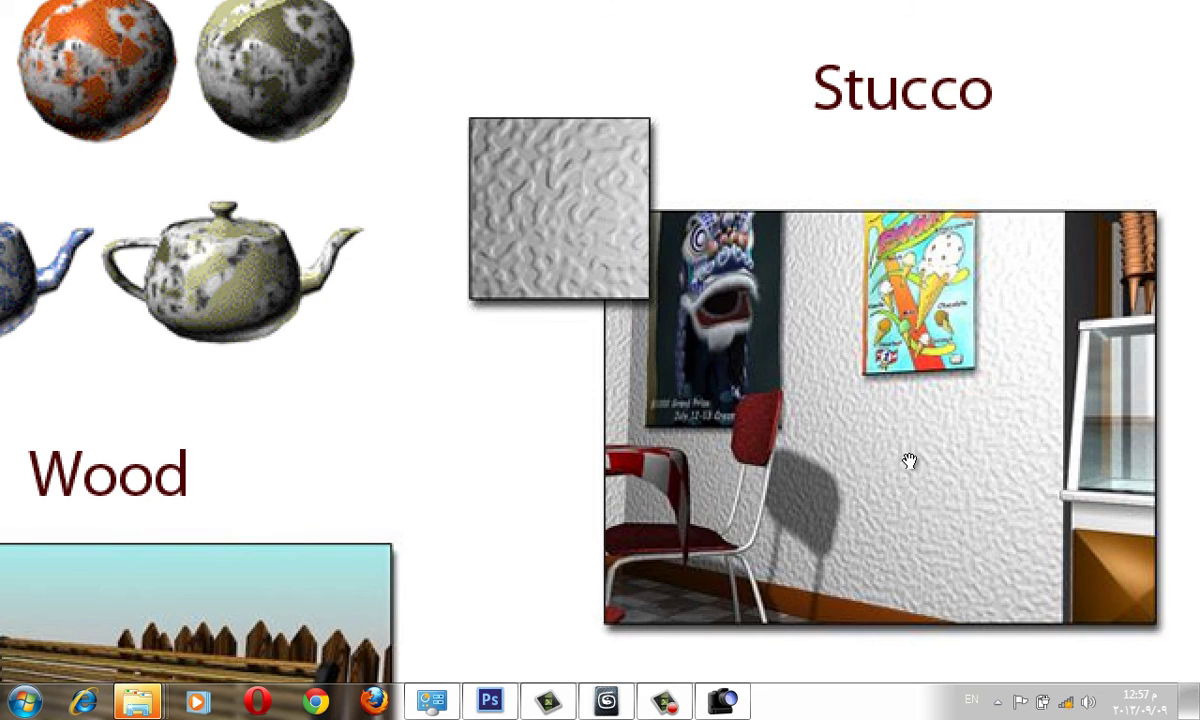
left_click_drag(905, 455, 883, 378)
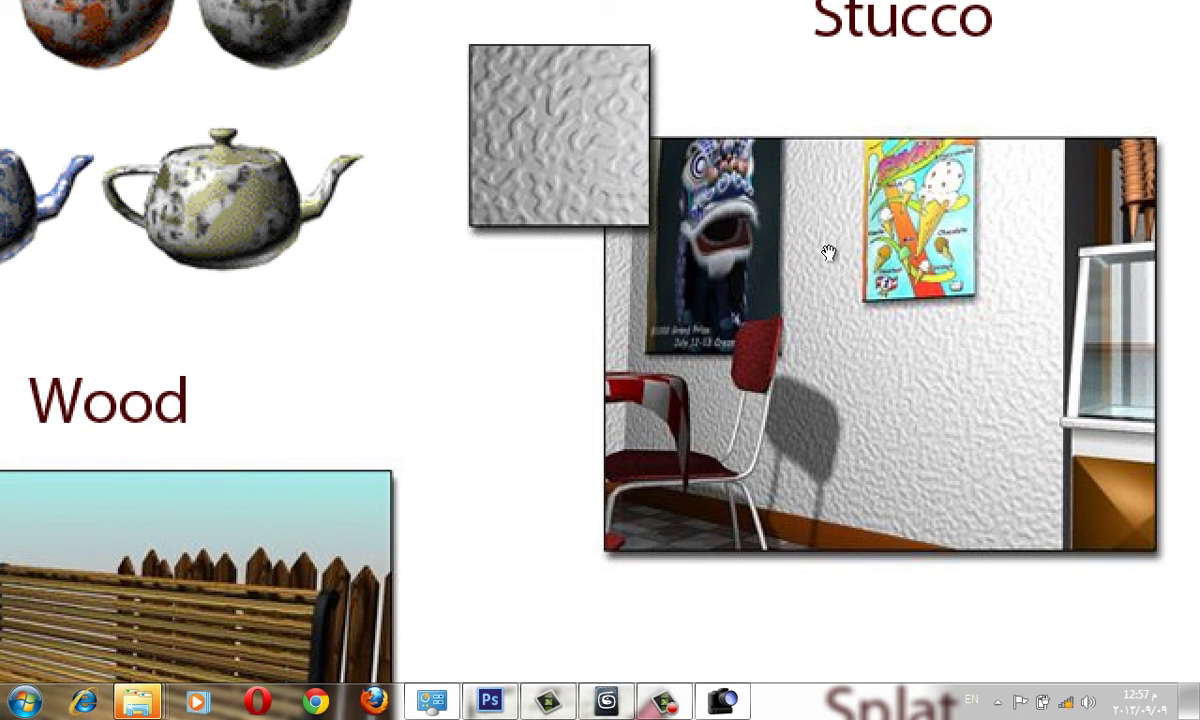
mouse_move(943, 440)
left_mouse_down()
mouse_move(960, 405)
mouse_move(953, 376)
left_mouse_up()
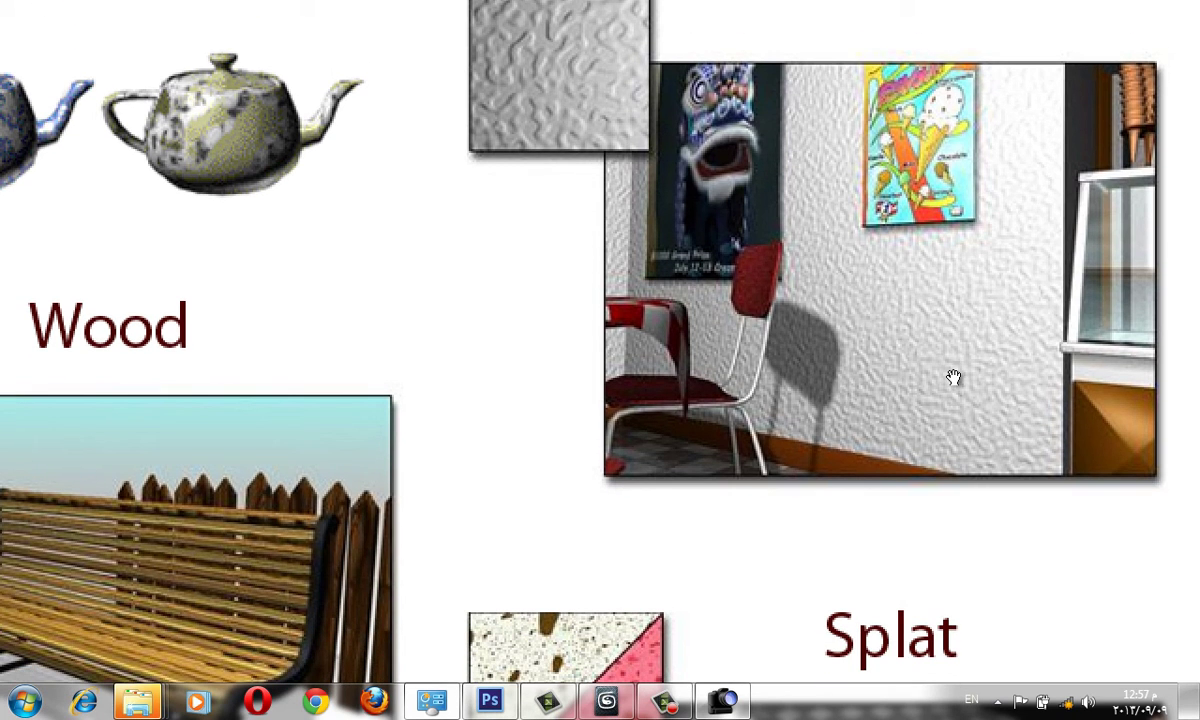
scroll(798, 552, "down", 1)
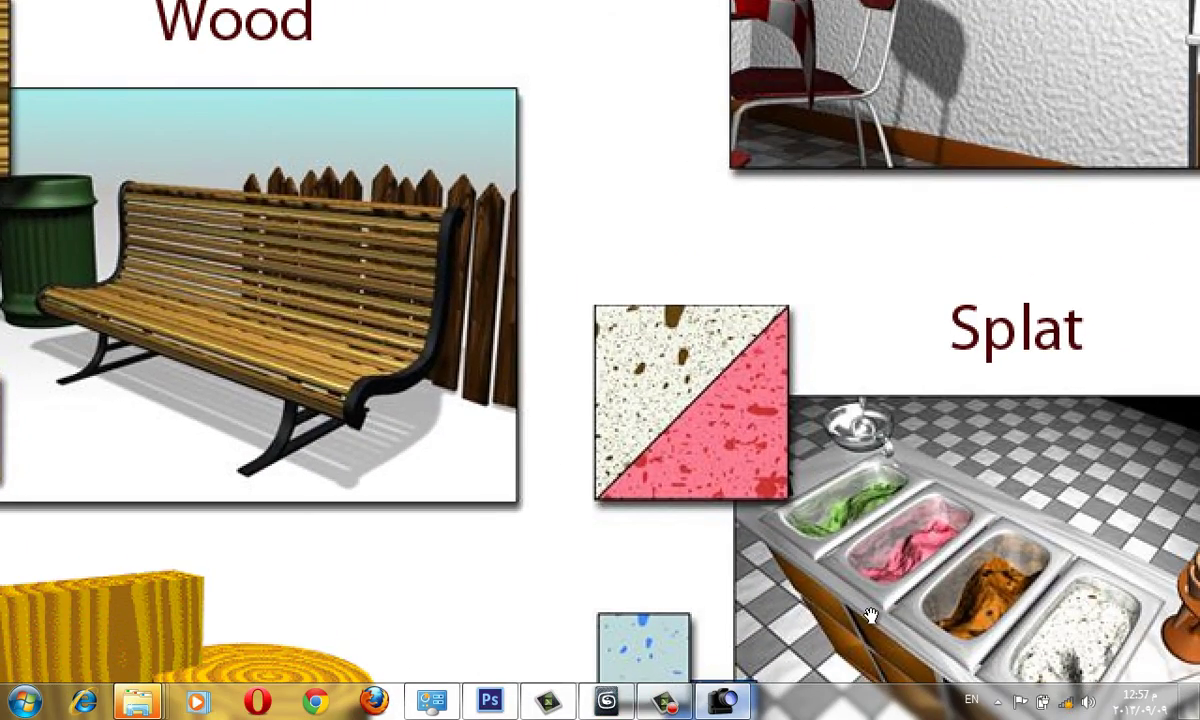
scroll(870, 614, "down", 5)
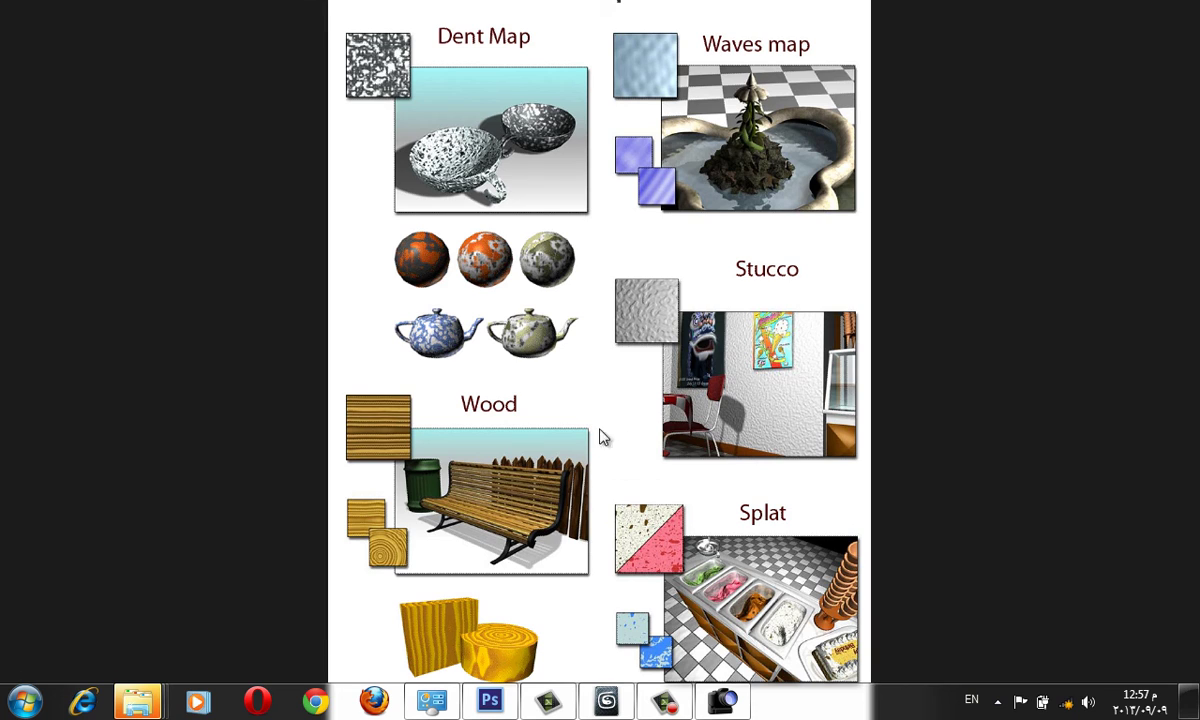
scroll(475, 213, "up", 4)
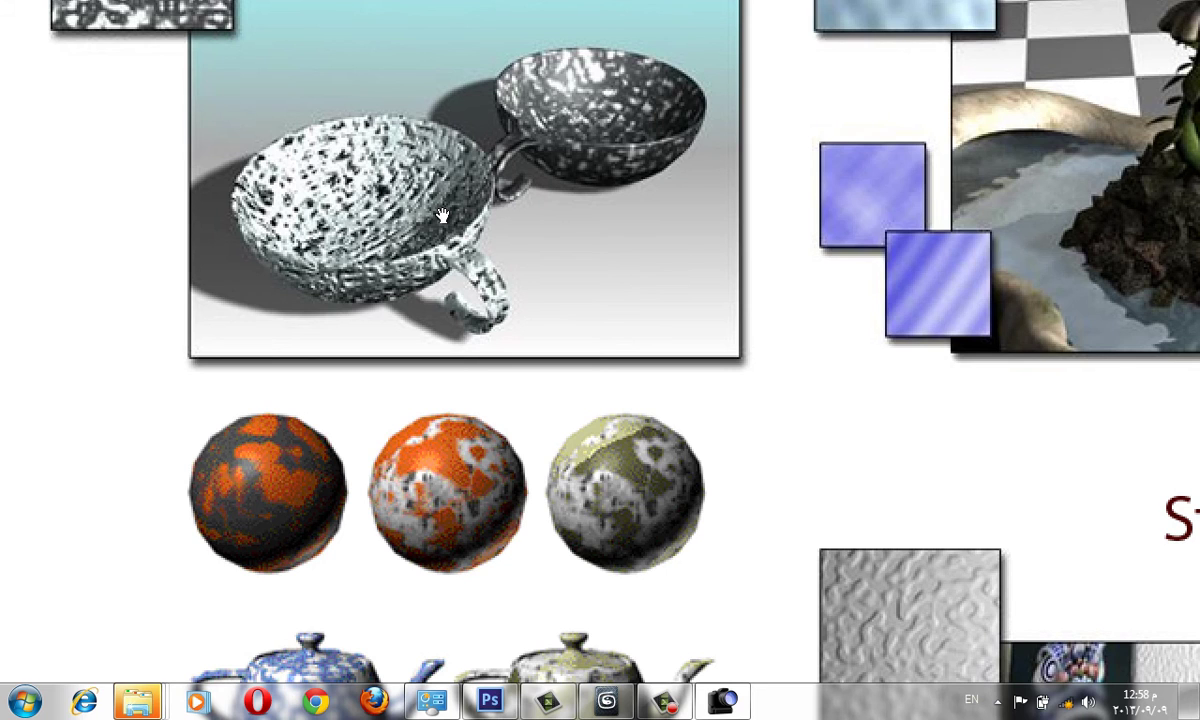
scroll(442, 215, "up", 3)
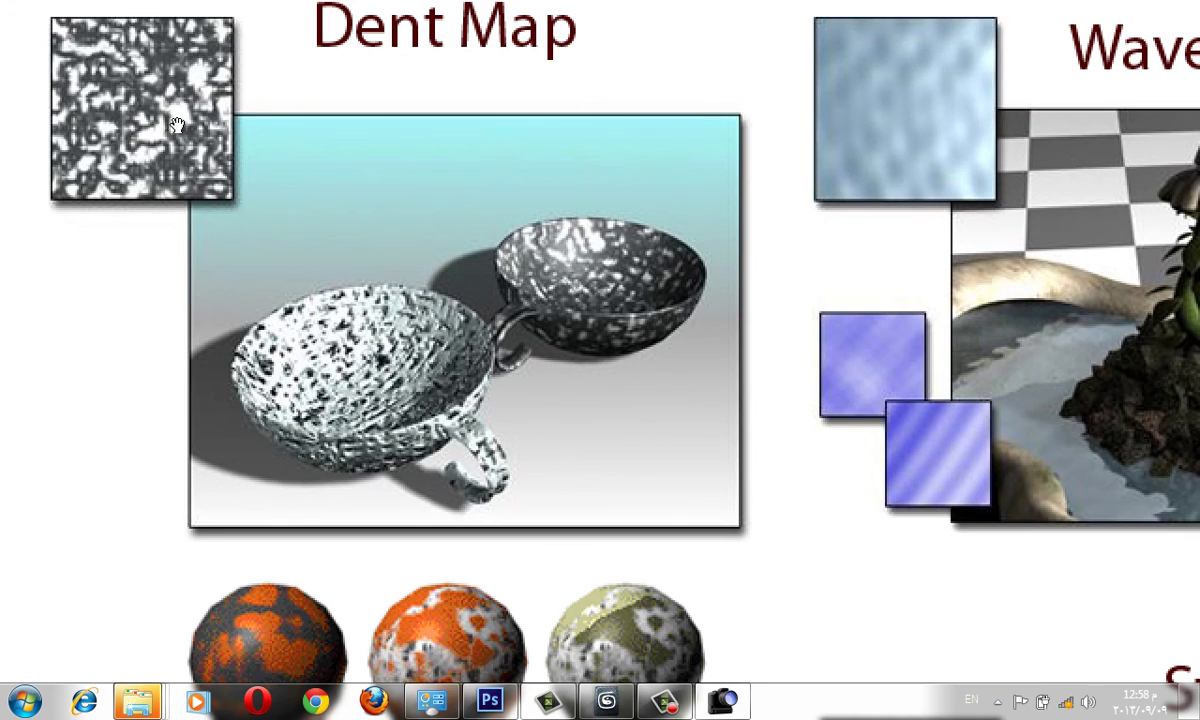
scroll(184, 125, "down", 1)
scroll(150, 140, "down", 1)
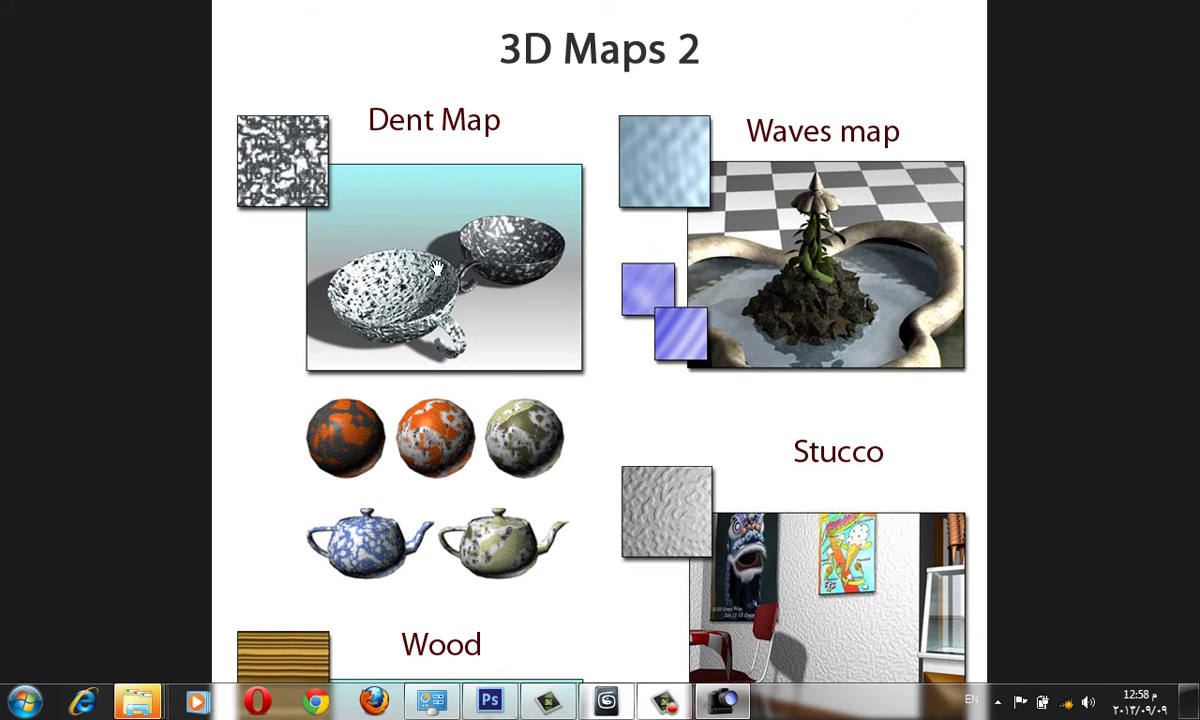
key("Left")
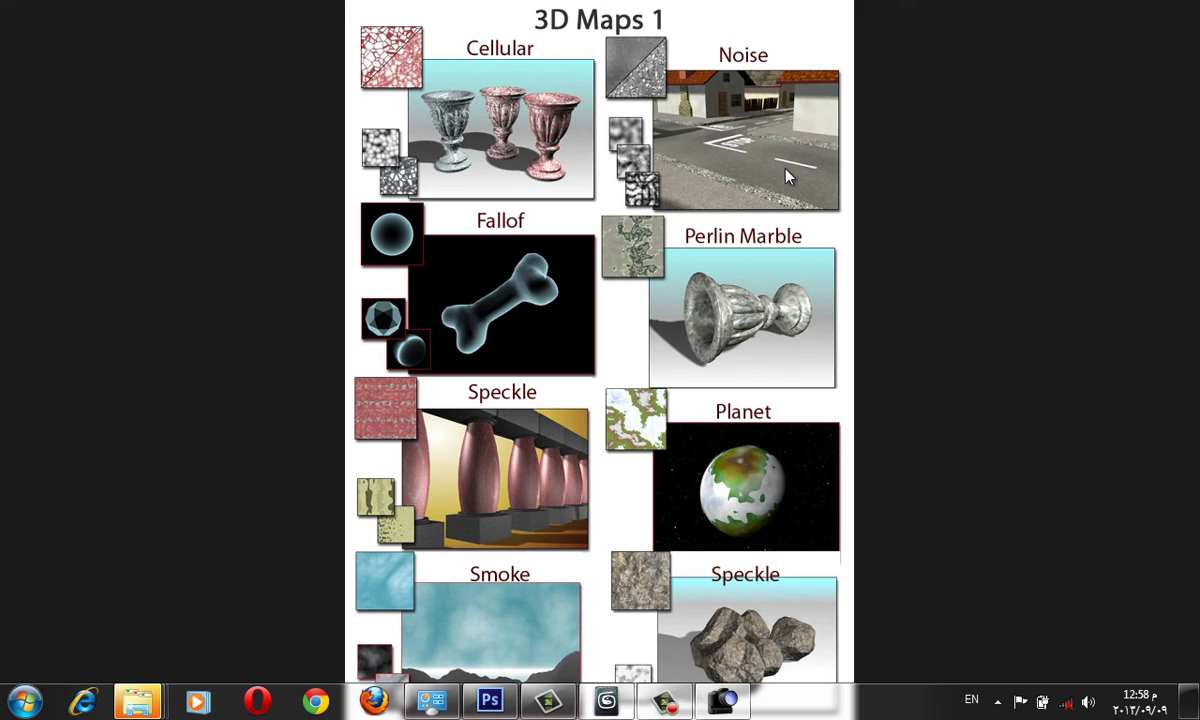
- Zoom and pan the 3D Maps 1 sheet to study the Cellular swatches and vase bases
scroll(763, 186, "up", 3)
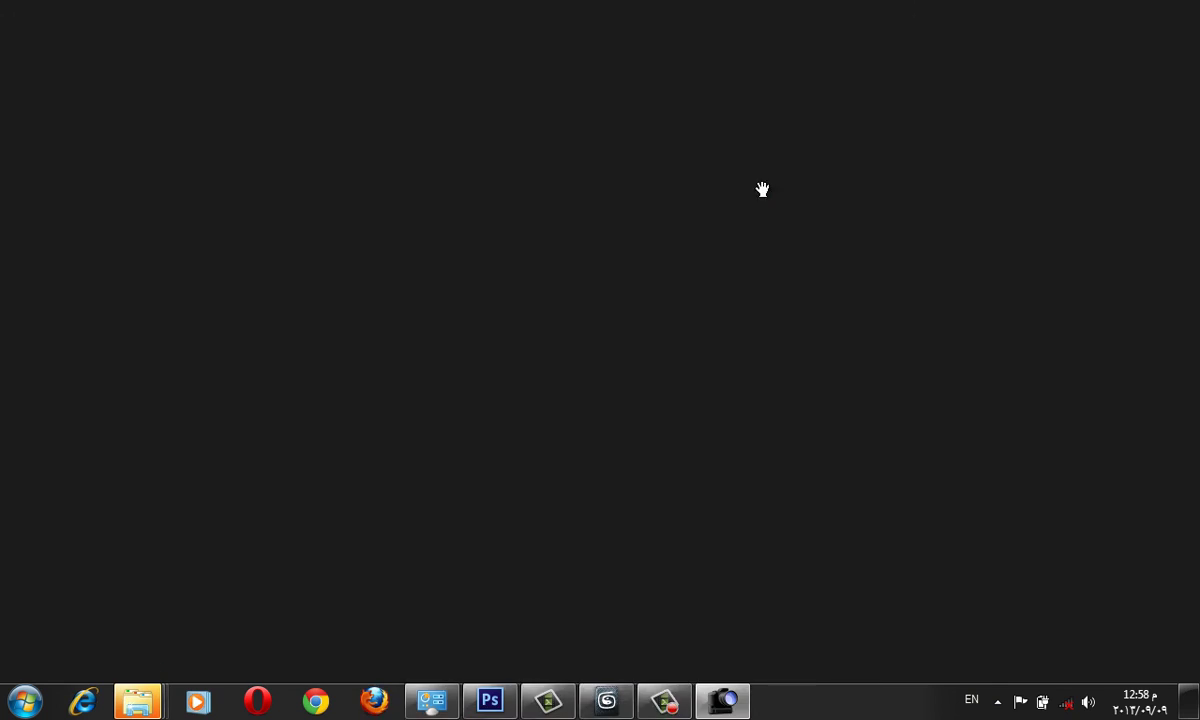
left_click_drag(694, 115, 684, 643)
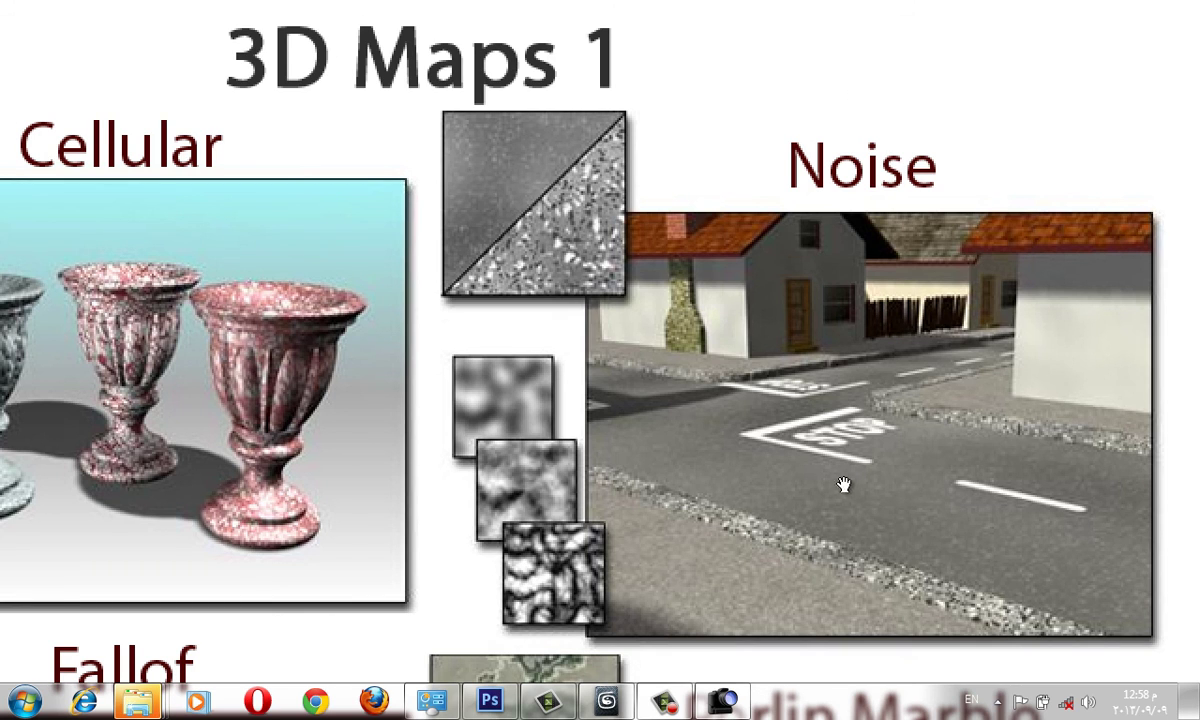
key("Right")
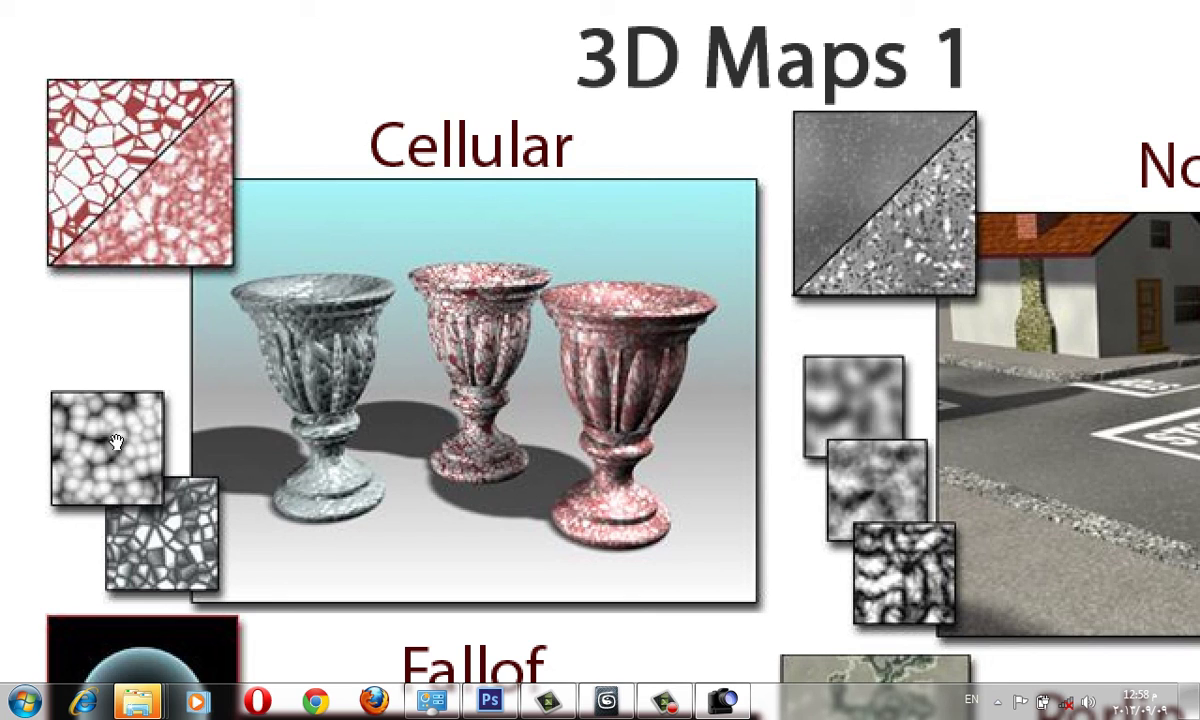
scroll(118, 444, "up", 5)
left_click_drag(118, 444, 937, 112)
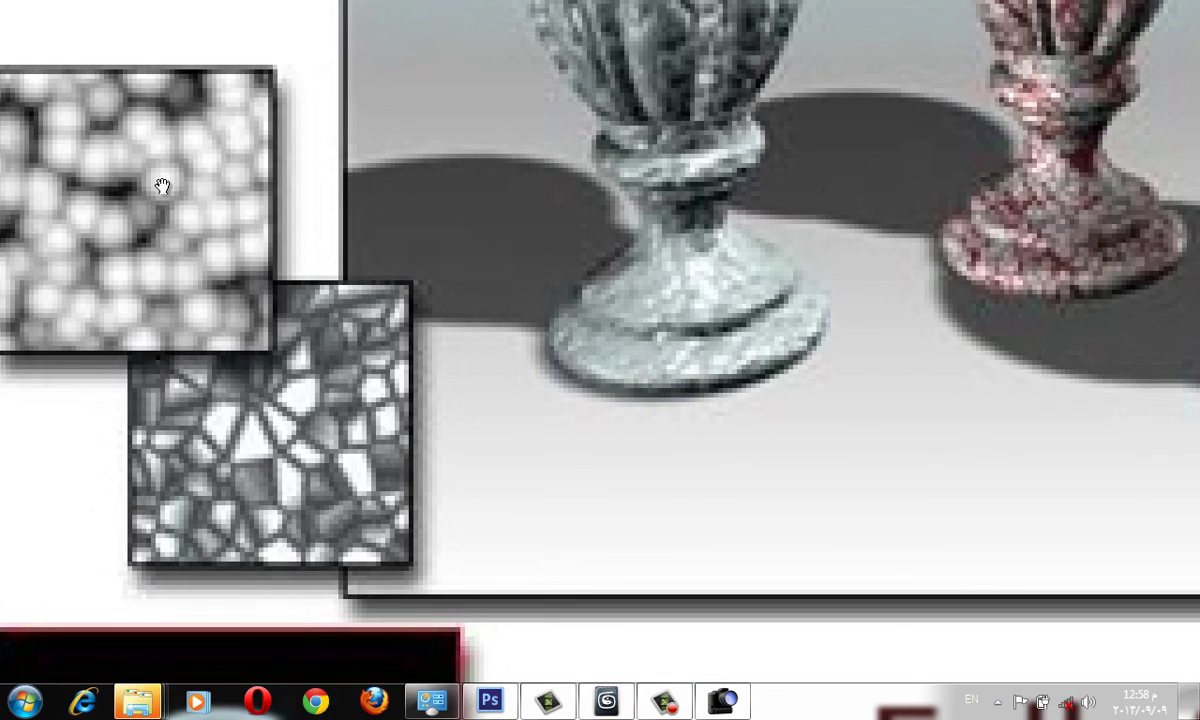
left_click_drag(199, 194, 219, 211)
scroll(340, 311, "down", 2)
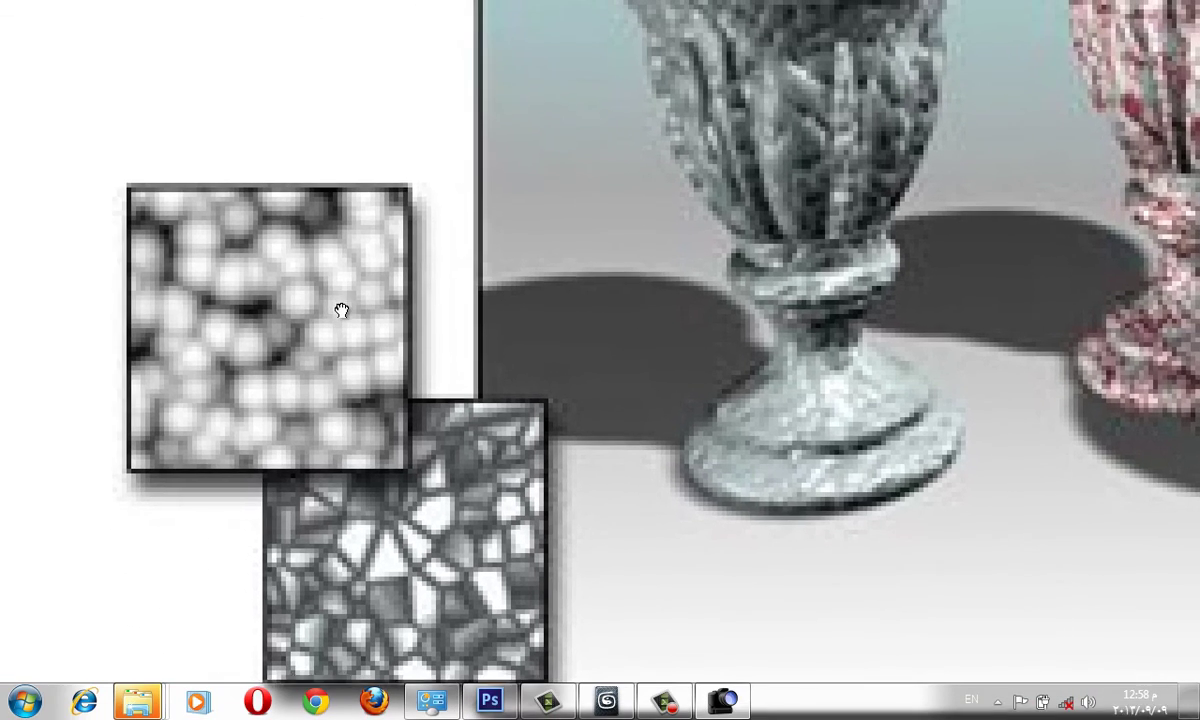
- Close the ACDSee viewer and the map images folder to return to 3ds Max
key("Escape")
left_click(810, 362)
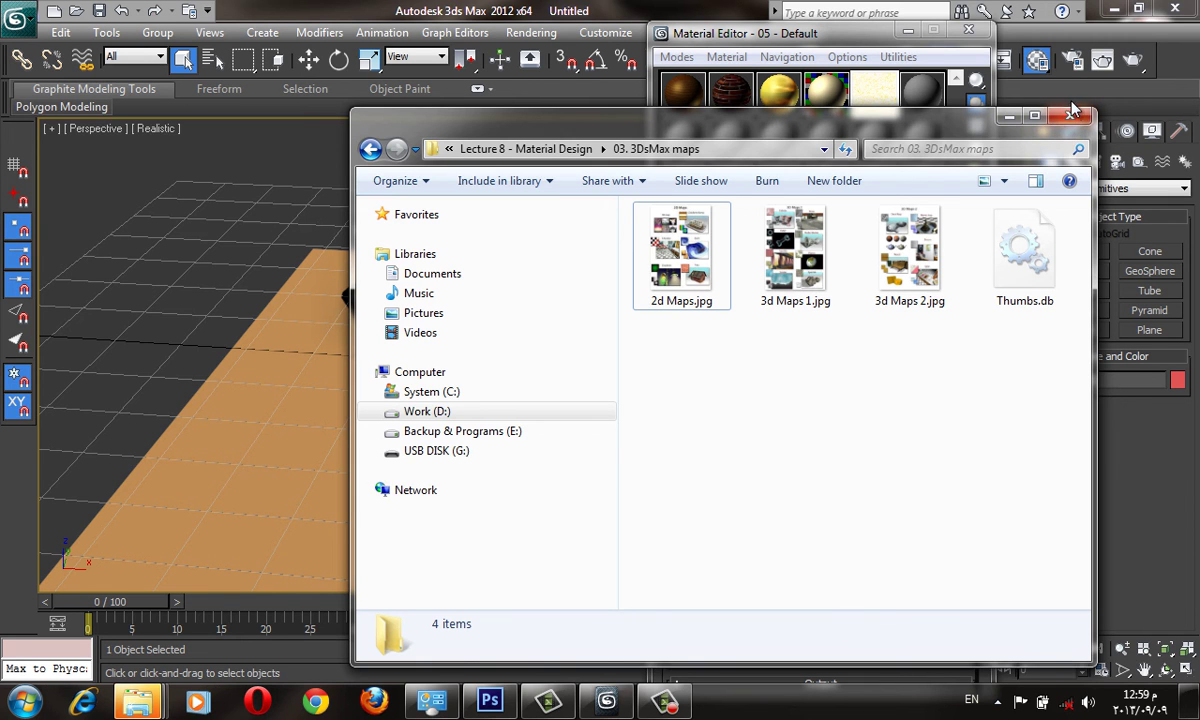
left_click(1068, 118)
left_click(668, 706)
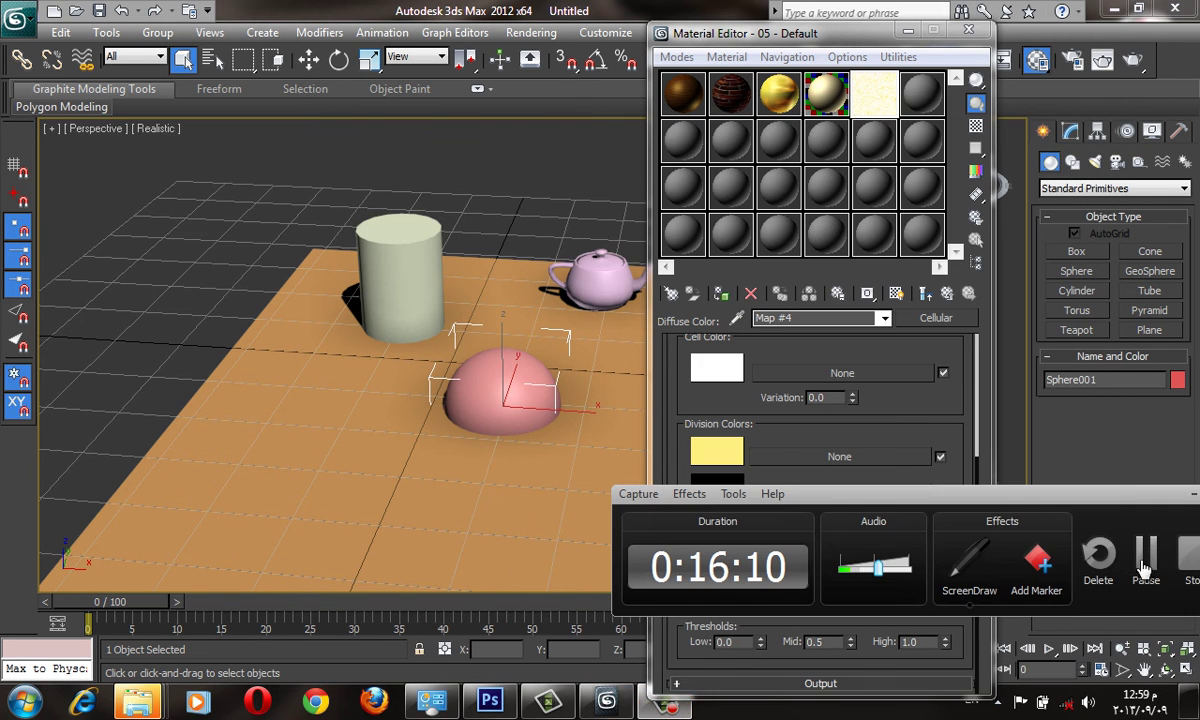